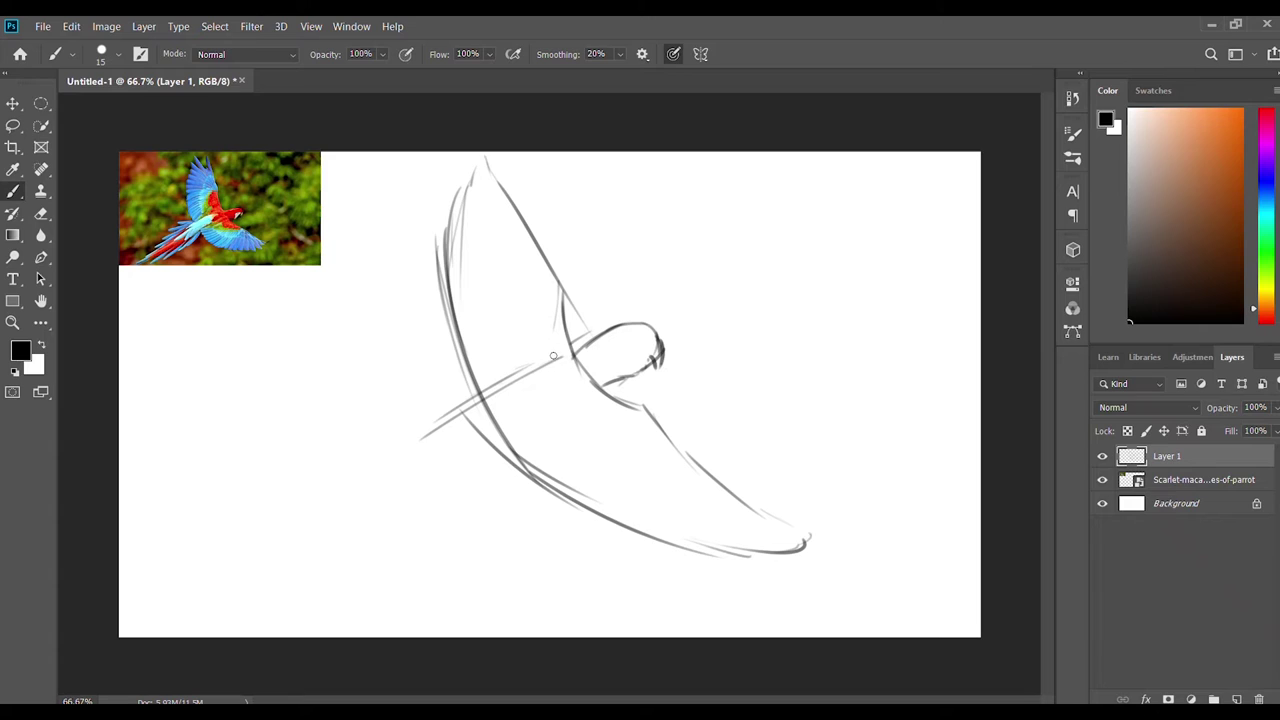
Sketch strokes along the wing's lower edge and tail feathers trailing to the lower left.
drag(584, 410, 428, 452)
drag(510, 460, 420, 515)
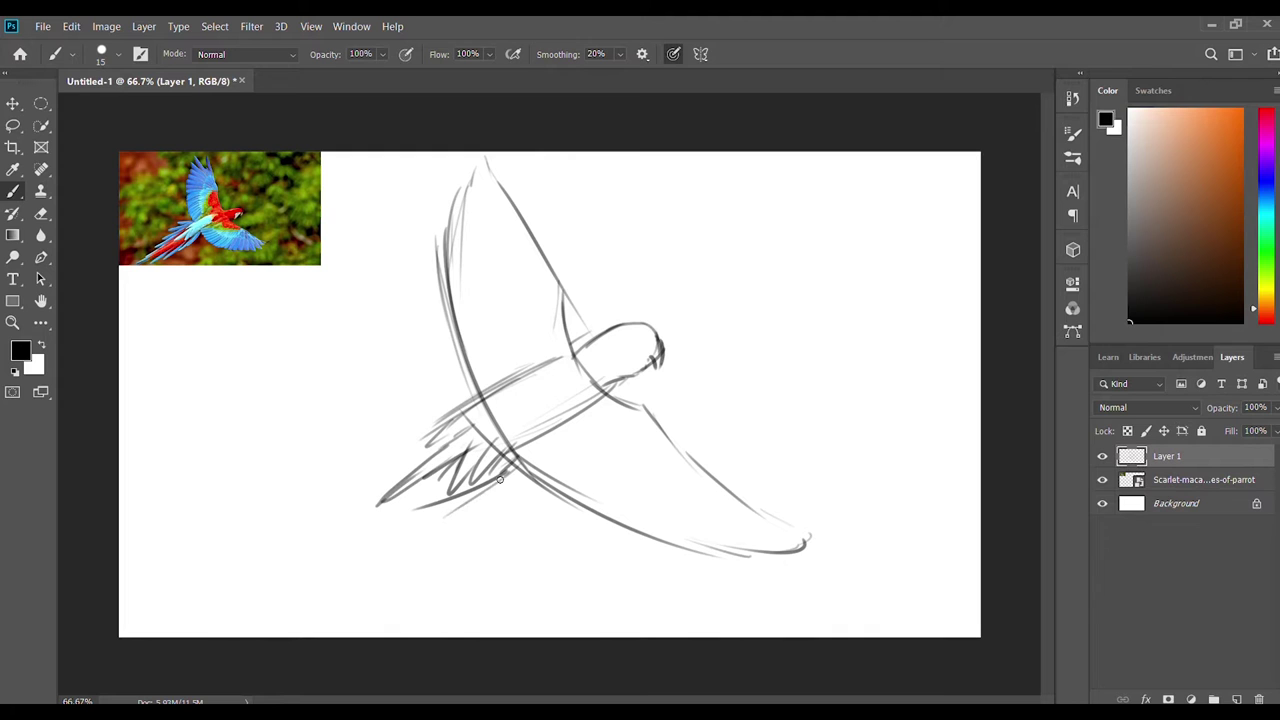
drag(418, 432, 330, 490)
drag(420, 505, 185, 610)
drag(300, 530, 185, 605)
Scale the sketch down to fit the canvas and lower its opacity.
key(ctrl+t)
drag(811, 611, 729, 529)
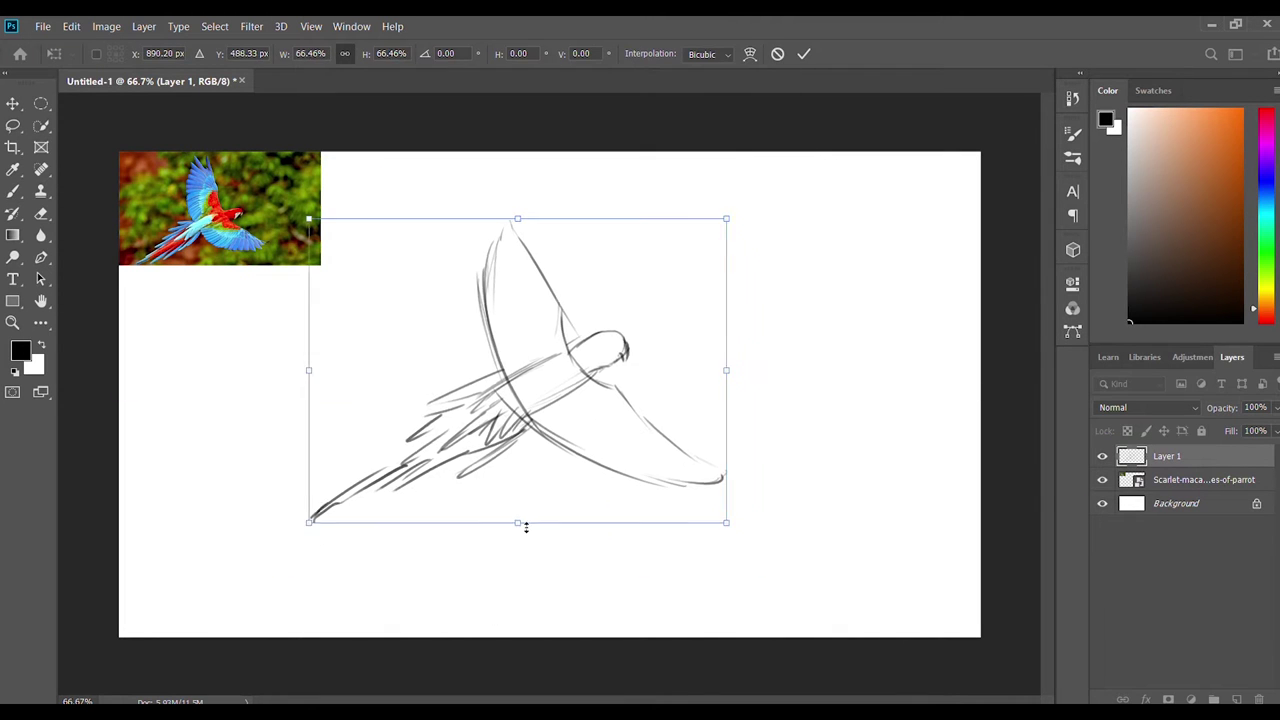
key(Return)
key(b)
drag(1231, 431, 1205, 431)
Add a new layer above the sketch and sample a colour from the reference photo.
click(1237, 699)
scroll(440, 260, up, 1)
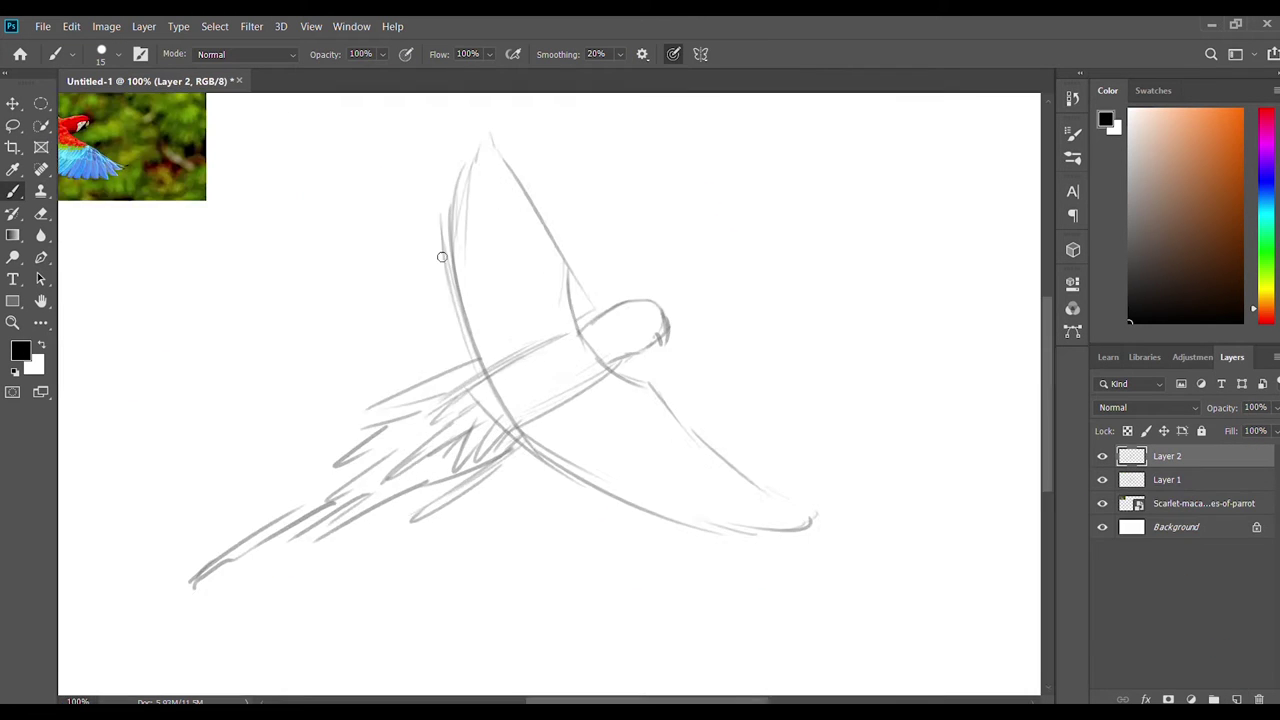
alt+click(175, 210)
Sample red from the parrot photo, reposition the photo above the sketch, and paint the red head.
alt+click(134, 166)
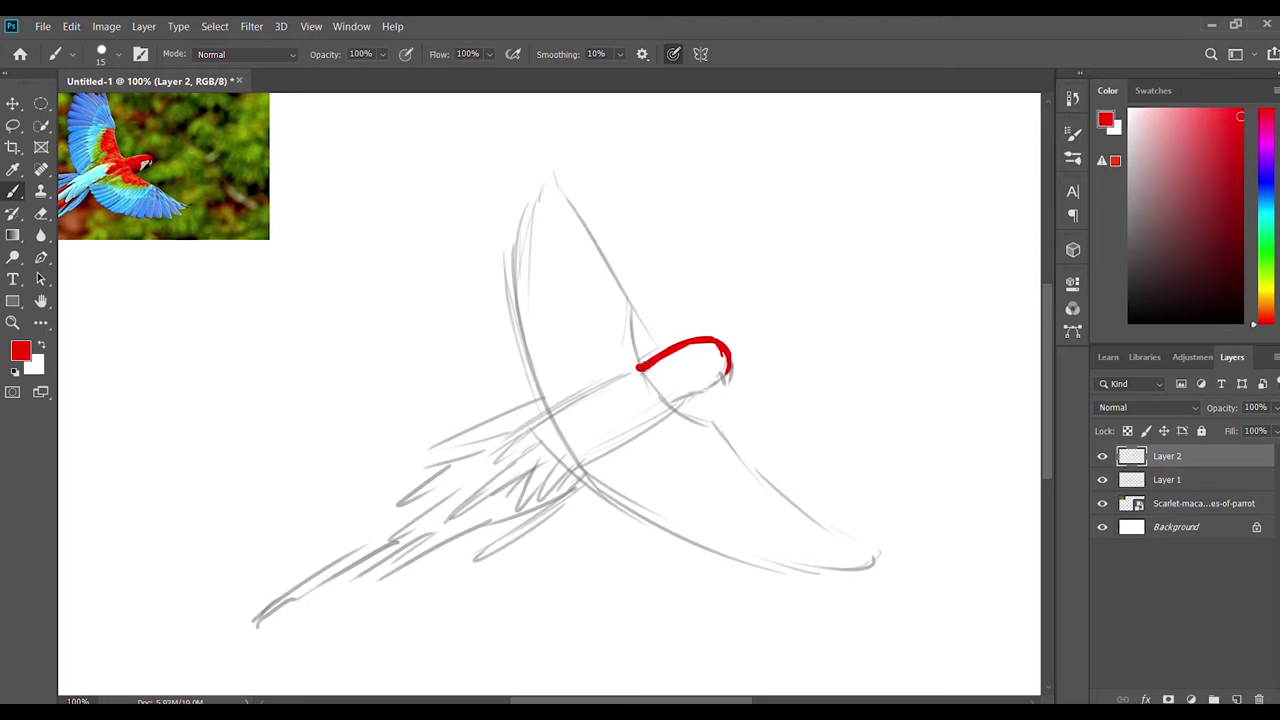
key(ctrl+plus)
key(v)
drag(560, 280, 683, 514)
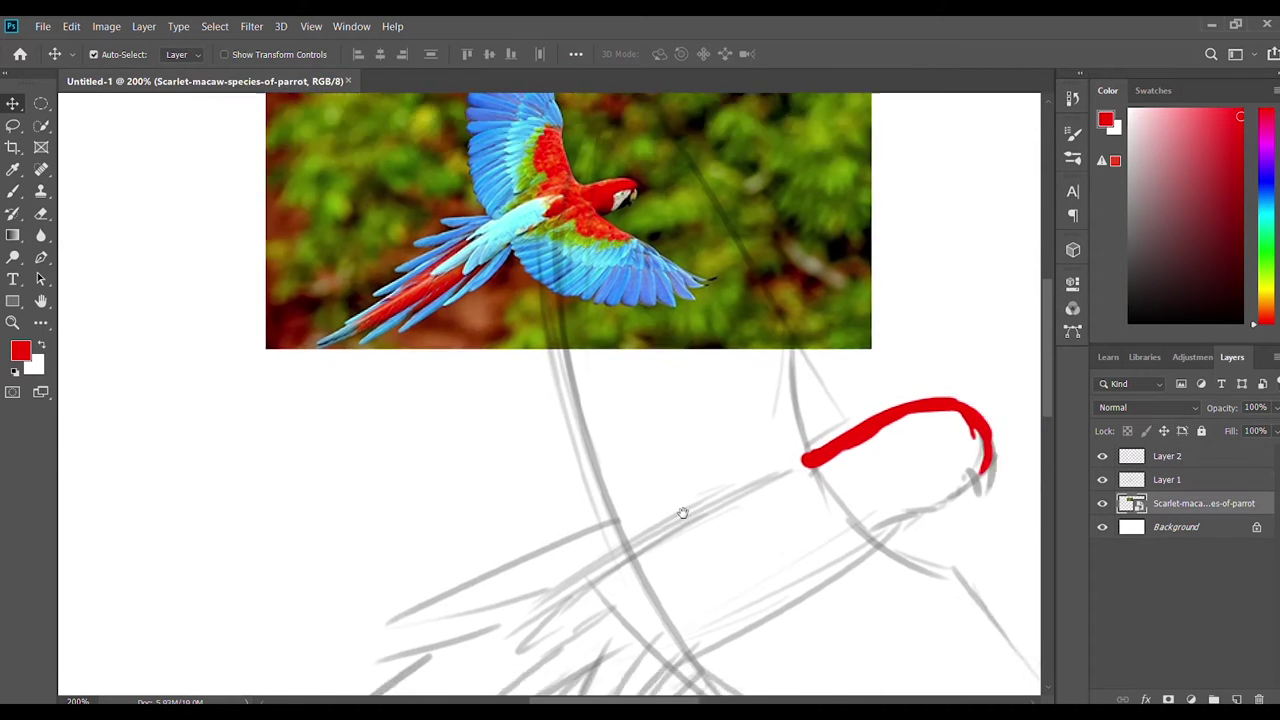
key(b)
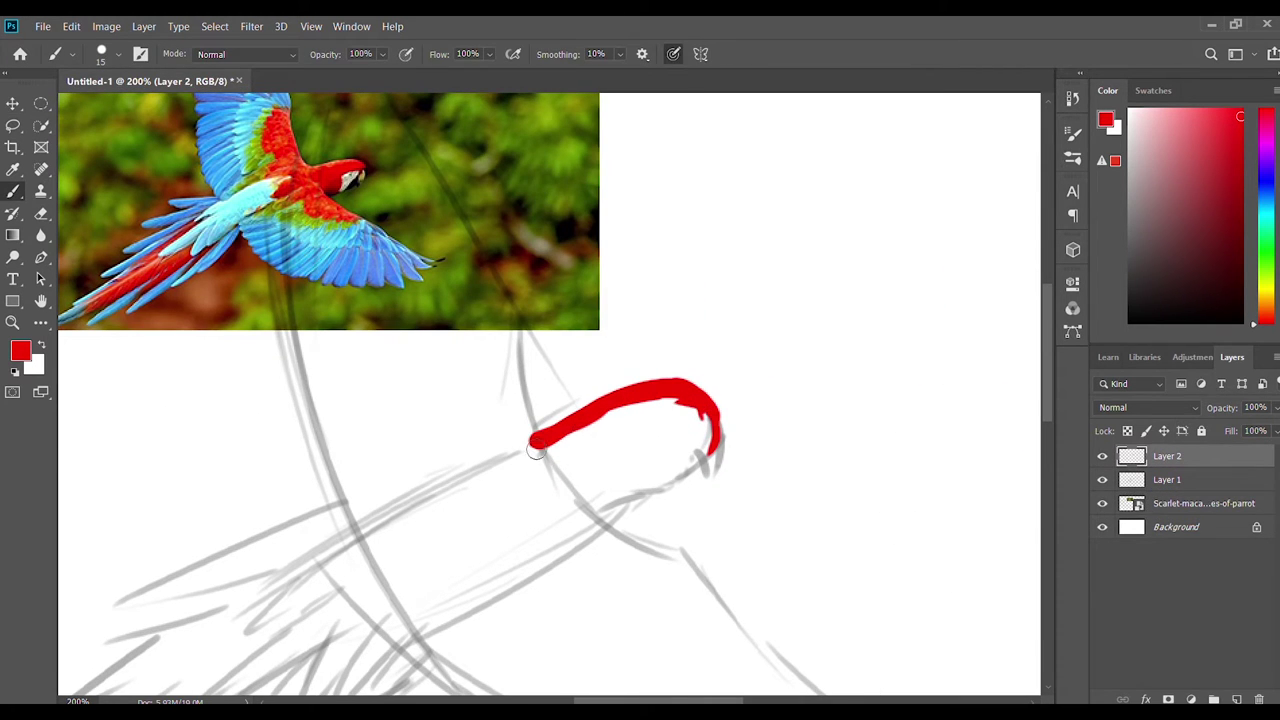
mouse_move(536, 451)
mouse_down()
mouse_move(595, 462)
mouse_move(631, 508)
mouse_up()
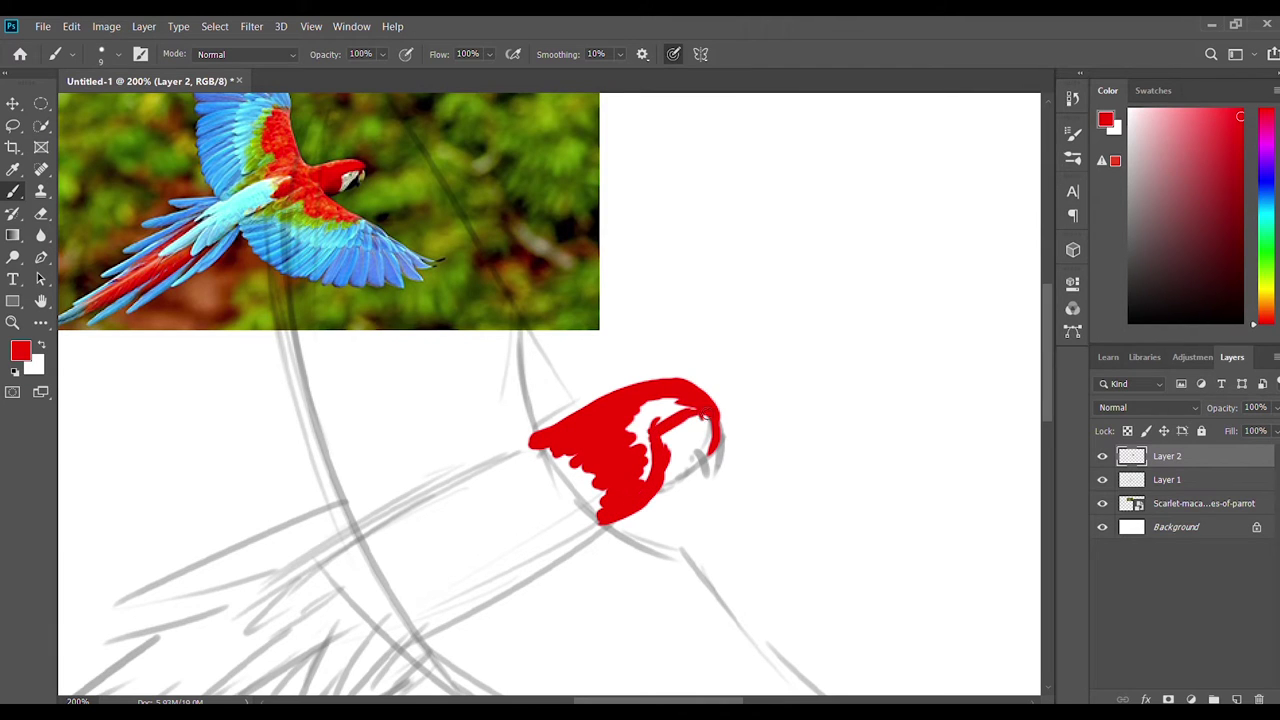
Paint the beak near-black with an olive-yellow tip.
click(1155, 295)
drag(712, 428, 698, 456)
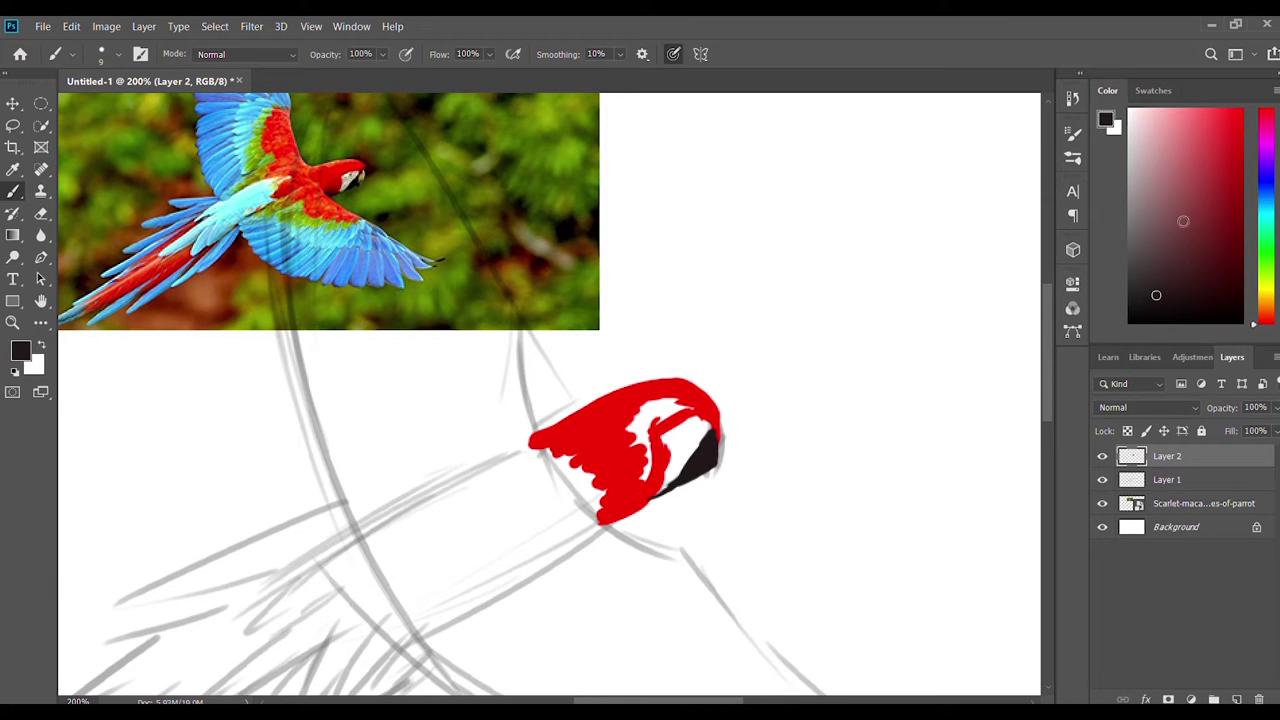
alt+click(722, 430)
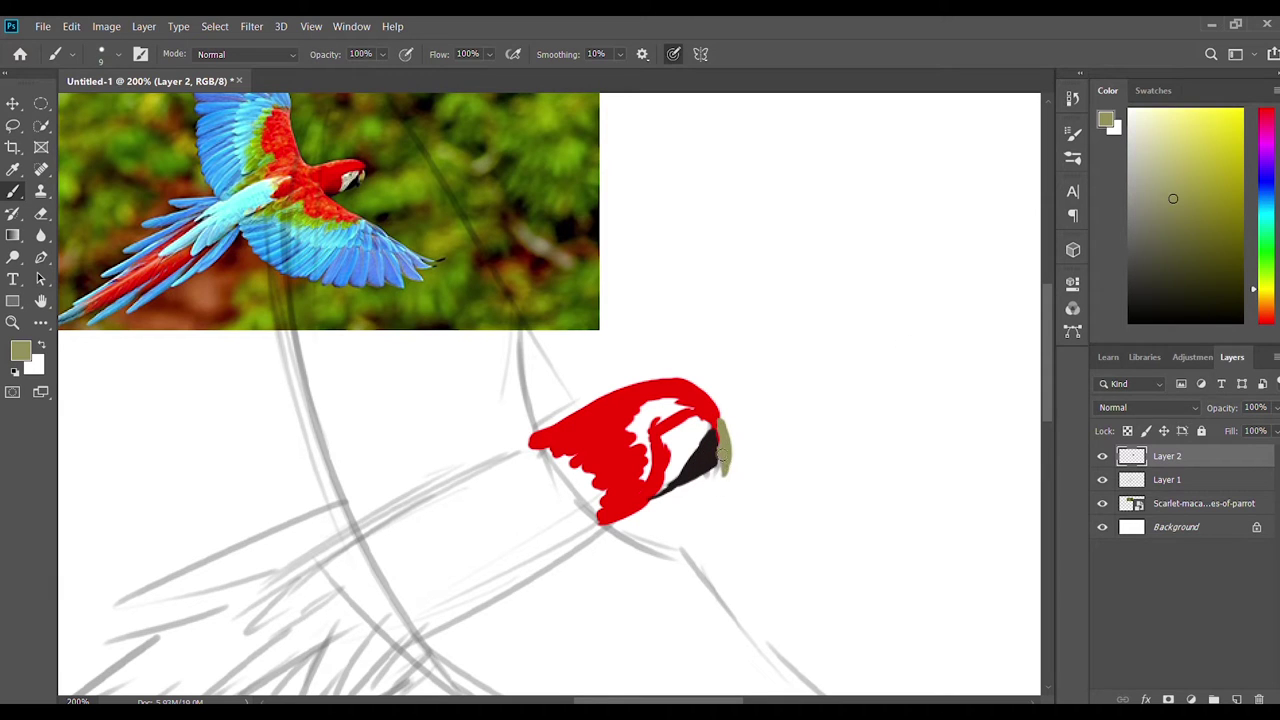
alt+click(716, 459)
drag(716, 459, 720, 469)
Trim the white face patch with red and add red feathers along the wing's lower-left edge.
alt+click(648, 402)
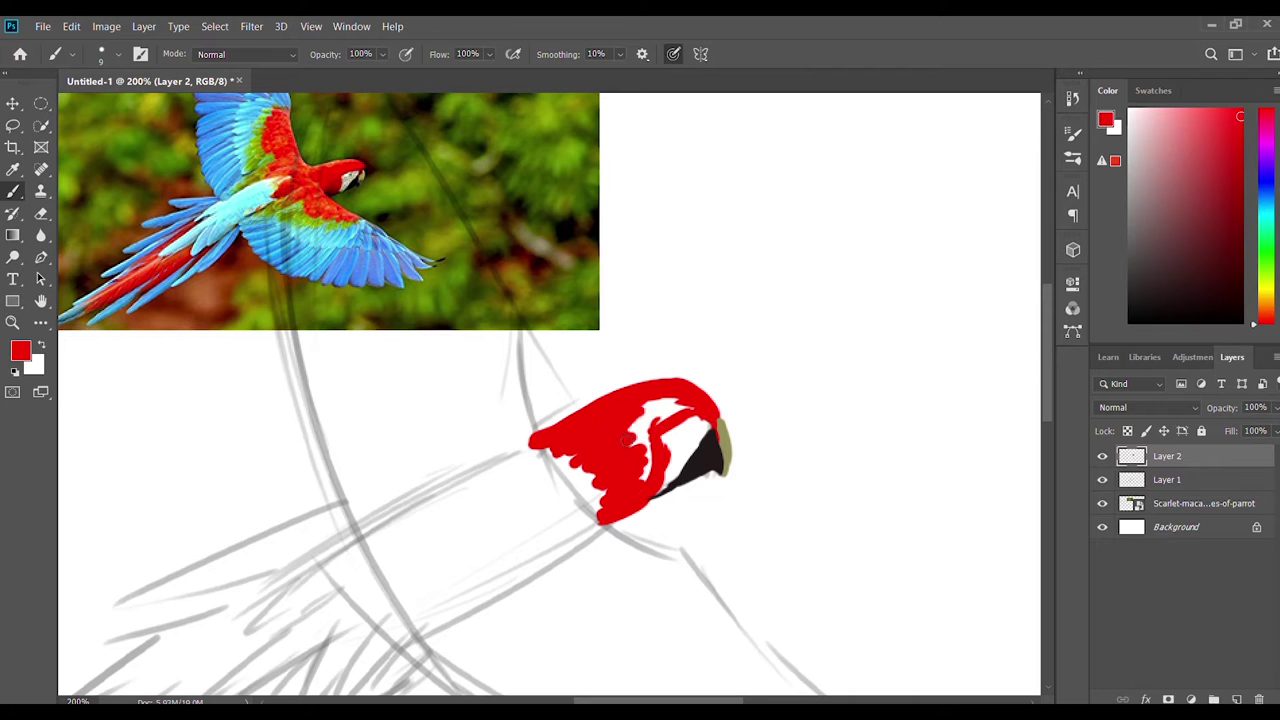
drag(640, 430, 682, 412)
drag(600, 470, 528, 466)
drag(610, 515, 575, 545)
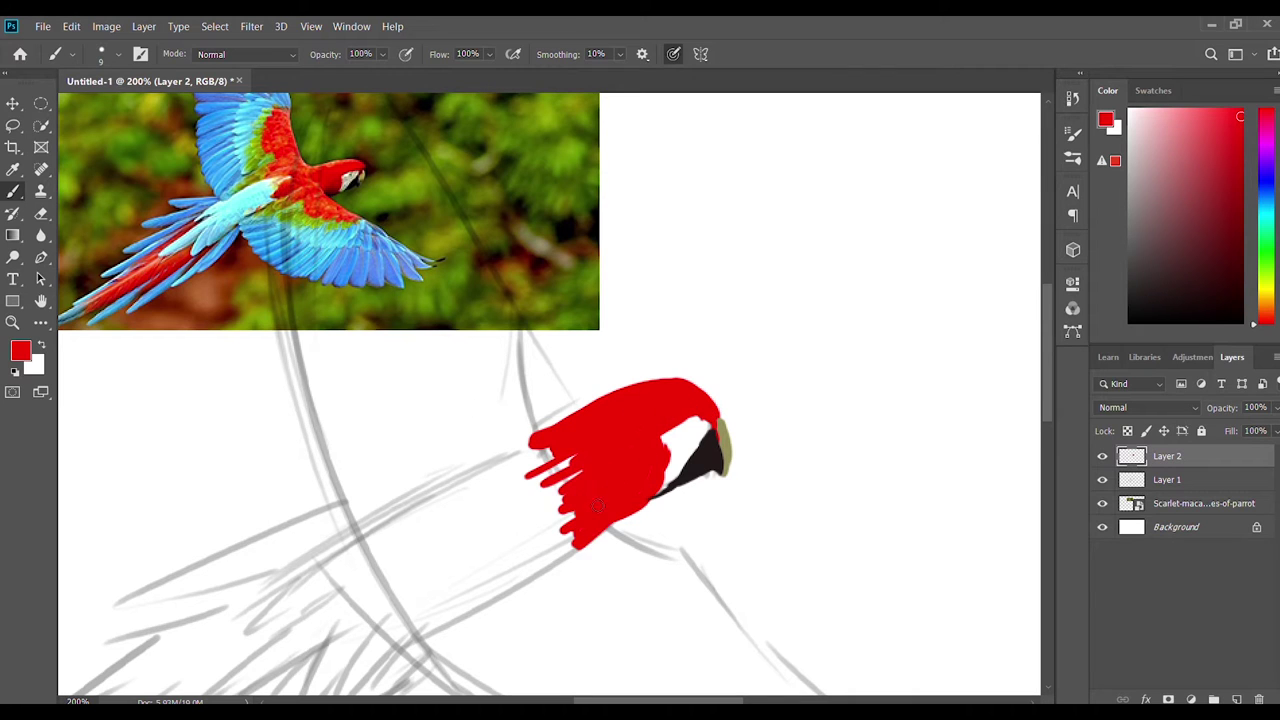
Paint red feather strokes into the upper wing, left wing edge and trailing tail.
drag(556, 432, 500, 462)
mouse_move(560, 520)
mouse_down()
mouse_move(600, 580)
mouse_move(678, 566)
mouse_up()
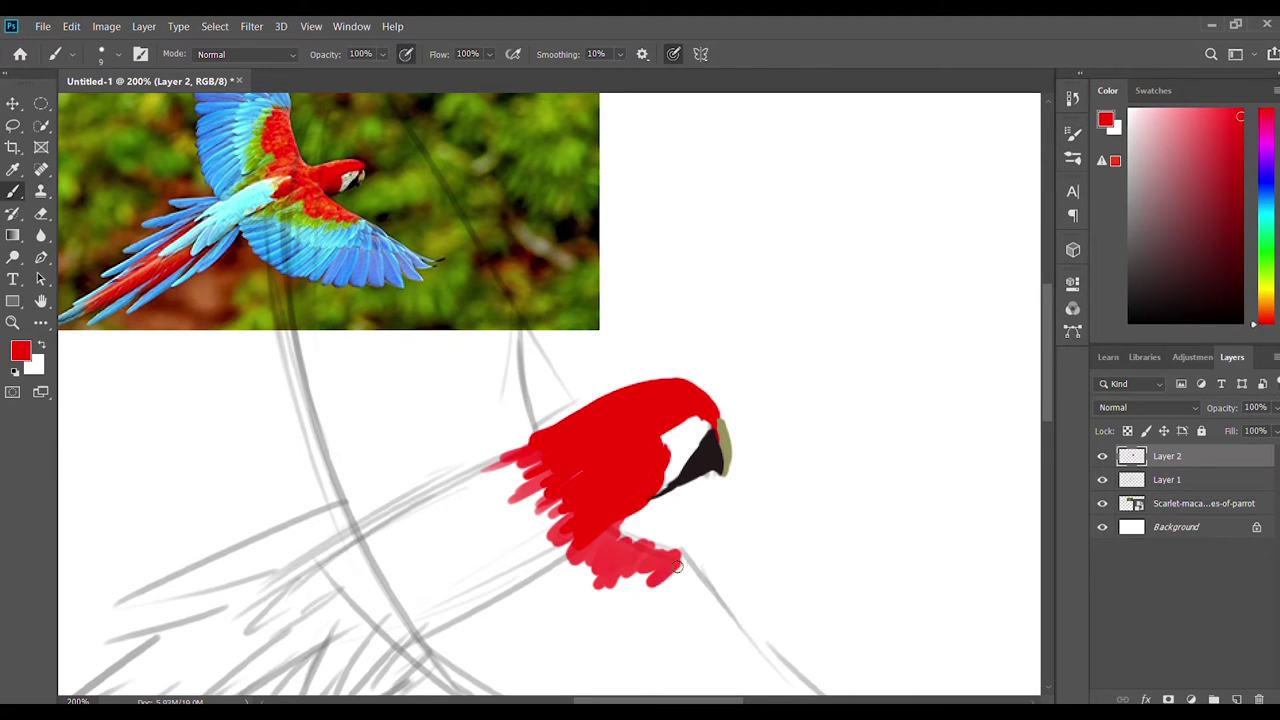
drag(604, 427, 657, 504)
mouse_move(590, 470)
mouse_down()
mouse_move(560, 508)
mouse_move(568, 366)
mouse_move(540, 560)
mouse_up()
mouse_move(678, 613)
mouse_down()
mouse_move(595, 478)
mouse_move(640, 530)
mouse_move(780, 612)
mouse_up()
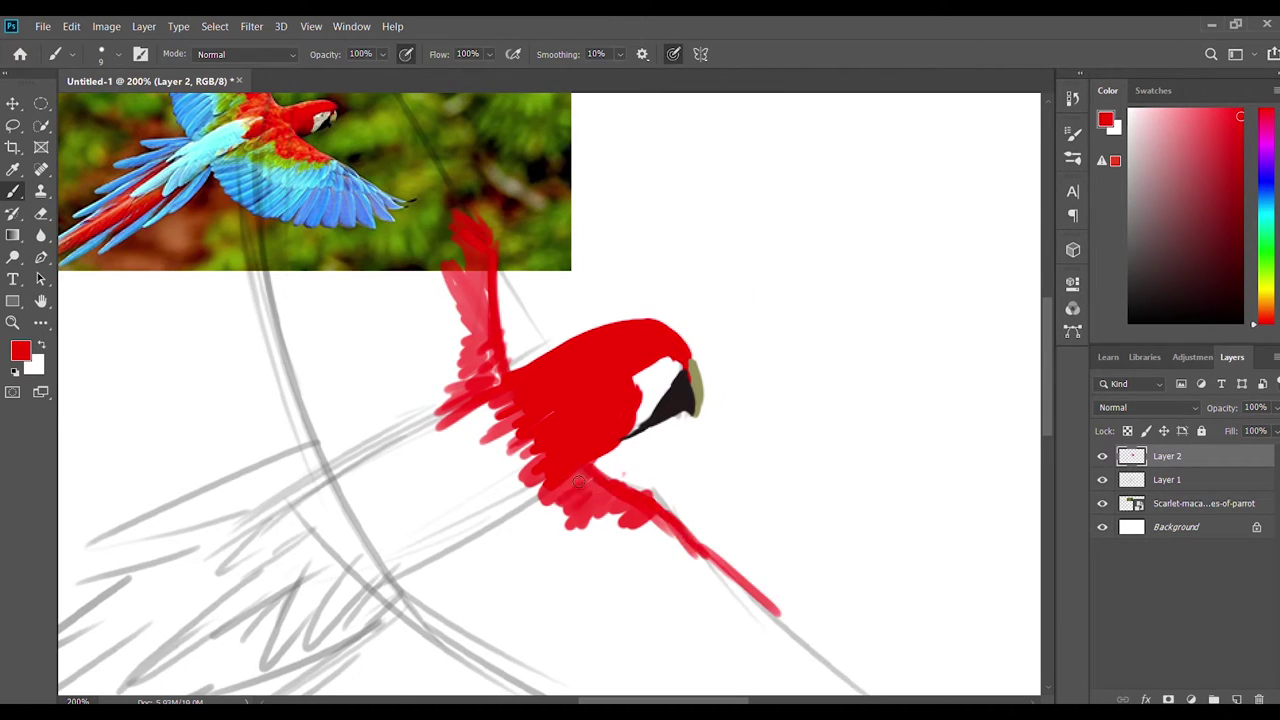
mouse_move(596, 470)
mouse_down()
mouse_move(622, 552)
mouse_move(700, 572)
mouse_move(765, 618)
mouse_move(665, 545)
mouse_move(550, 543)
mouse_up()
Extend red feathers across the lower wing and start green feathers on its edge.
drag(485, 348, 565, 440)
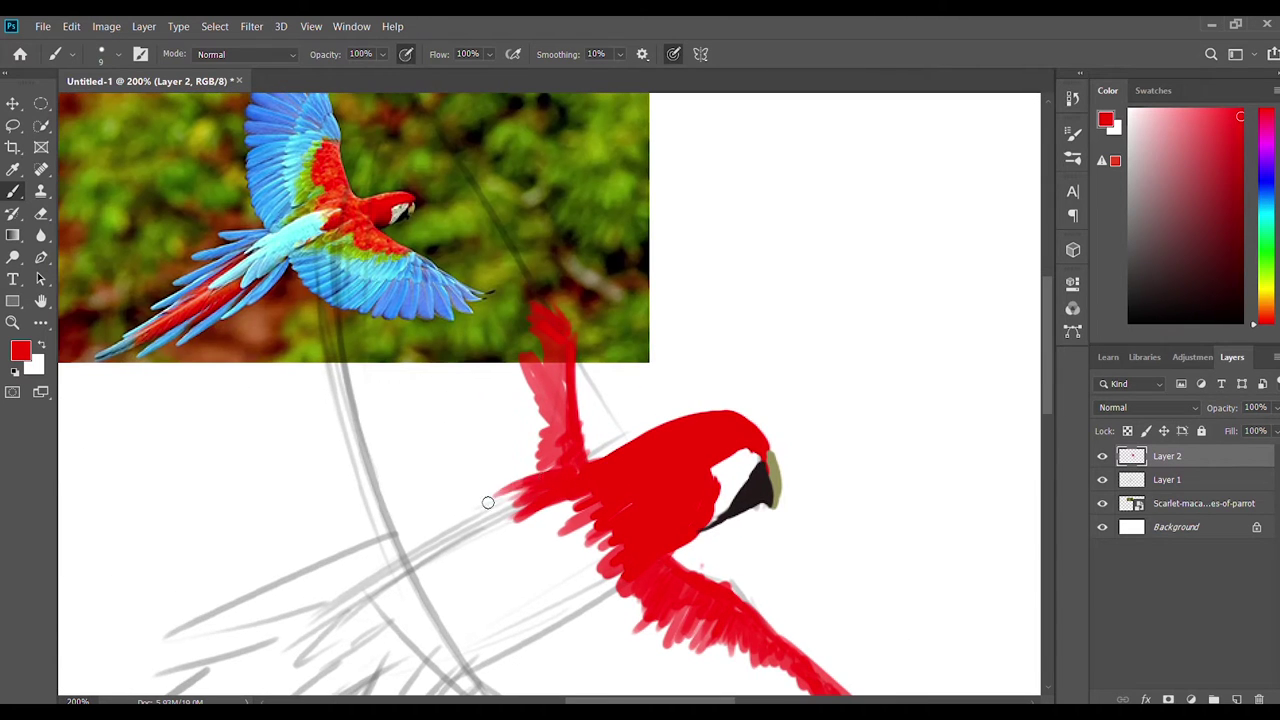
mouse_move(488, 502)
mouse_down()
mouse_move(526, 473)
mouse_move(554, 533)
mouse_up()
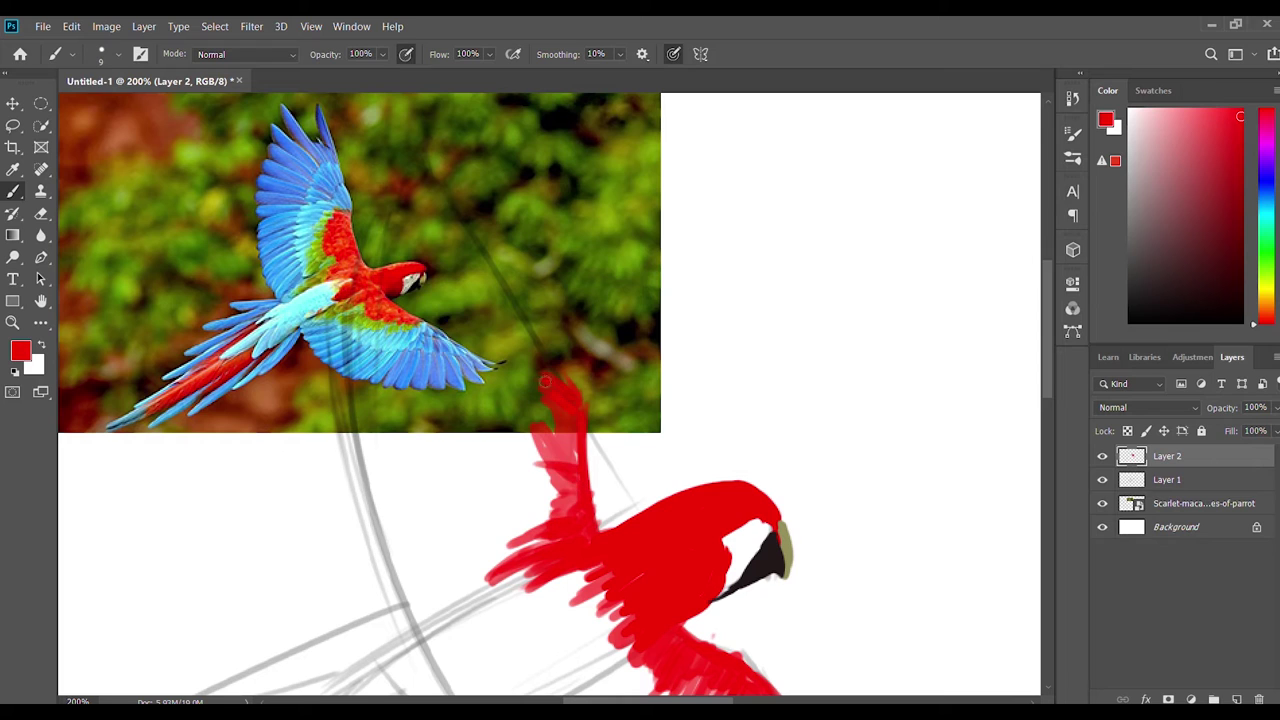
mouse_move(577, 452)
mouse_down()
mouse_move(488, 472)
mouse_move(557, 507)
mouse_up()
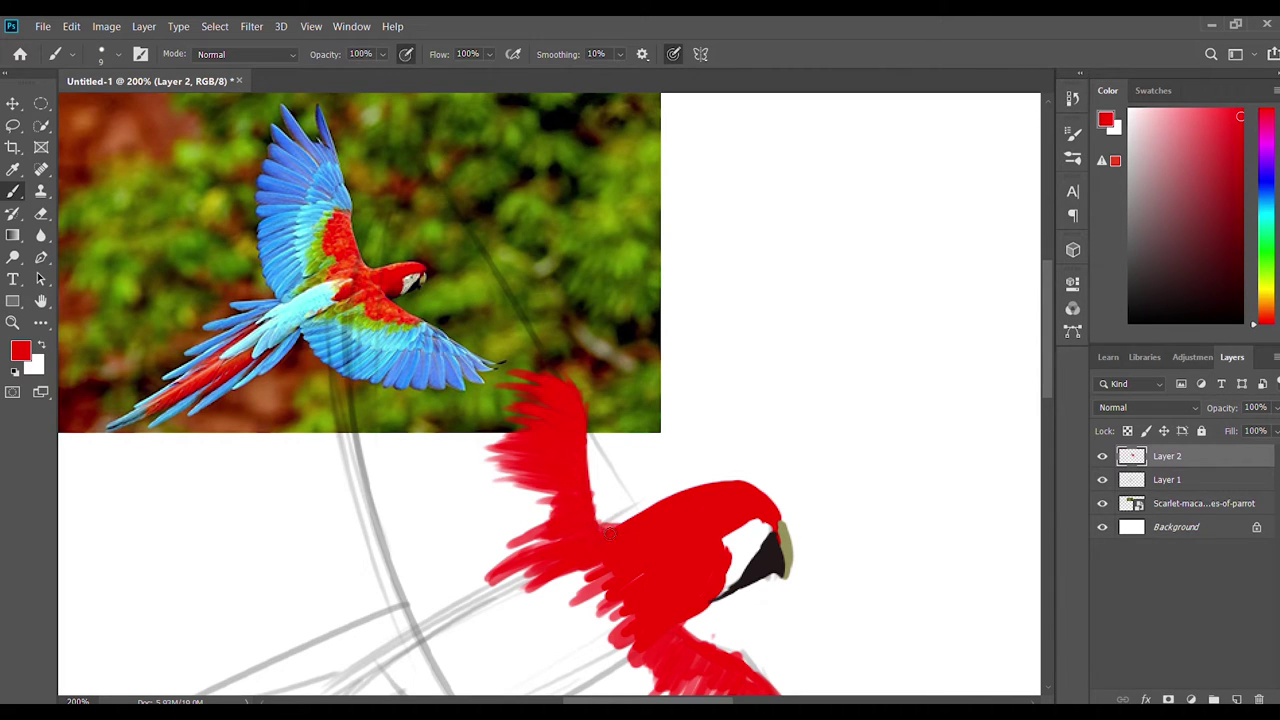
mouse_move(637, 584)
mouse_down()
mouse_move(667, 476)
mouse_move(590, 535)
mouse_move(650, 545)
mouse_move(632, 511)
mouse_up()
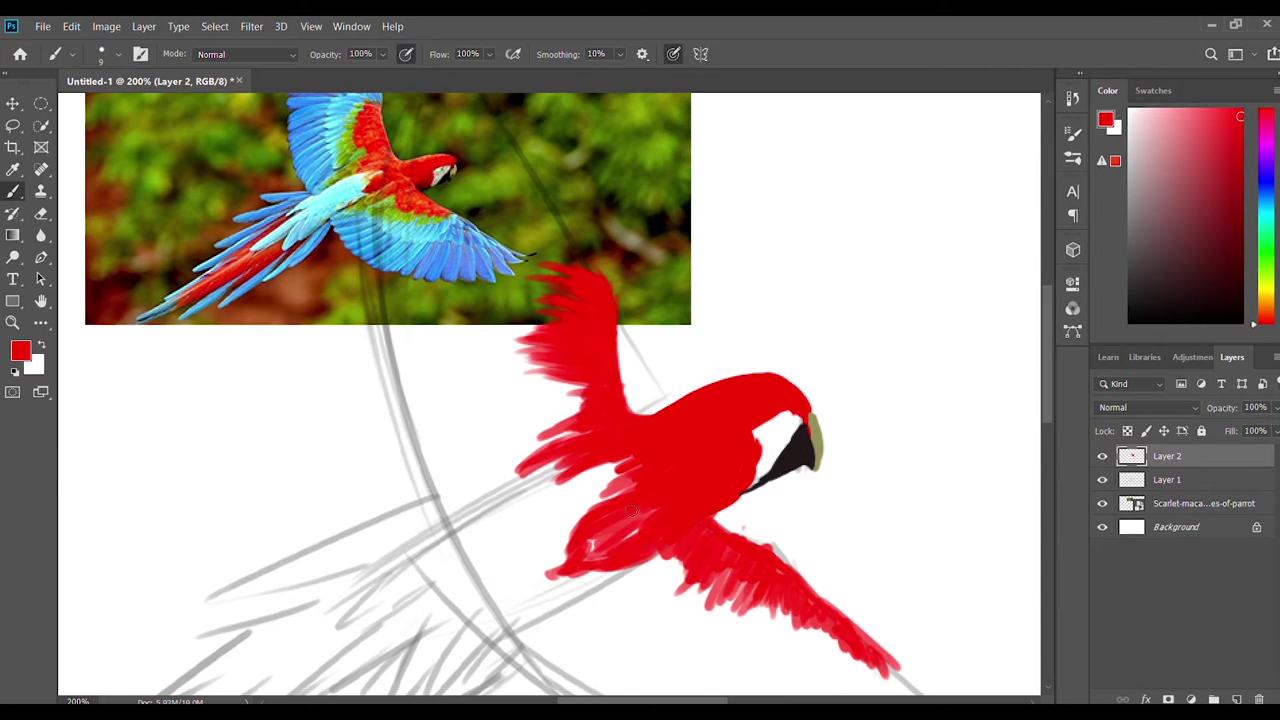
mouse_move(637, 568)
mouse_down()
mouse_move(686, 558)
mouse_move(778, 626)
mouse_up()
drag(522, 427, 564, 513)
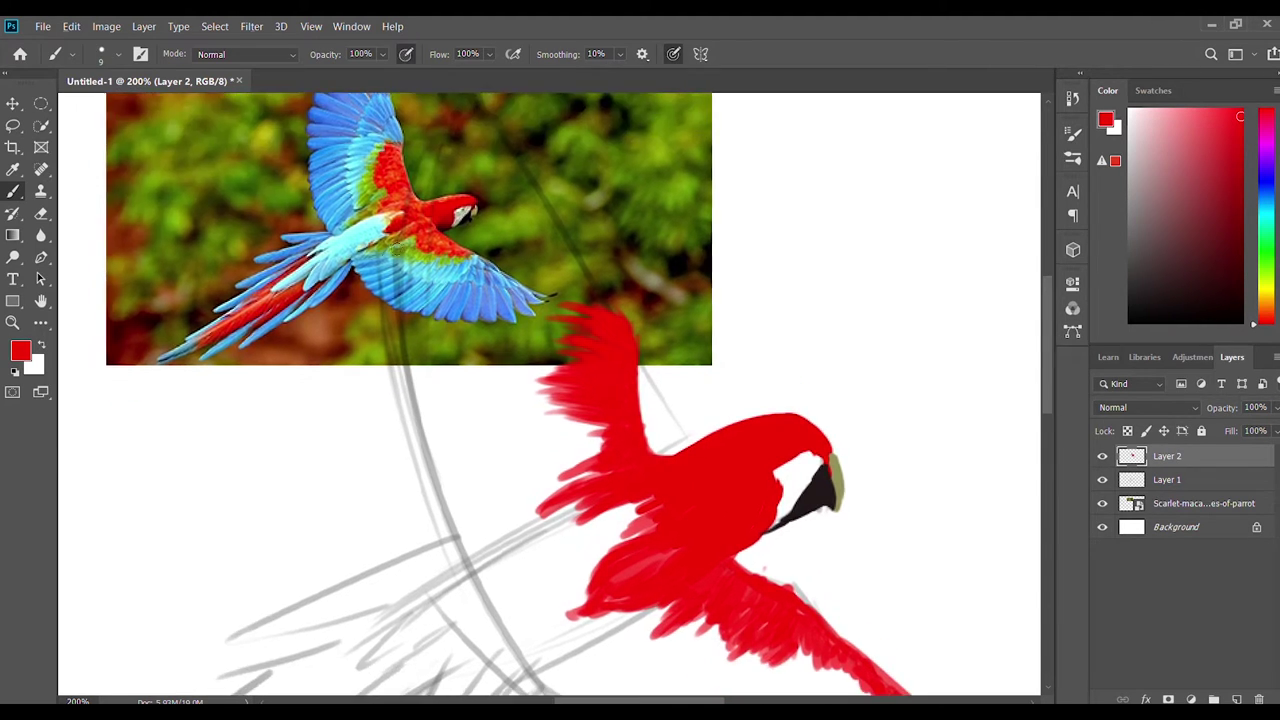
drag(620, 548, 525, 568)
Paint green feather strokes along the upper wing's outer edge.
drag(620, 490, 545, 525)
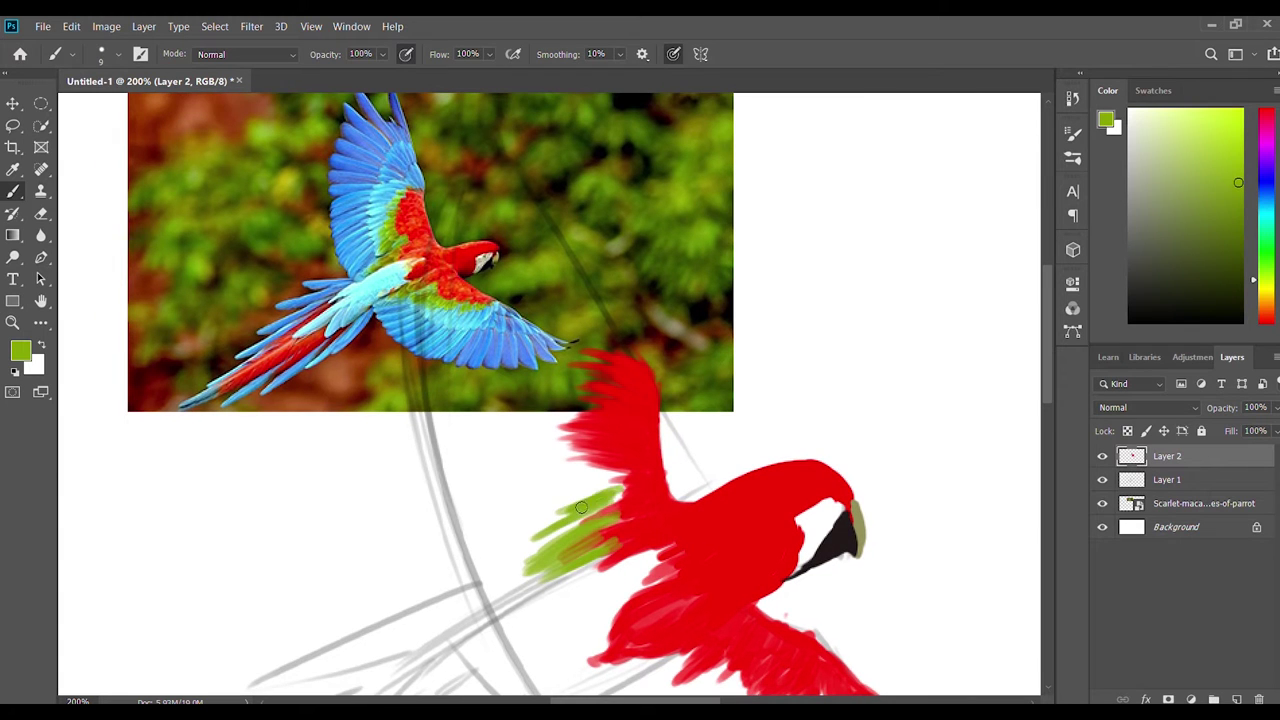
drag(614, 466, 545, 488)
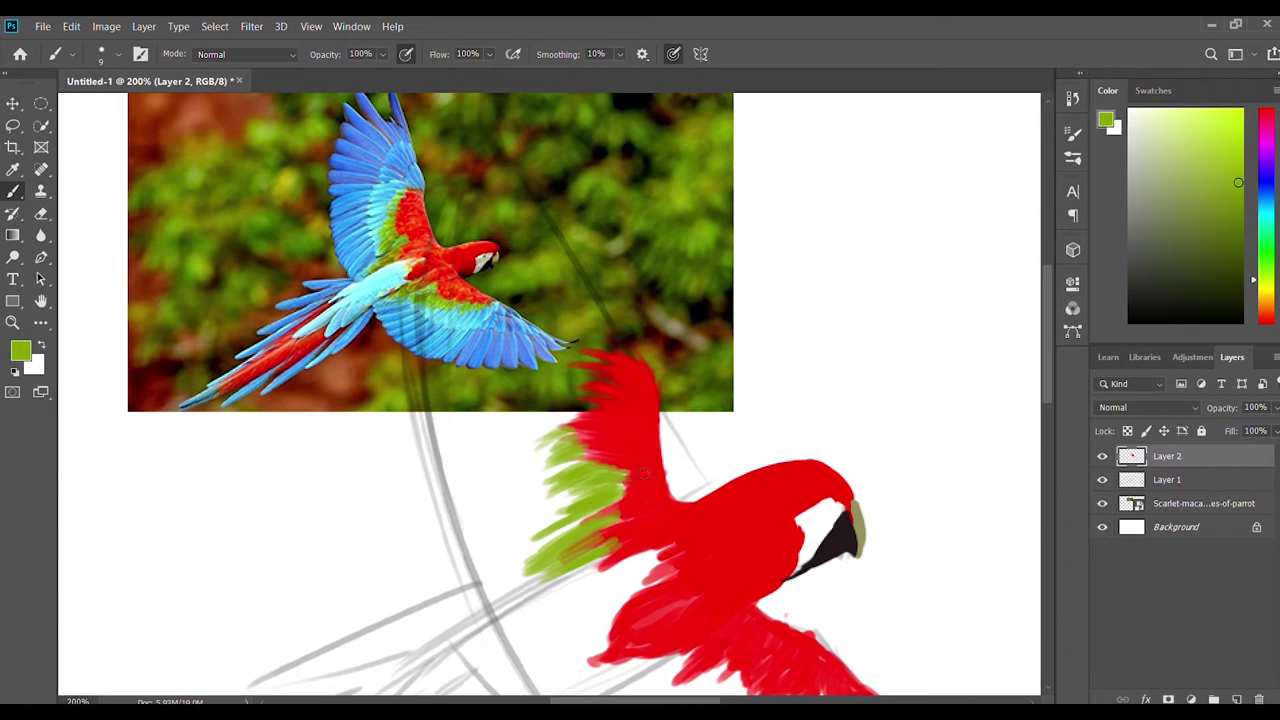
drag(645, 474, 657, 520)
mouse_move(616, 445)
mouse_down()
mouse_move(530, 460)
mouse_move(556, 459)
mouse_up()
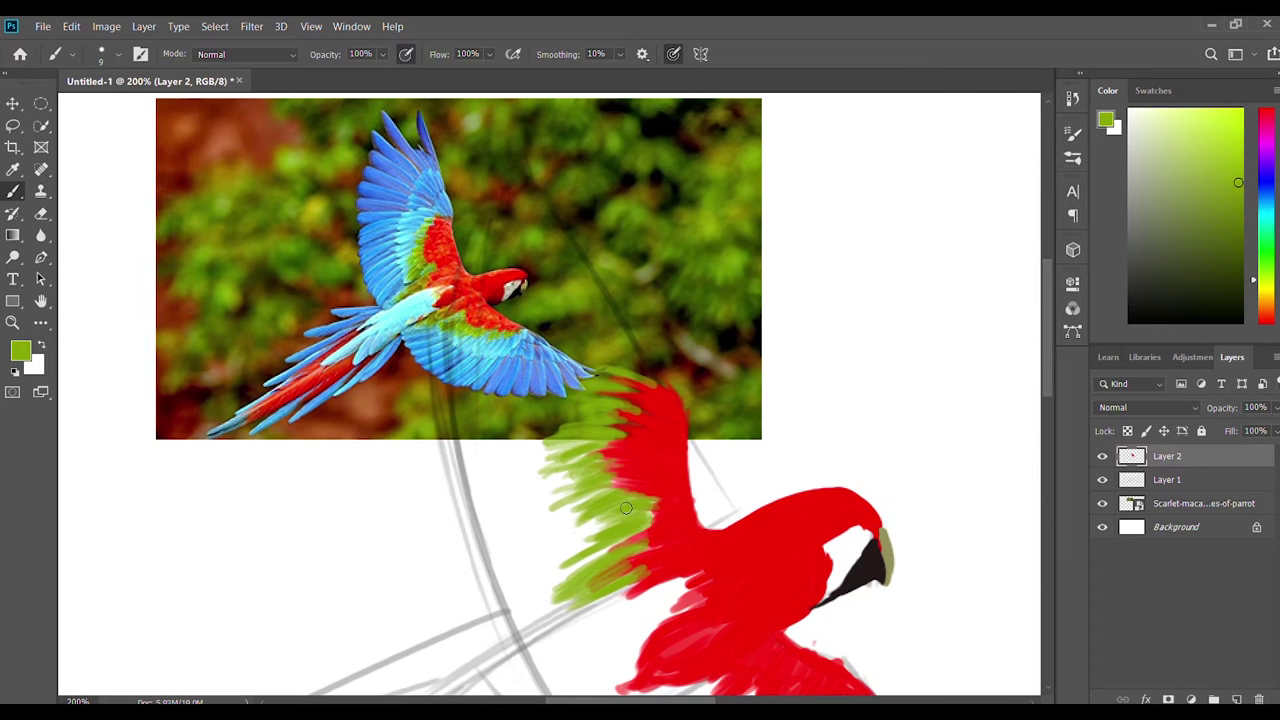
Paint a green feather patch under the lower wing, extending it to the right.
scroll(617, 524, down, 3)
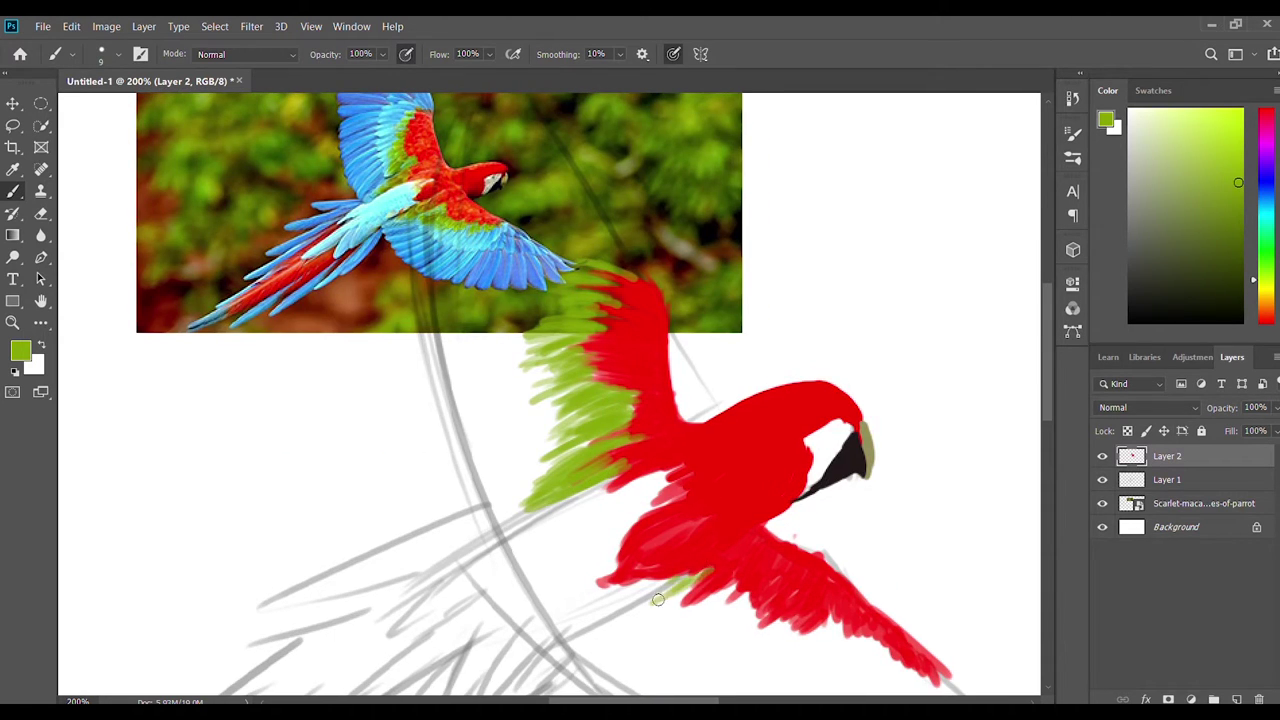
drag(698, 574, 624, 619)
mouse_move(708, 610)
mouse_down()
mouse_move(737, 614)
mouse_move(701, 637)
mouse_up()
mouse_move(763, 610)
mouse_down()
mouse_move(812, 607)
mouse_move(805, 581)
mouse_up()
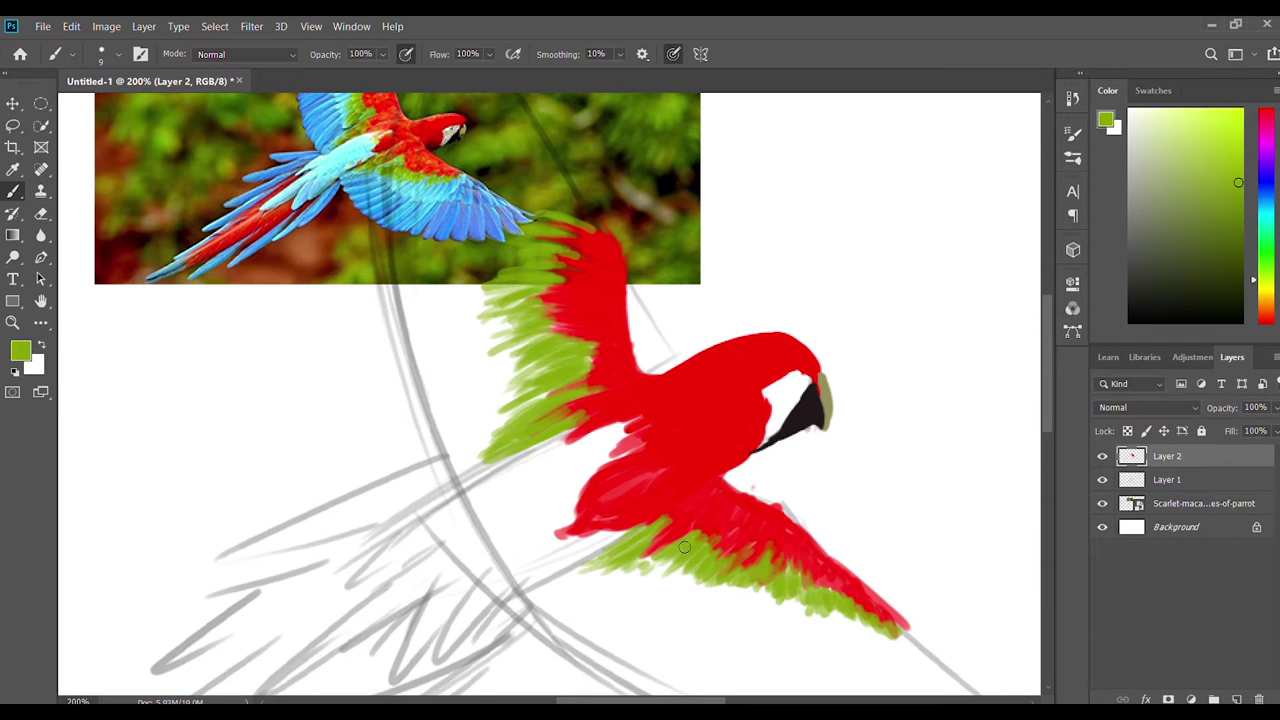
Pan between the reference photo and lower wing, resampling the painted red and green.
drag(606, 539, 612, 691)
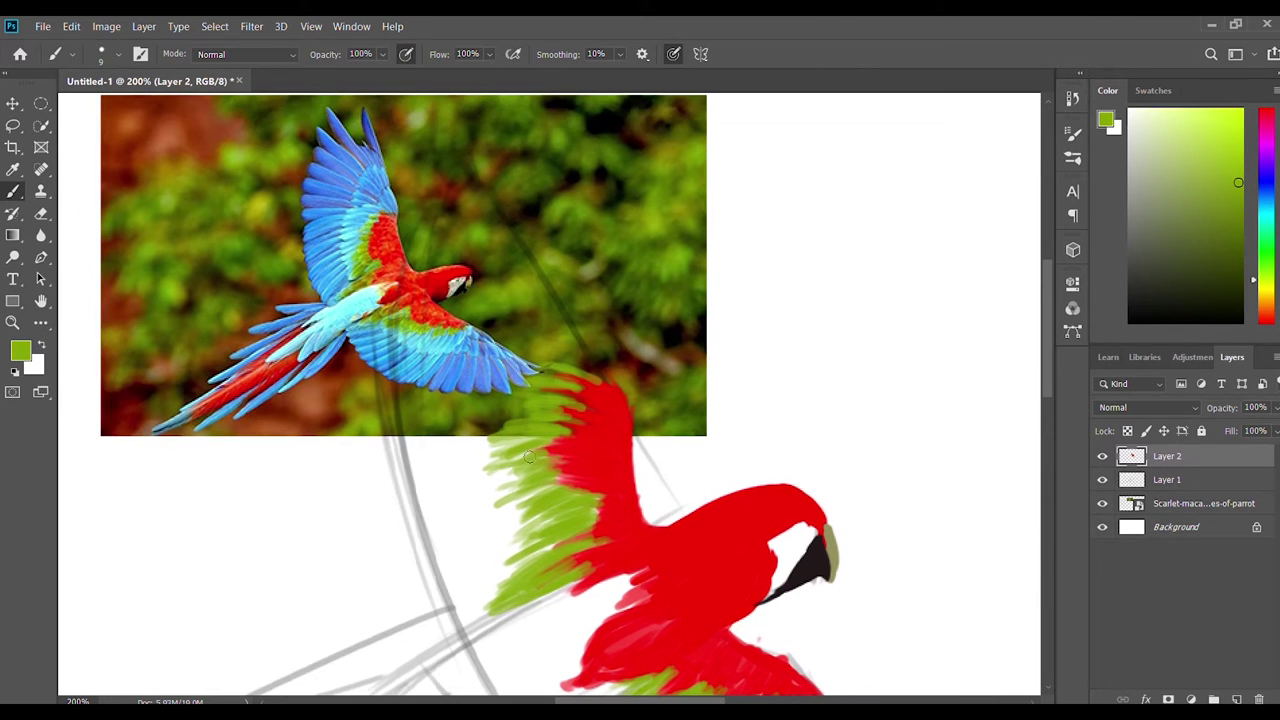
scroll(575, 520, down, 1)
alt+click(622, 598)
drag(707, 690, 605, 592)
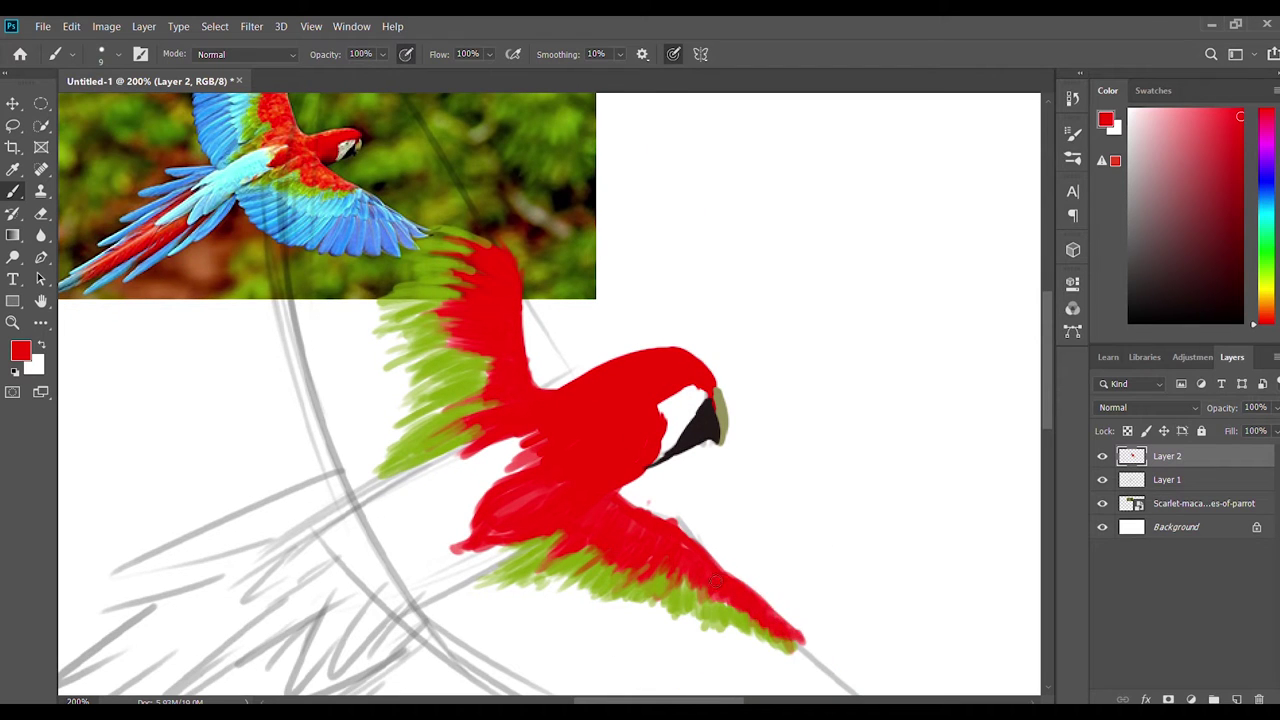
drag(461, 370, 530, 519)
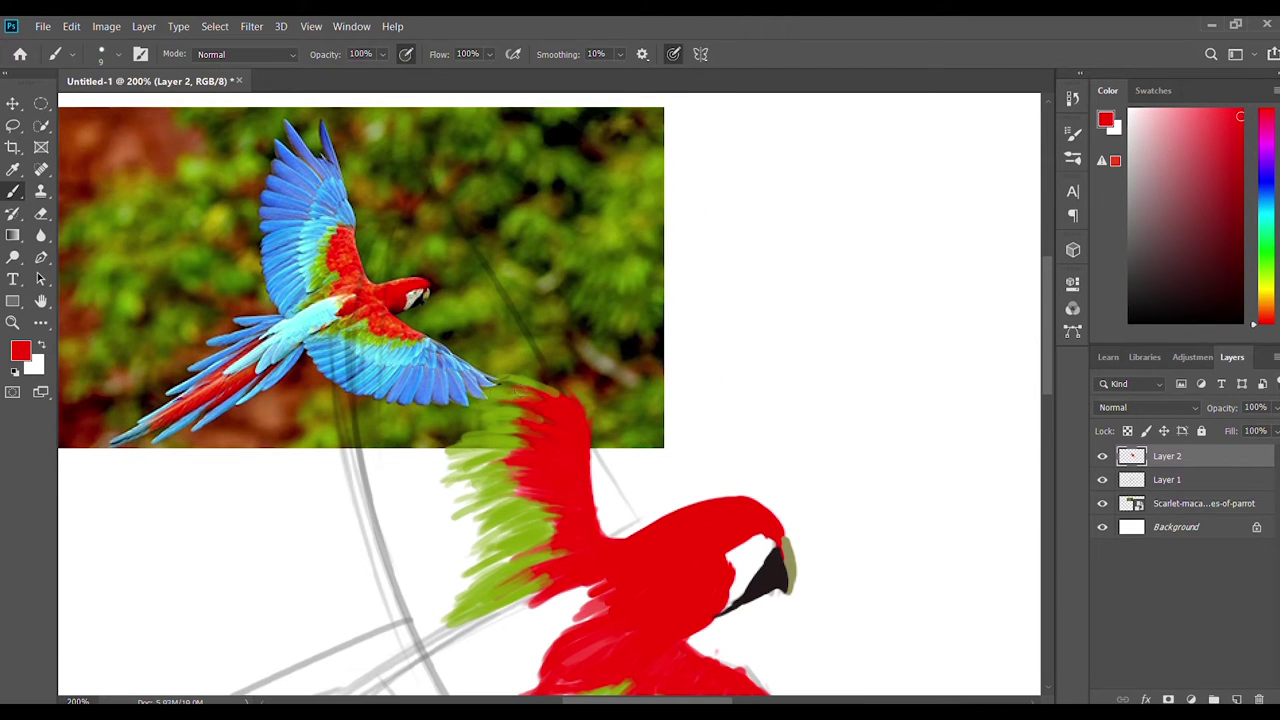
alt+click(522, 543)
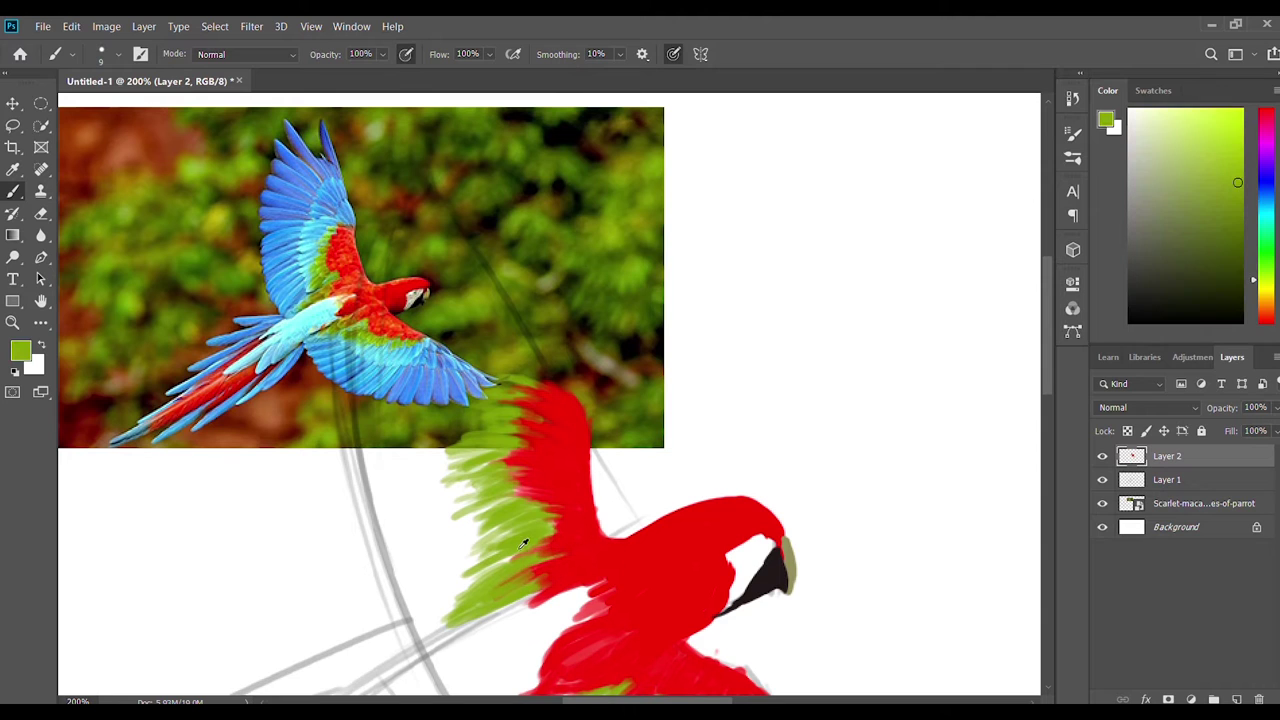
Paint light-cyan feathers near the wing base and across the wing.
alt+click(408, 352)
drag(408, 352, 460, 250)
mouse_move(640, 488)
mouse_down()
mouse_move(550, 530)
mouse_move(550, 590)
mouse_up()
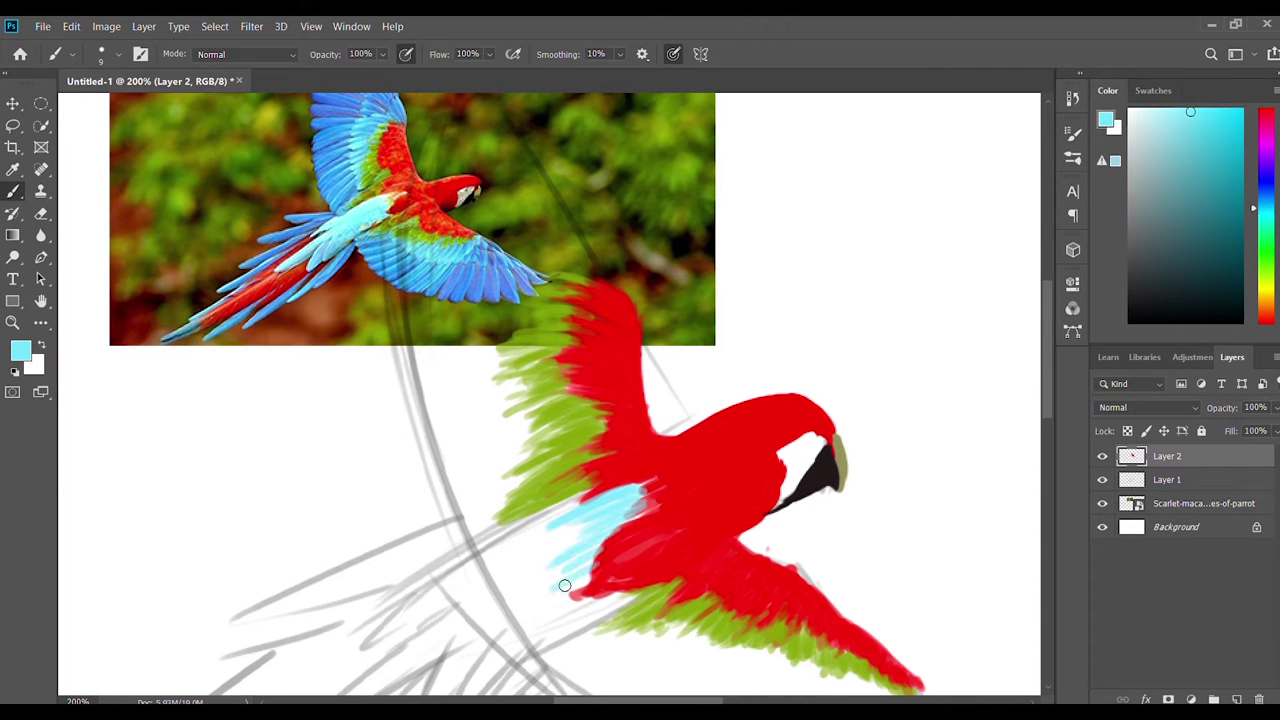
mouse_move(600, 495)
mouse_down()
mouse_move(530, 530)
mouse_move(529, 610)
mouse_up()
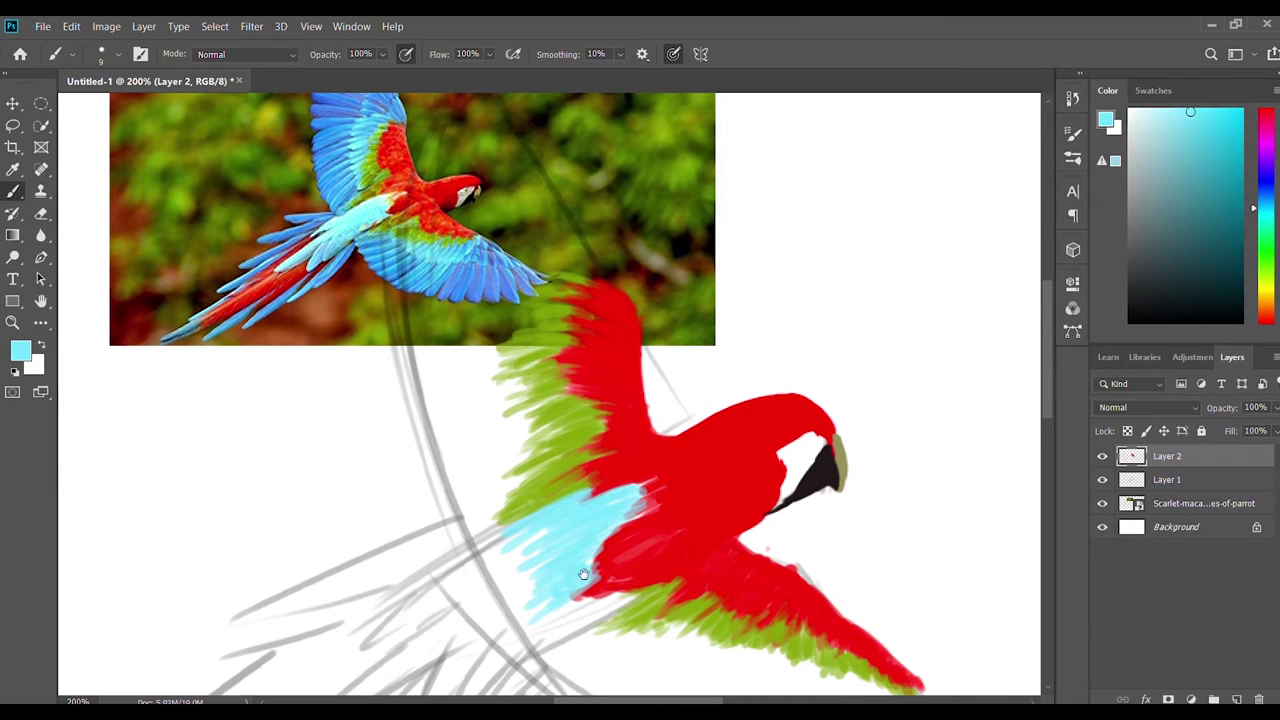
Paint a long light-blue stroke along the lower wing edge, then rotate the canvas view.
scroll(583, 574, down, 2)
scroll(633, 557, up, 3)
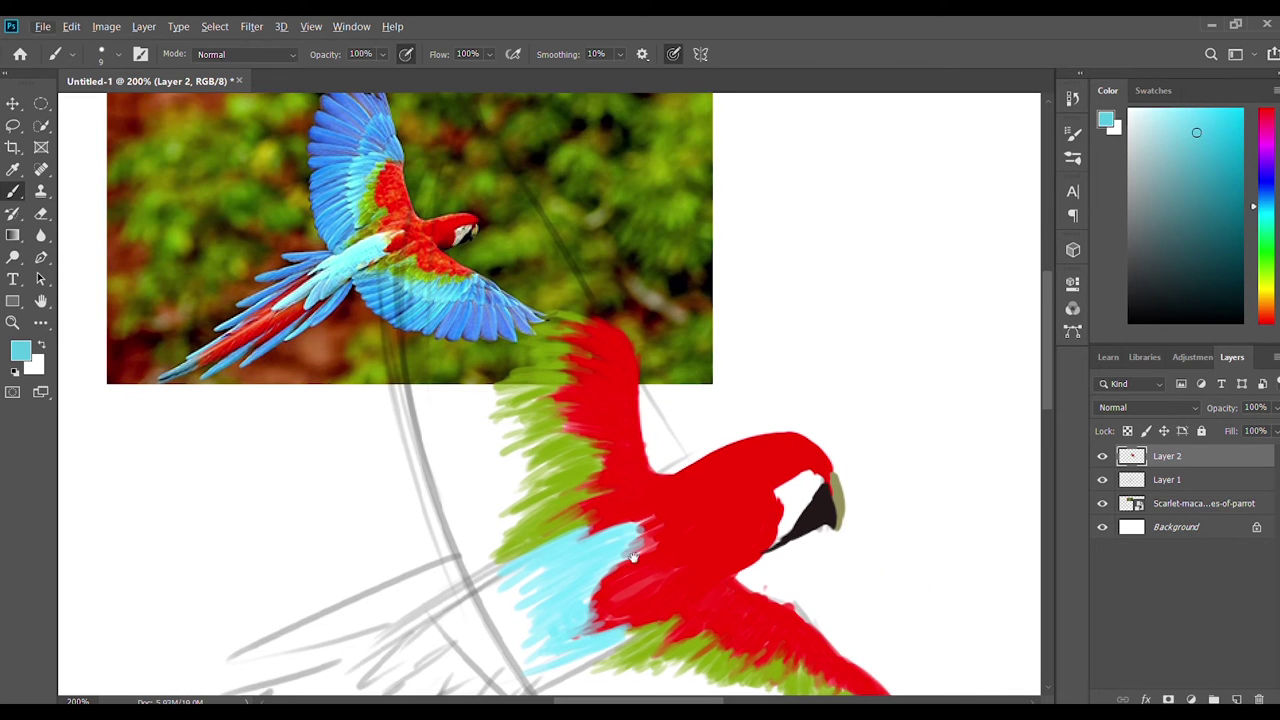
scroll(633, 557, down, 3)
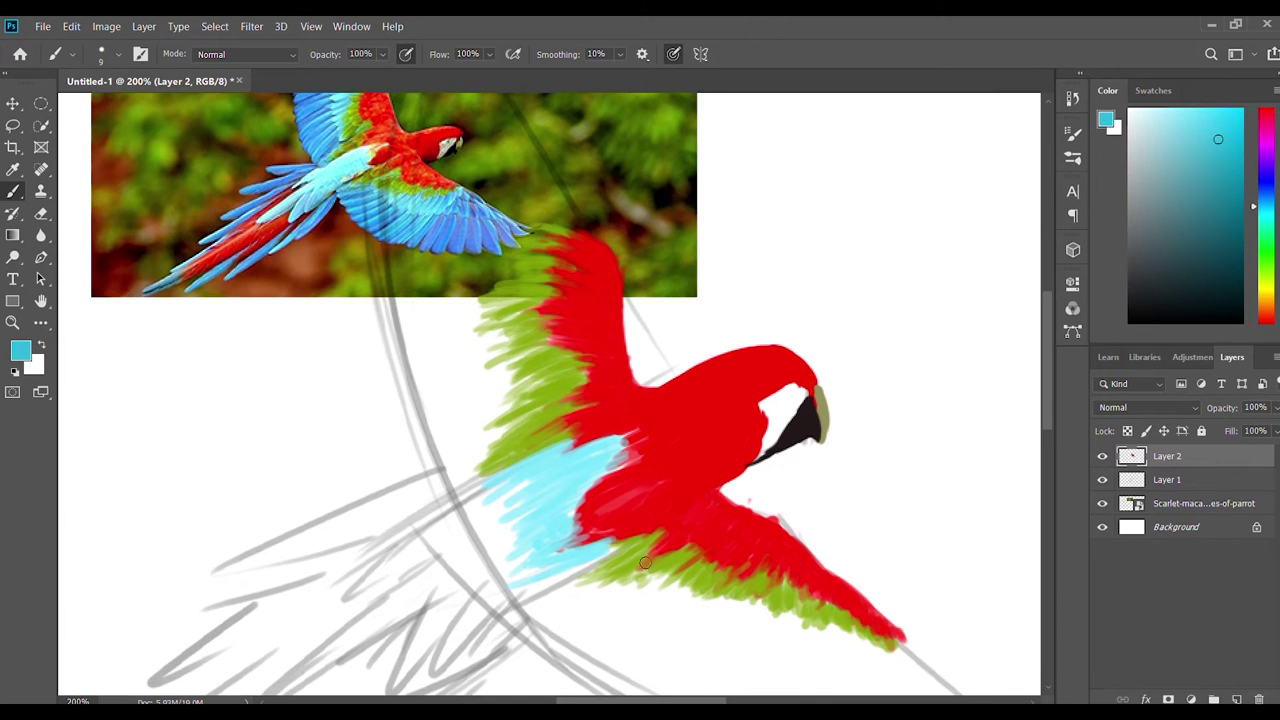
scroll(860, 636, right, 1)
mouse_move(834, 636)
mouse_down()
mouse_move(800, 655)
mouse_move(785, 625)
mouse_move(730, 607)
mouse_move(545, 343)
mouse_up()
key(r)
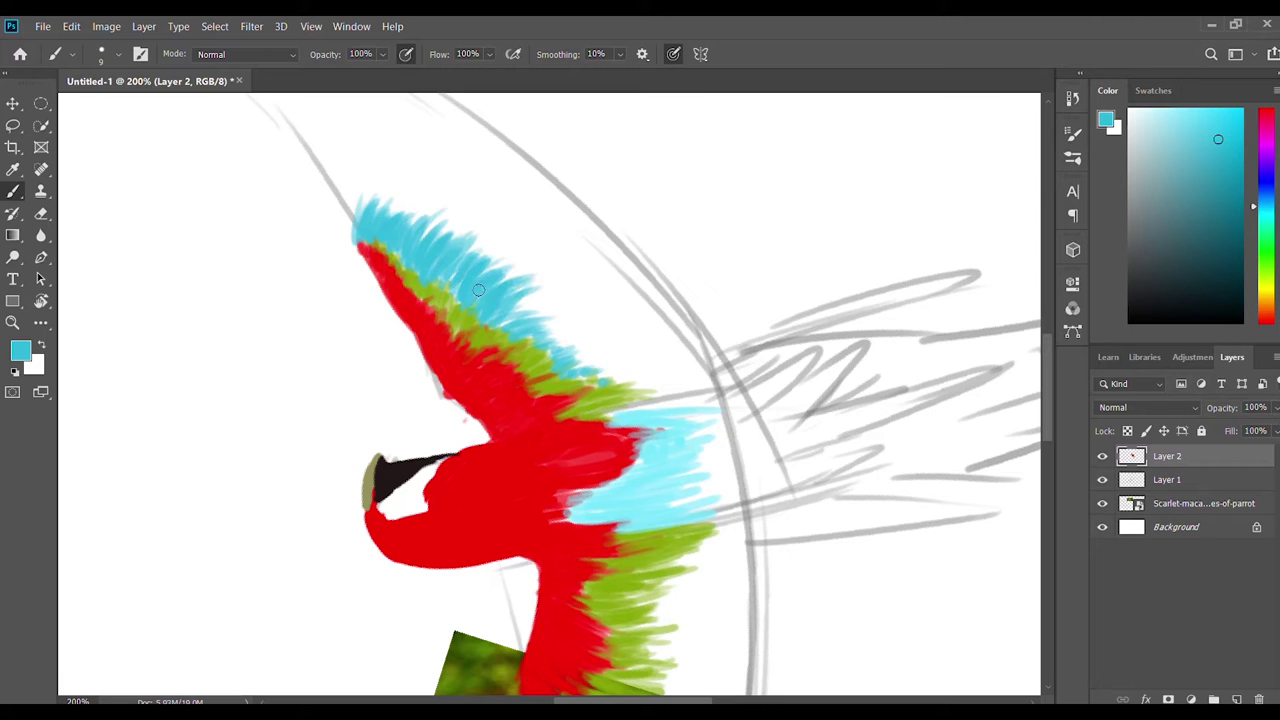
alt+click(630, 388)
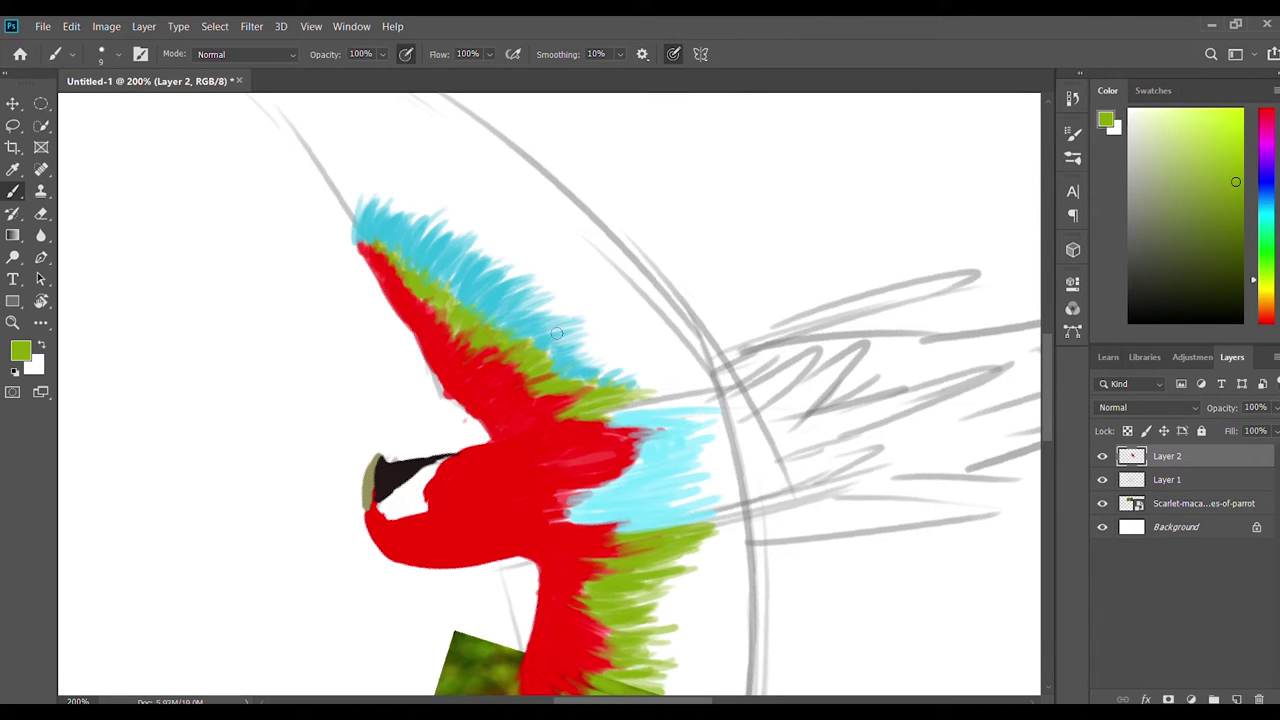
Turn the view upside down and paint light-blue feathers on the parrot's back.
alt+click(437, 414)
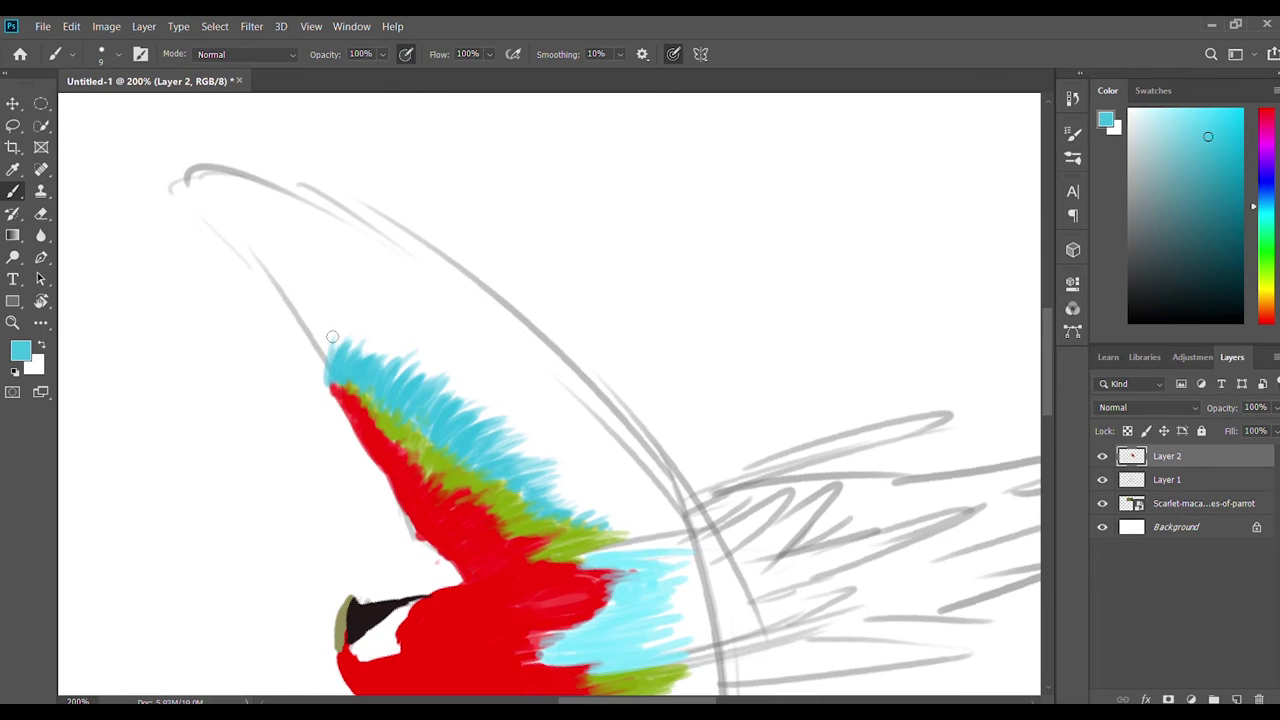
scroll(560, 285, down, 5)
drag(560, 285, 380, 553)
drag(430, 396, 400, 412)
drag(470, 370, 441, 380)
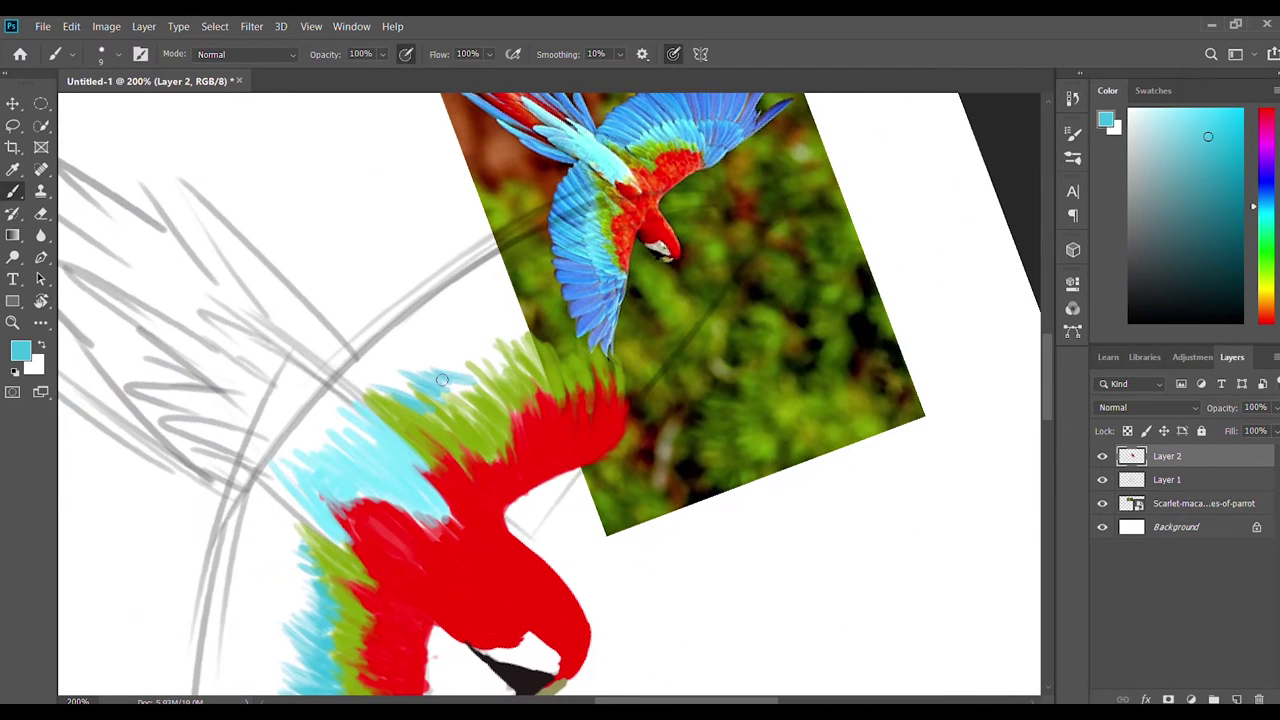
mouse_move(626, 403)
mouse_down()
mouse_move(556, 475)
mouse_move(550, 410)
mouse_up()
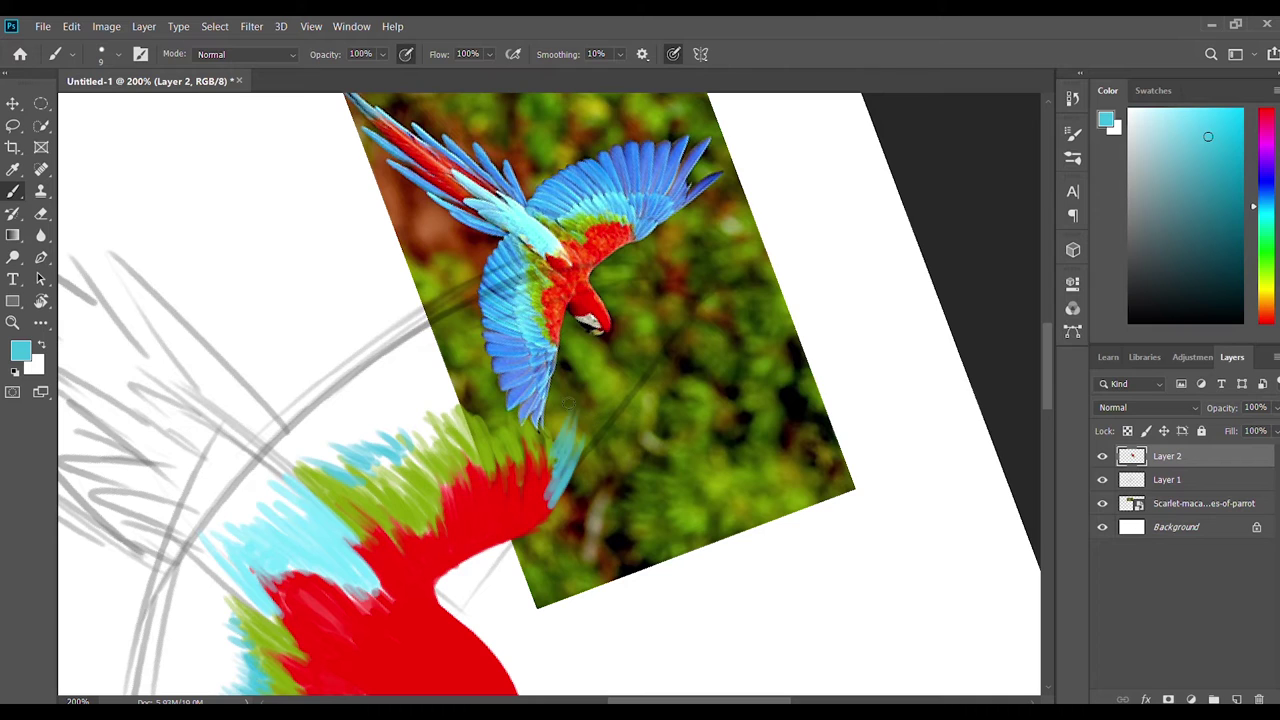
Paint light-blue feathers along the wing edge and across the back to its right edge.
mouse_move(580, 478)
mouse_down()
mouse_move(545, 405)
mouse_move(505, 370)
mouse_up()
drag(515, 425, 386, 366)
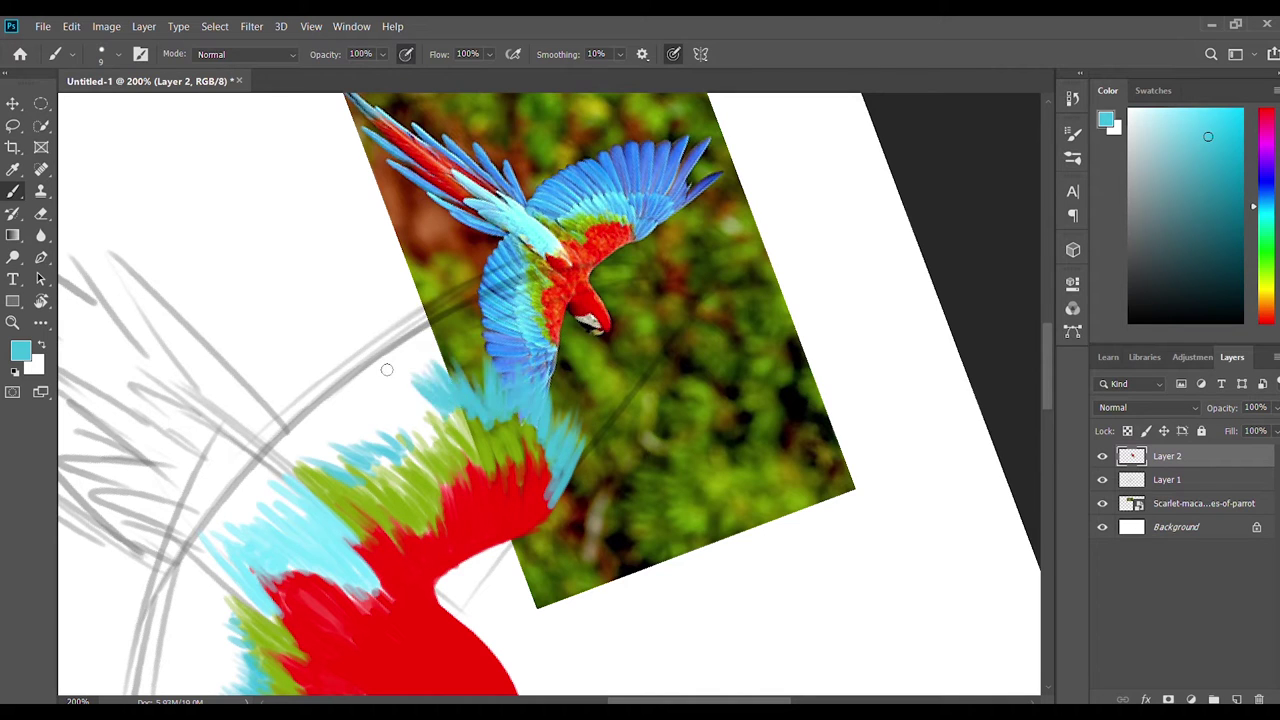
drag(440, 405, 340, 440)
mouse_move(585, 480)
mouse_down()
mouse_move(465, 345)
mouse_move(426, 444)
mouse_up()
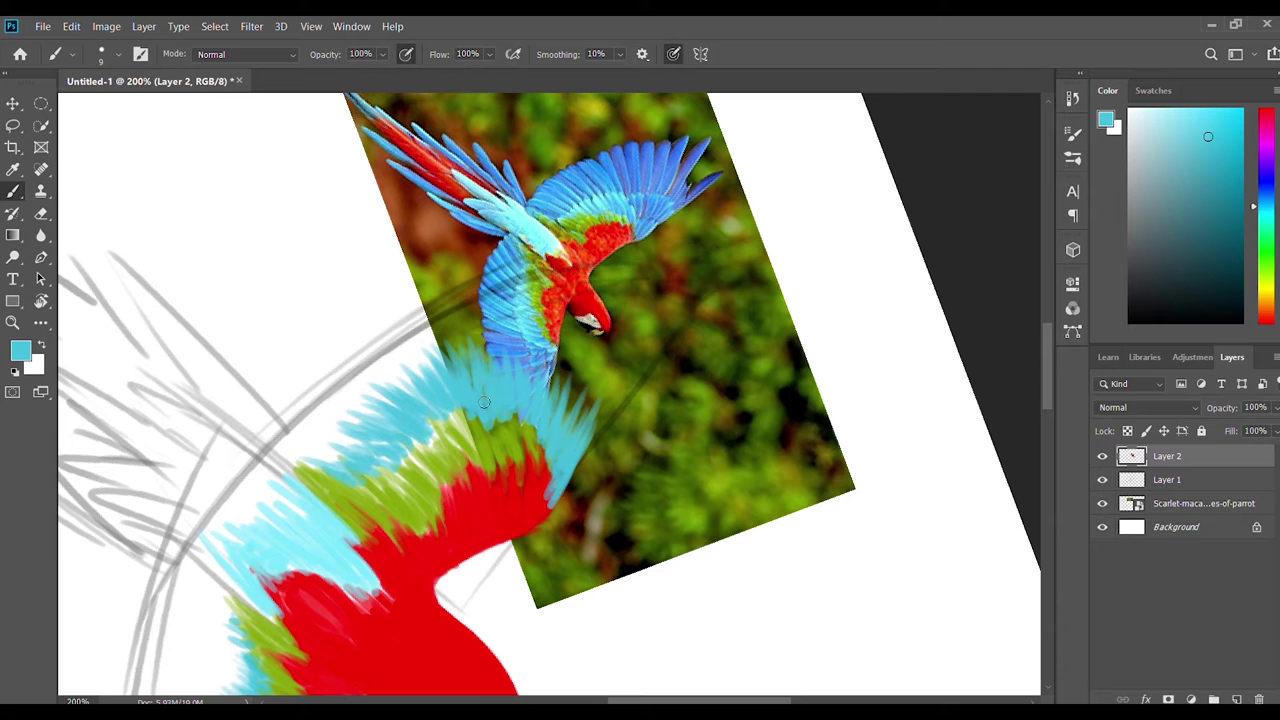
mouse_move(590, 432)
mouse_down()
mouse_move(550, 360)
mouse_move(565, 400)
mouse_up()
drag(570, 495, 588, 440)
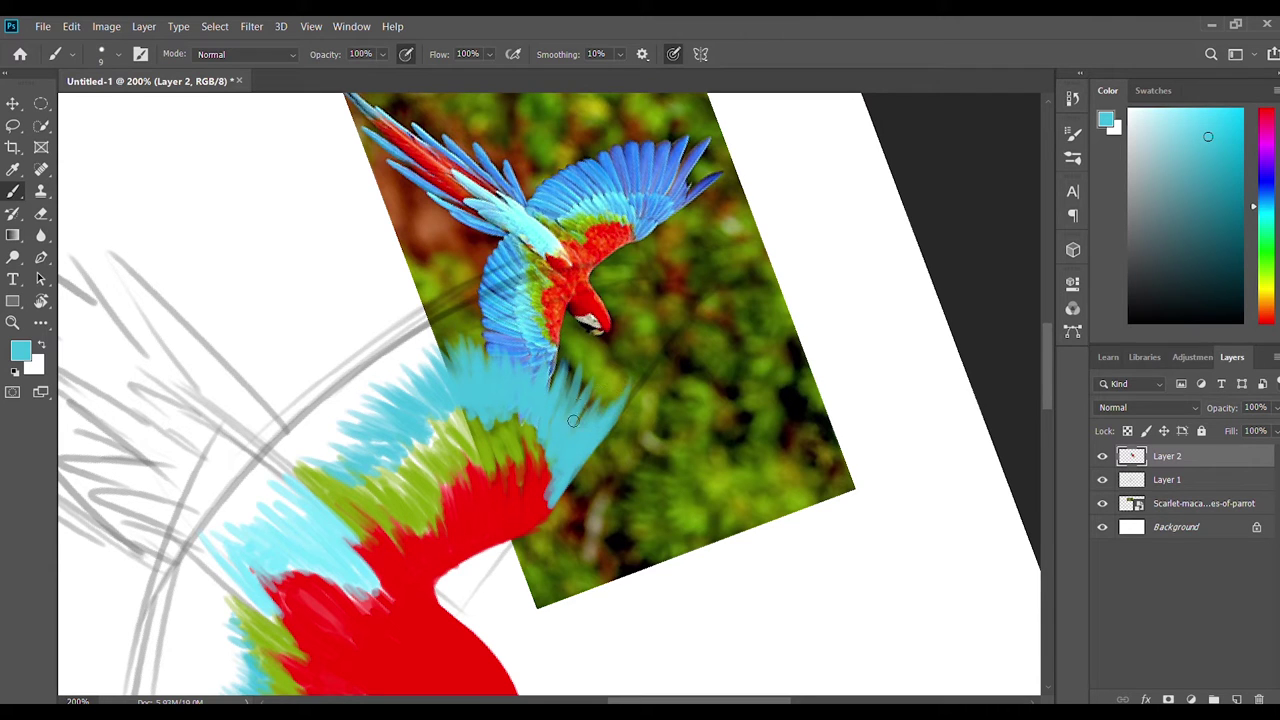
Rotate the view, paint feathers along the wing's top edge, then tilt the view to -30 degrees.
key(r)
drag(489, 355, 410, 245)
mouse_move(405, 245)
mouse_down()
mouse_move(423, 194)
mouse_move(478, 172)
mouse_up()
drag(470, 225, 554, 256)
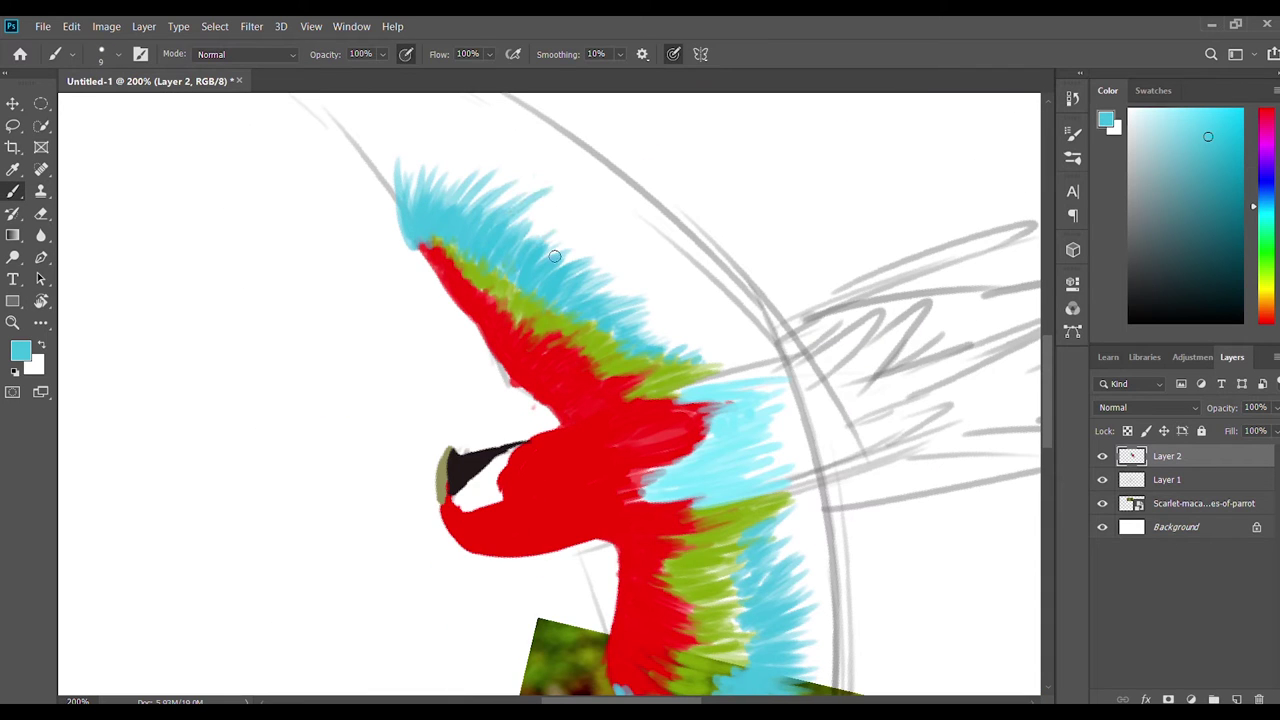
key(r)
mouse_move(436, 306)
mouse_down()
mouse_move(632, 266)
mouse_move(509, 409)
mouse_move(626, 494)
mouse_move(520, 425)
mouse_up()
Sample blue from the photo macaw's wing and paint blue feathers along the wing top.
key(b)
alt+click(279, 265)
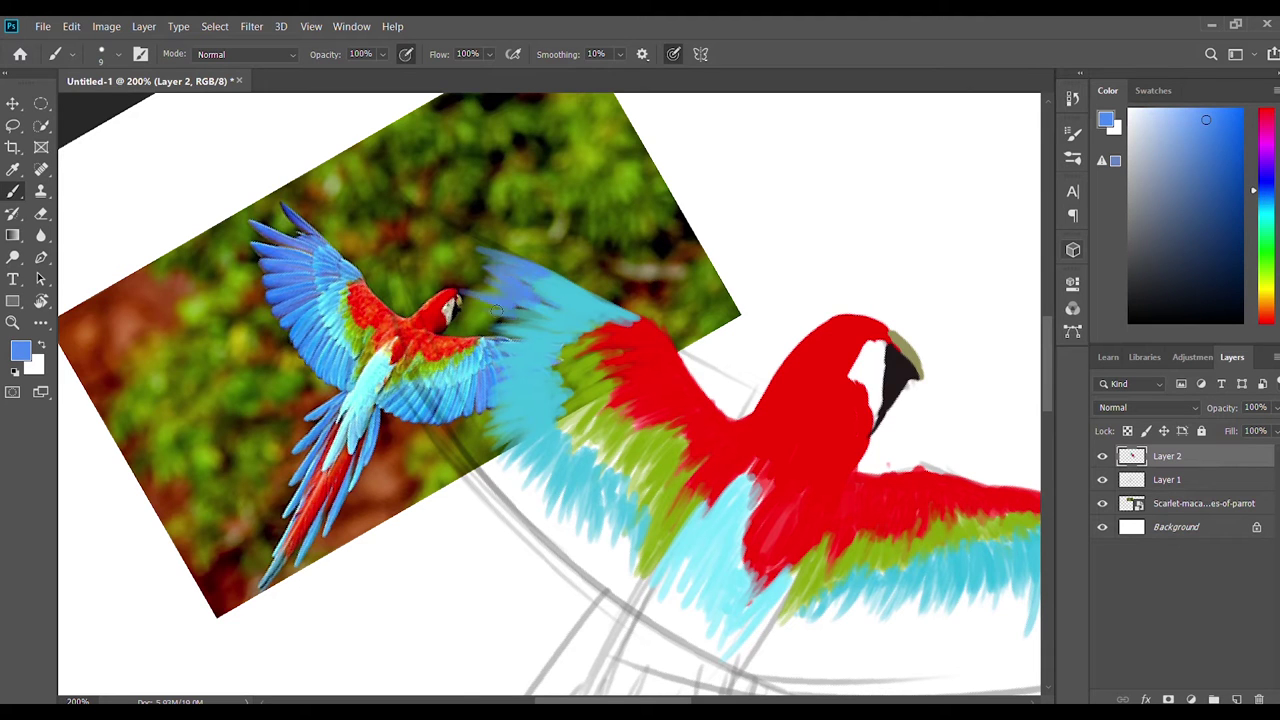
key(r)
mouse_move(437, 373)
mouse_down()
mouse_move(531, 414)
mouse_move(680, 429)
mouse_up()
key(b)
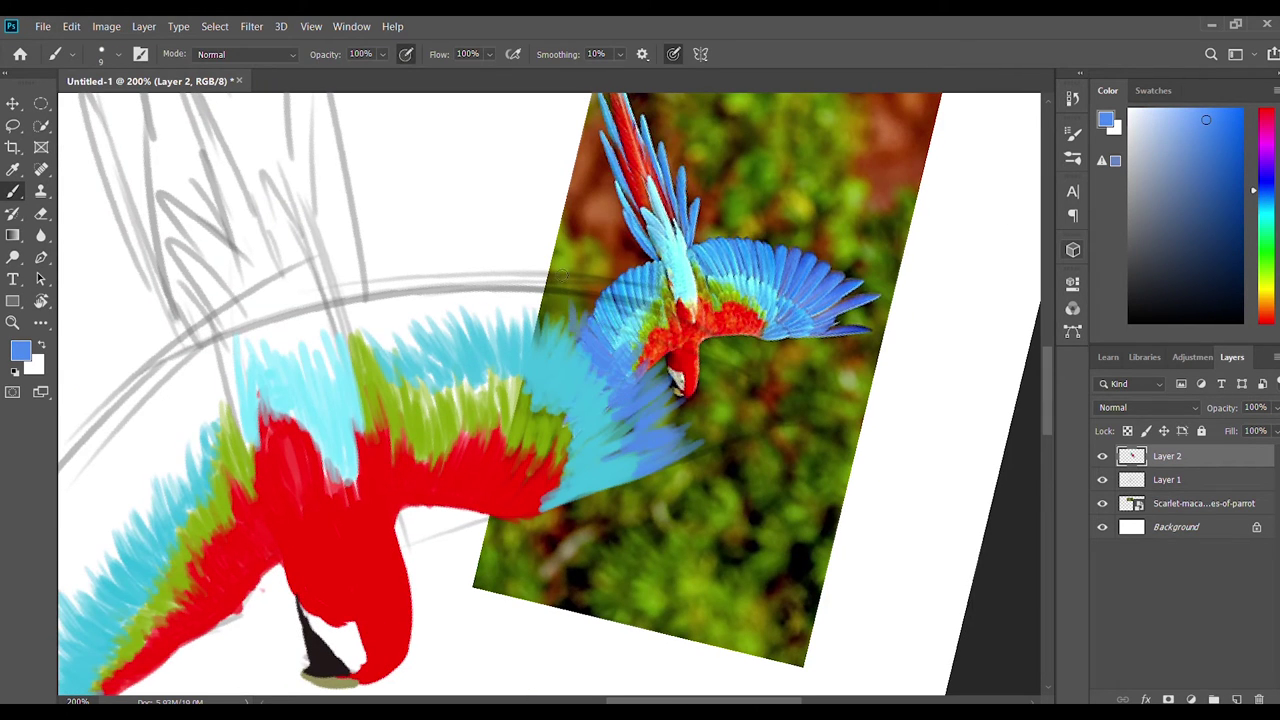
mouse_move(524, 312)
mouse_down()
mouse_move(360, 320)
mouse_move(415, 300)
mouse_up()
drag(521, 282, 390, 315)
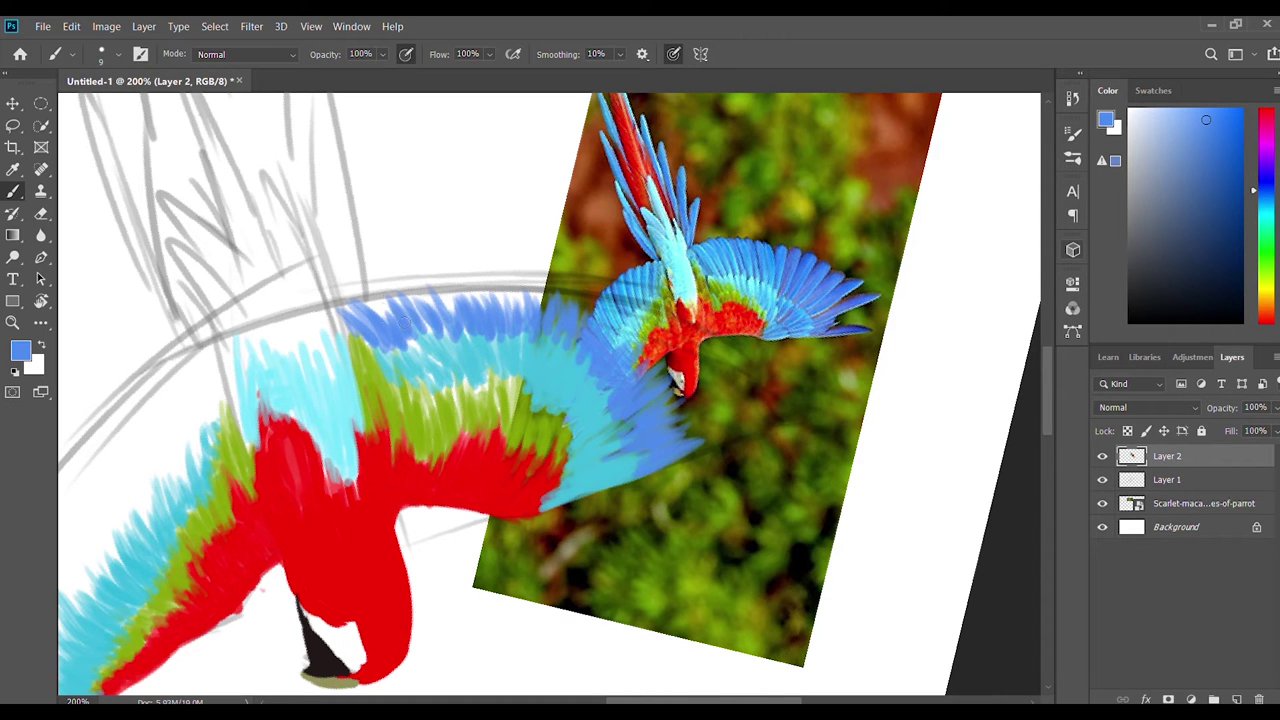
Rotate the view back and forth while adding blue feathers along the top of the wing.
key(r)
drag(205, 377, 481, 401)
key(b)
drag(536, 367, 500, 382)
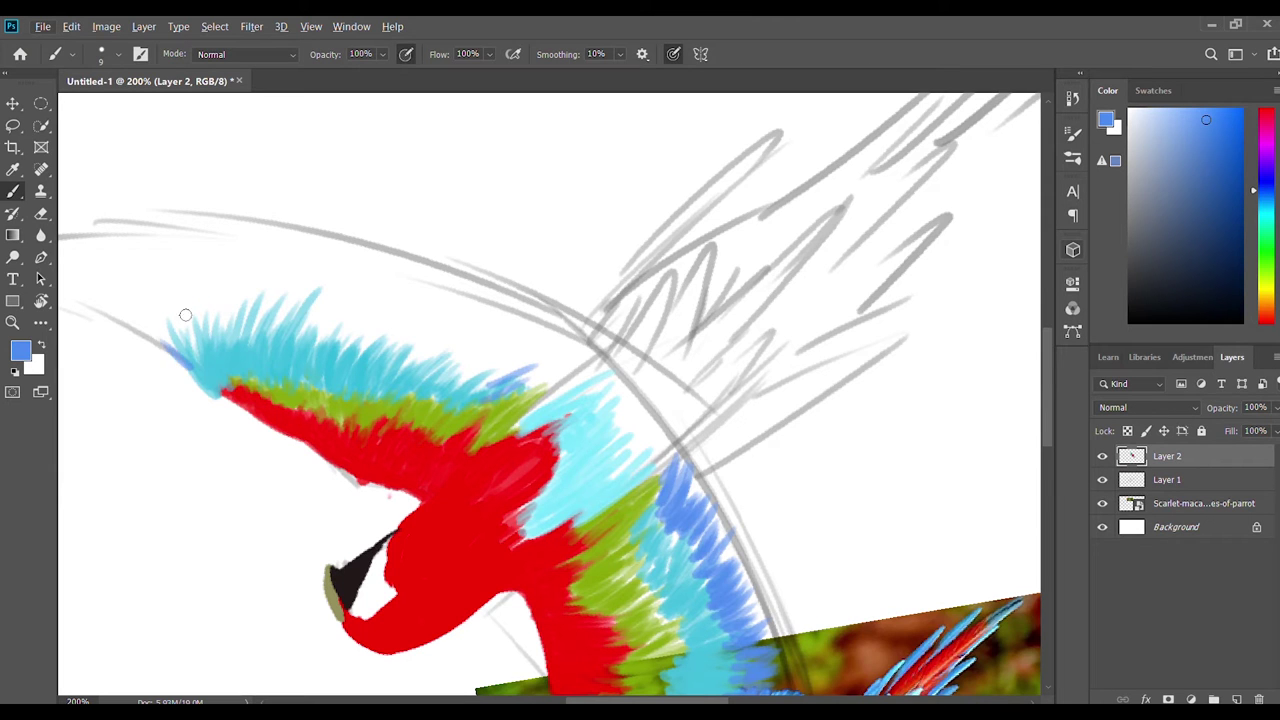
key(r)
drag(185, 315, 414, 357)
key(b)
drag(440, 280, 365, 210)
mouse_move(480, 300)
mouse_down()
mouse_move(420, 245)
mouse_move(420, 380)
mouse_move(528, 414)
mouse_up()
Tilt the wing near horizontal and paint more blue feathers along its top.
key(r)
key(r)
drag(443, 414, 560, 470)
drag(636, 450, 622, 484)
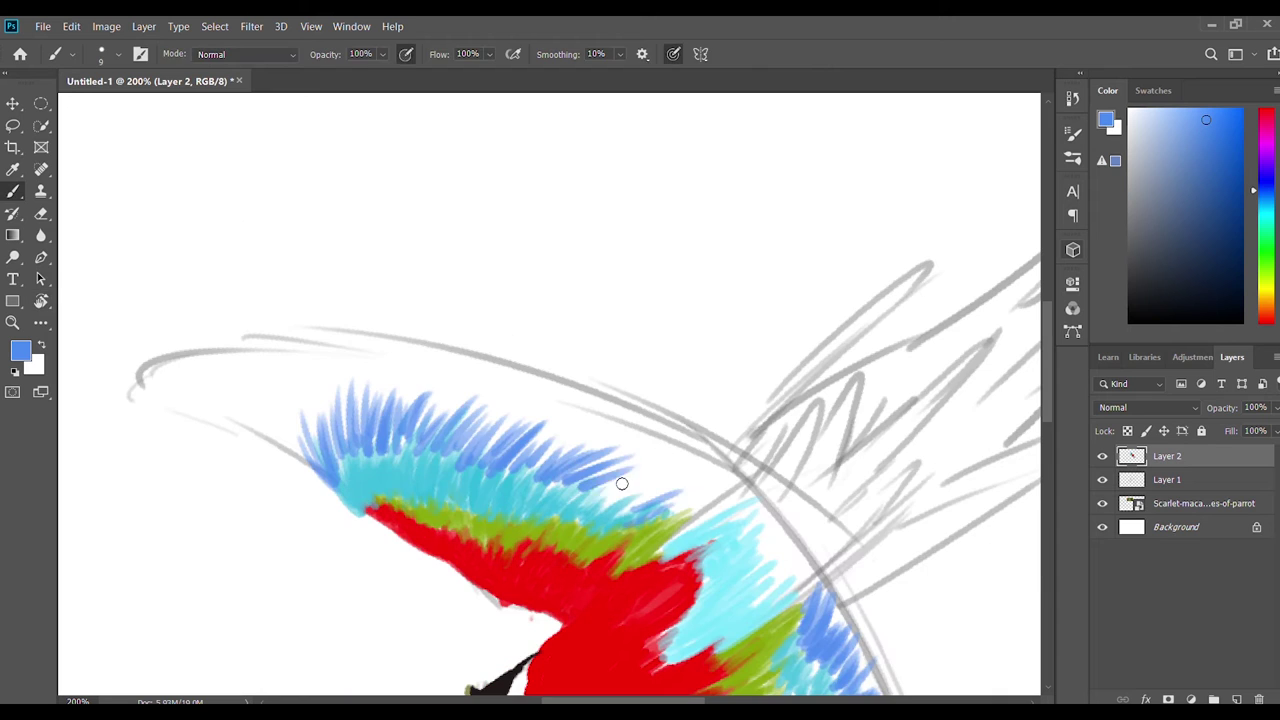
drag(700, 490, 650, 512)
drag(640, 462, 585, 486)
drag(570, 425, 520, 470)
Pick a darker blue and paint long dark-blue feathers at the upright wing tip.
key(r)
key(b)
drag(366, 434, 300, 322)
click(1237, 156)
key(r)
drag(305, 268, 366, 191)
key(b)
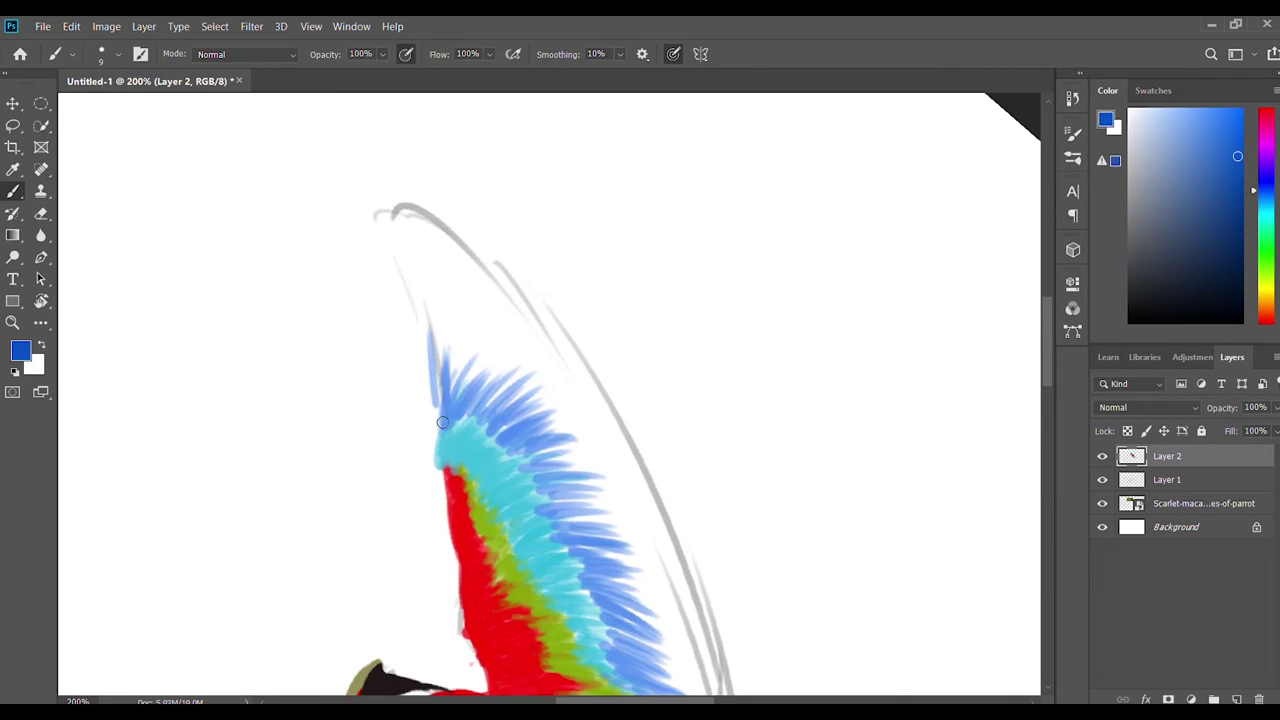
drag(443, 422, 392, 188)
drag(410, 240, 445, 370)
drag(425, 215, 455, 370)
drag(478, 275, 460, 390)
drag(500, 280, 470, 395)
mouse_move(520, 300)
mouse_down()
mouse_move(486, 378)
mouse_move(500, 385)
mouse_up()
Extend dark-blue feathers down the wing tip's right edge.
drag(545, 335, 522, 390)
drag(478, 275, 470, 350)
drag(556, 350, 535, 400)
drag(500, 290, 518, 370)
mouse_move(550, 335)
mouse_down()
mouse_move(530, 395)
mouse_move(490, 405)
mouse_up()
drag(450, 330, 470, 390)
drag(565, 362, 540, 425)
drag(572, 385, 566, 442)
Turn the other wing horizontal and paint dark-blue feathers along its lower edge.
drag(585, 400, 565, 420)
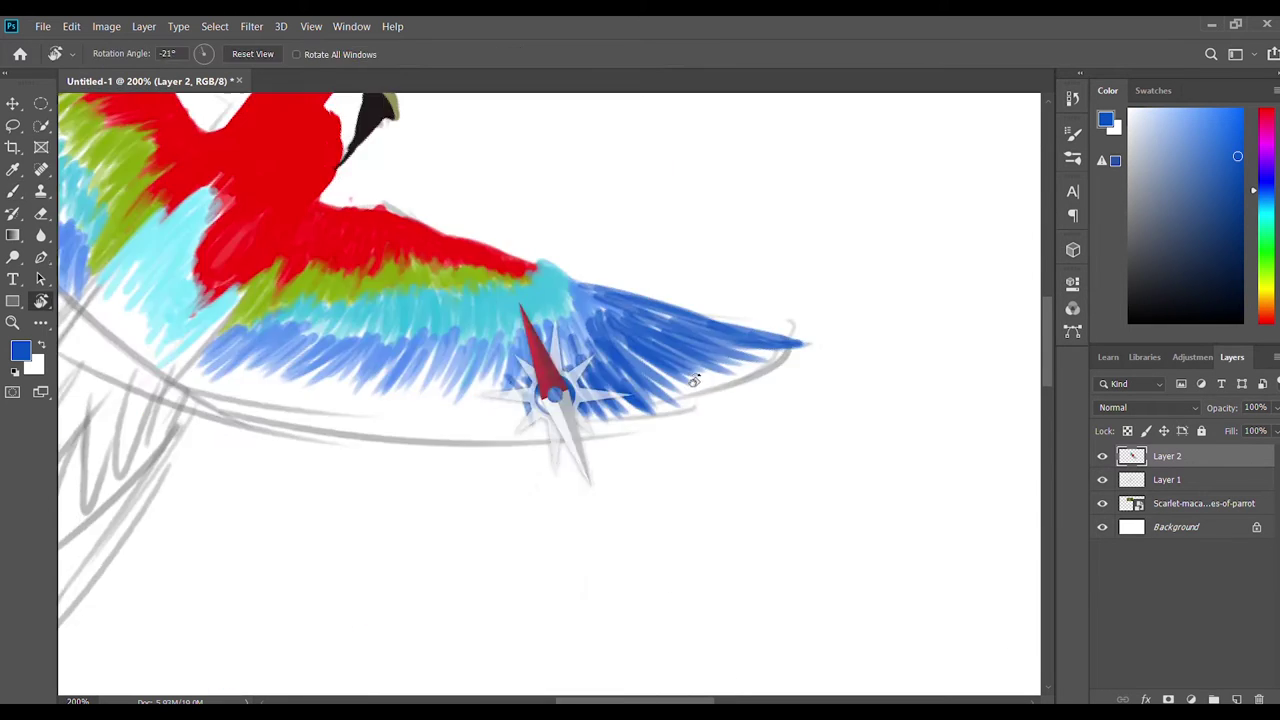
mouse_move(530, 358)
mouse_down()
mouse_move(492, 430)
mouse_move(462, 428)
mouse_up()
mouse_move(494, 366)
mouse_down()
mouse_move(440, 432)
mouse_move(414, 436)
mouse_up()
drag(462, 376, 356, 432)
drag(406, 366, 310, 438)
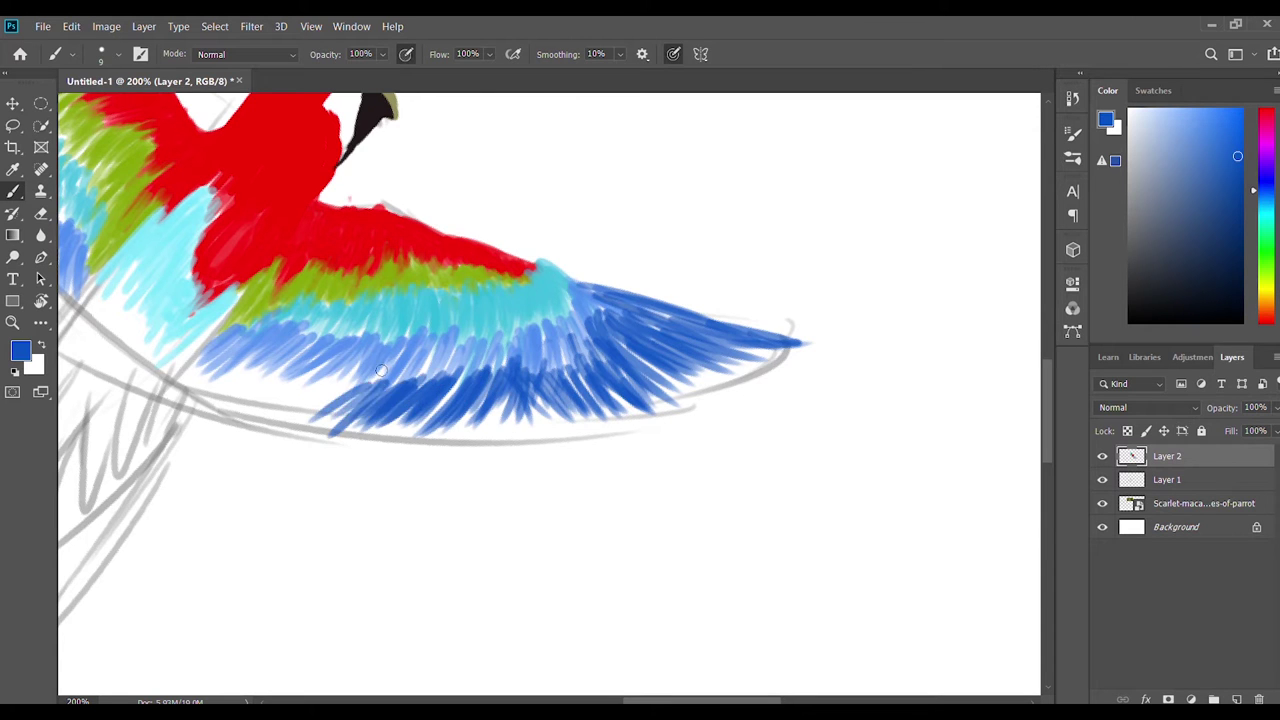
drag(550, 404, 455, 456)
mouse_move(510, 400)
mouse_down()
mouse_move(418, 452)
mouse_move(392, 452)
mouse_up()
drag(442, 396, 340, 440)
mouse_move(680, 436)
mouse_down()
mouse_move(645, 478)
mouse_move(457, 300)
mouse_up()
drag(535, 435, 395, 350)
Paint dark-blue feathers at the wing tip and blue feathers along the lower wing edge.
drag(478, 416, 356, 376)
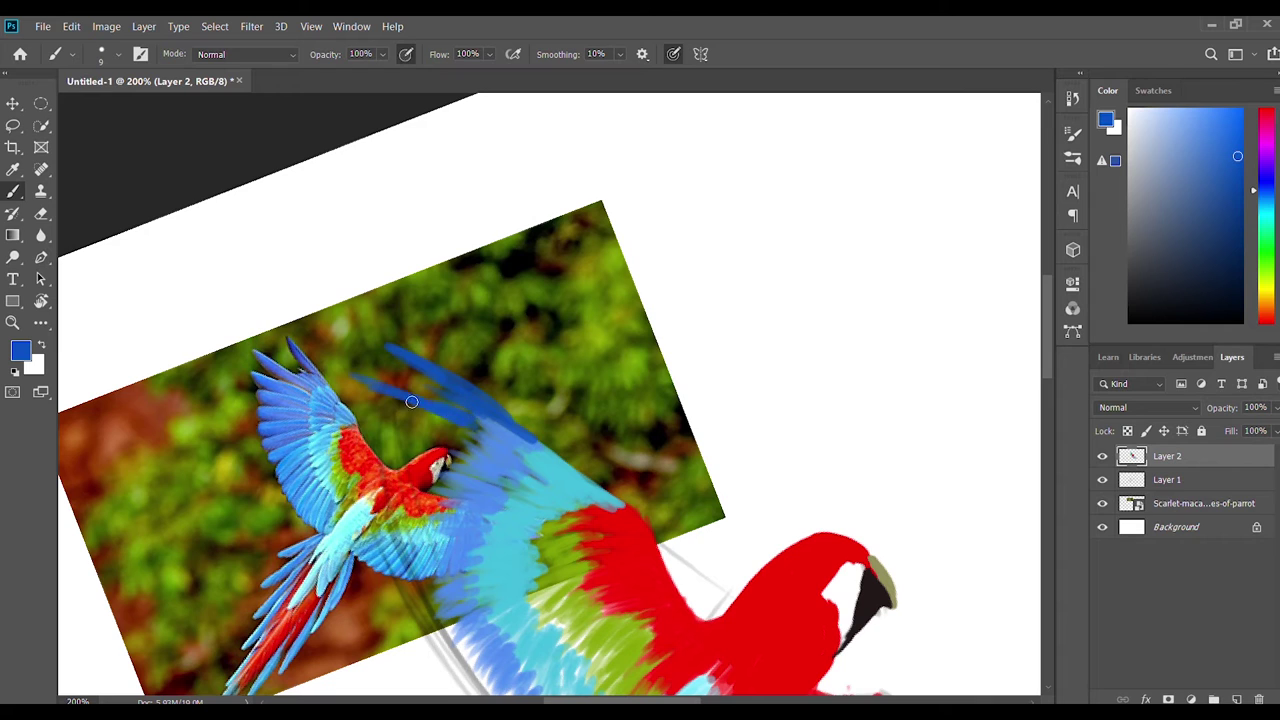
mouse_move(465, 441)
mouse_down()
mouse_move(362, 438)
mouse_move(518, 399)
mouse_up()
mouse_move(508, 480)
mouse_down()
mouse_move(546, 476)
mouse_move(532, 545)
mouse_move(545, 610)
mouse_move(640, 424)
mouse_move(766, 554)
mouse_up()
drag(770, 490, 840, 600)
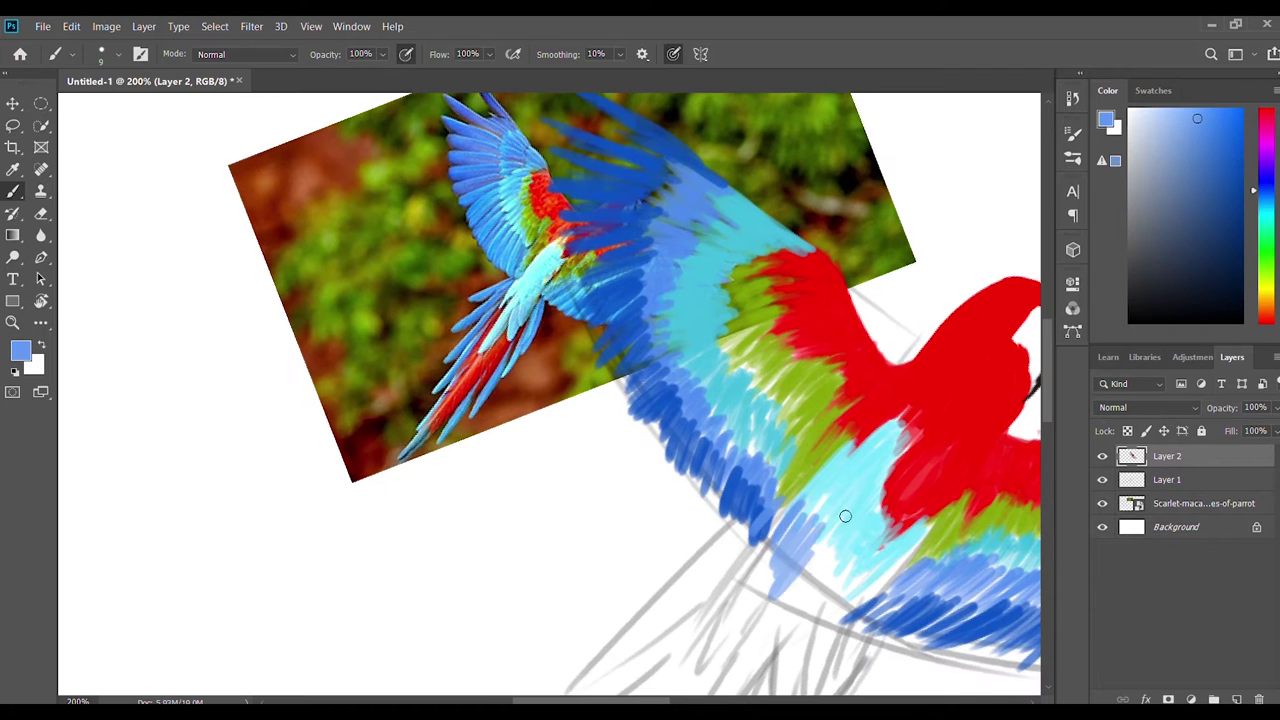
drag(790, 510, 850, 630)
drag(850, 630, 830, 550)
drag(800, 640, 720, 450)
mouse_move(700, 530)
mouse_down()
mouse_move(740, 440)
mouse_move(850, 350)
mouse_up()
Sample cyan from the wing and paint cyan feathers down the lower wing.
alt+click(777, 436)
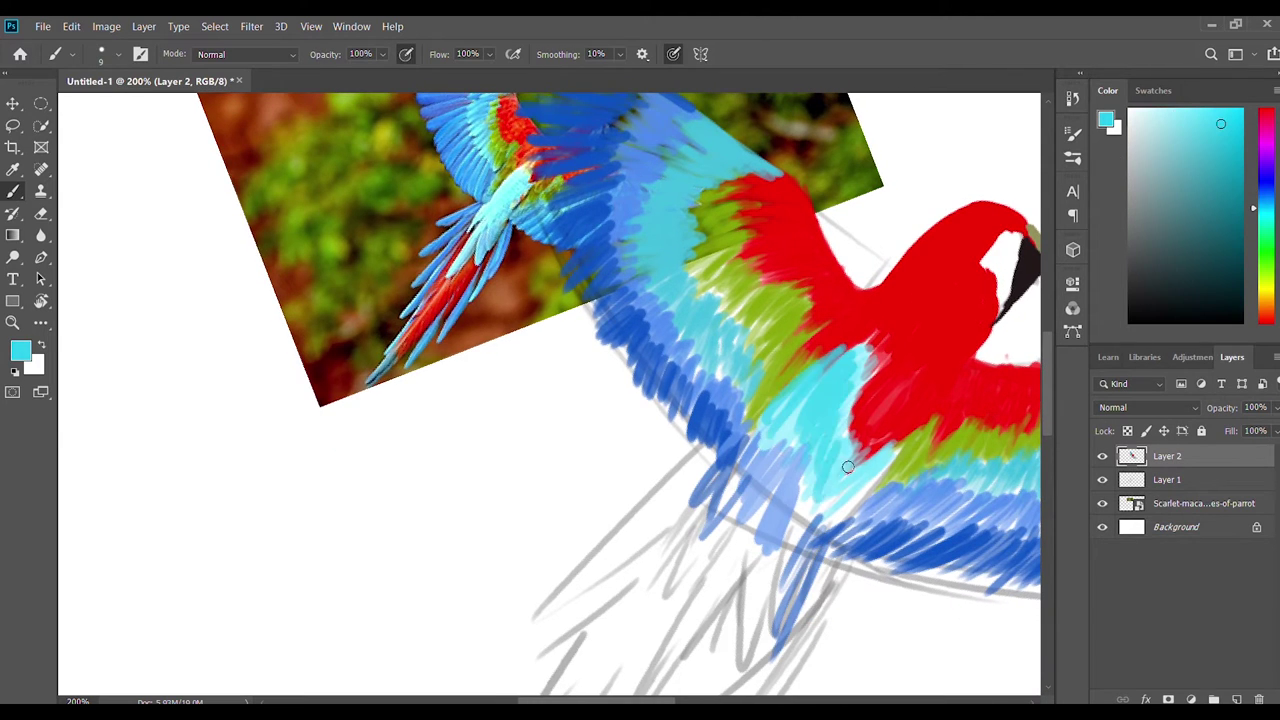
mouse_move(840, 470)
mouse_down()
mouse_move(783, 441)
mouse_move(690, 510)
mouse_move(660, 562)
mouse_up()
mouse_move(755, 485)
mouse_down()
mouse_move(672, 608)
mouse_move(746, 468)
mouse_up()
drag(746, 410, 650, 545)
drag(740, 450, 648, 548)
drag(700, 468, 648, 540)
Fill the rest of the lower wing with cyan feather strokes.
drag(700, 450, 647, 531)
mouse_move(725, 485)
mouse_down()
mouse_move(705, 600)
mouse_move(751, 470)
mouse_move(775, 585)
mouse_up()
drag(810, 445, 770, 560)
drag(780, 425, 770, 550)
drag(770, 380, 645, 570)
drag(740, 495, 630, 600)
drag(700, 430, 764, 357)
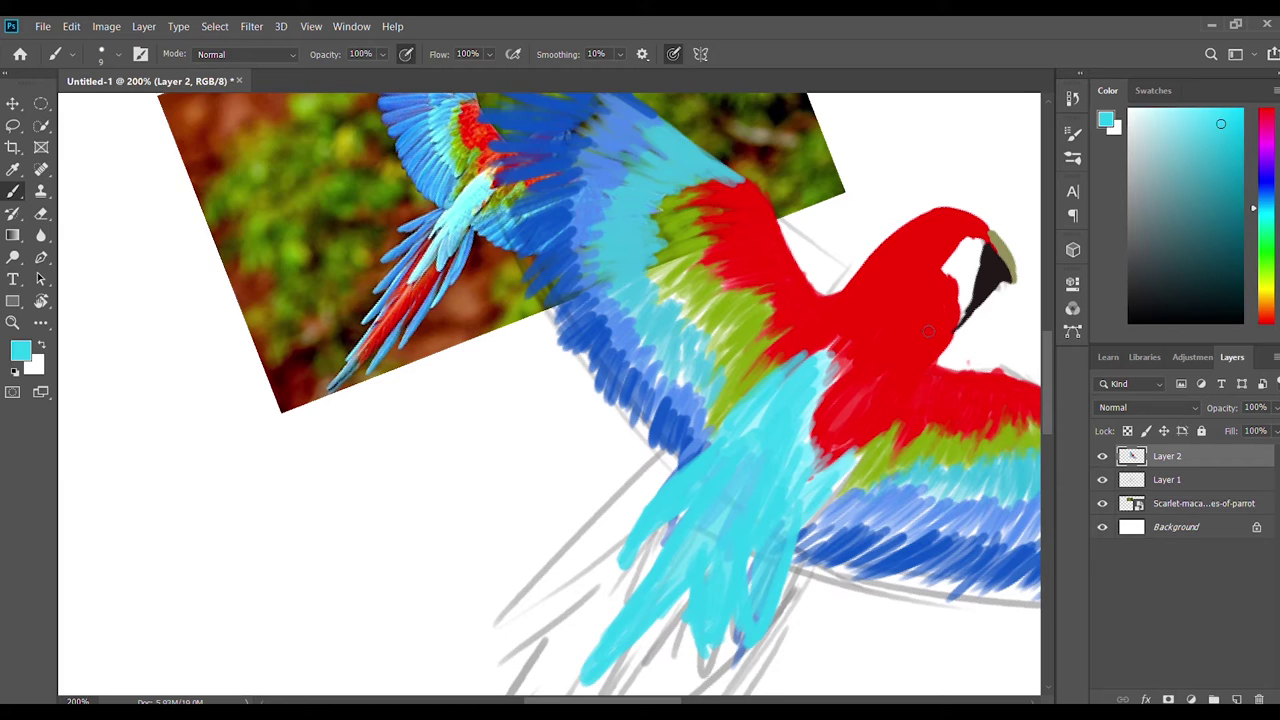
Pick red and paint long red tail feathers beside the cyan.
alt+click(880, 260)
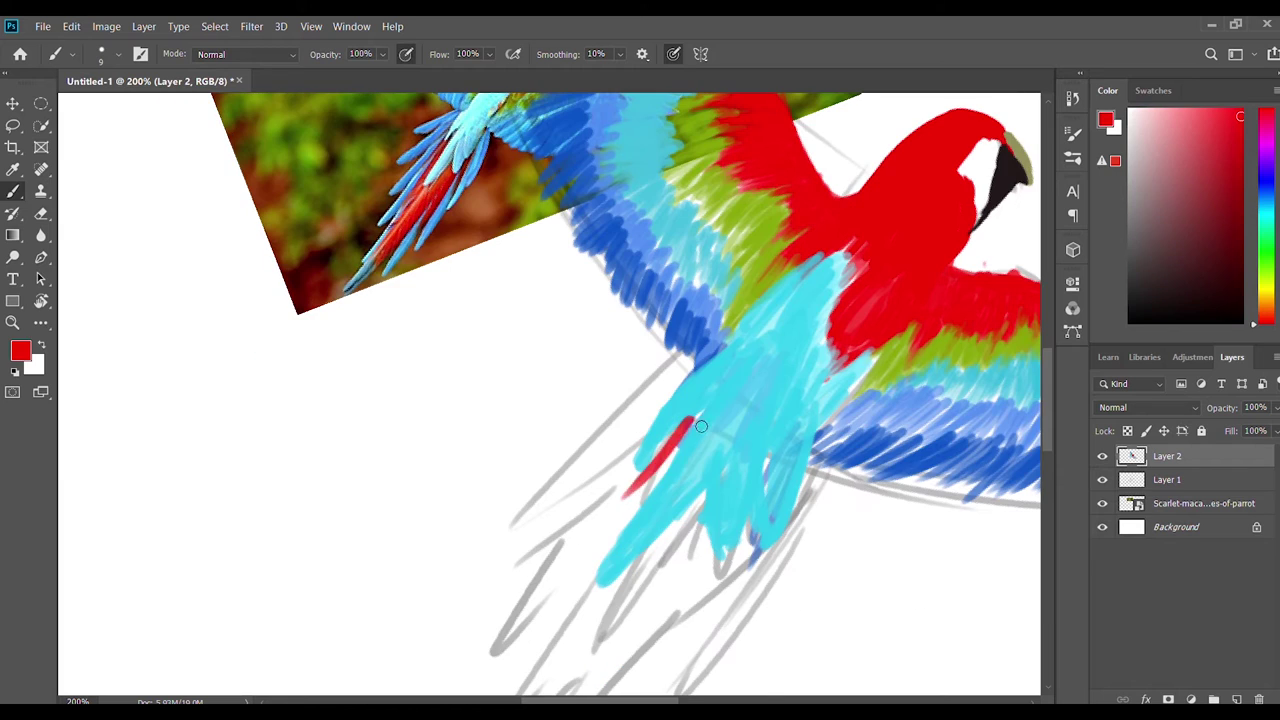
drag(703, 420, 594, 537)
drag(670, 458, 588, 582)
mouse_move(690, 390)
mouse_down()
mouse_move(495, 655)
mouse_move(495, 620)
mouse_up()
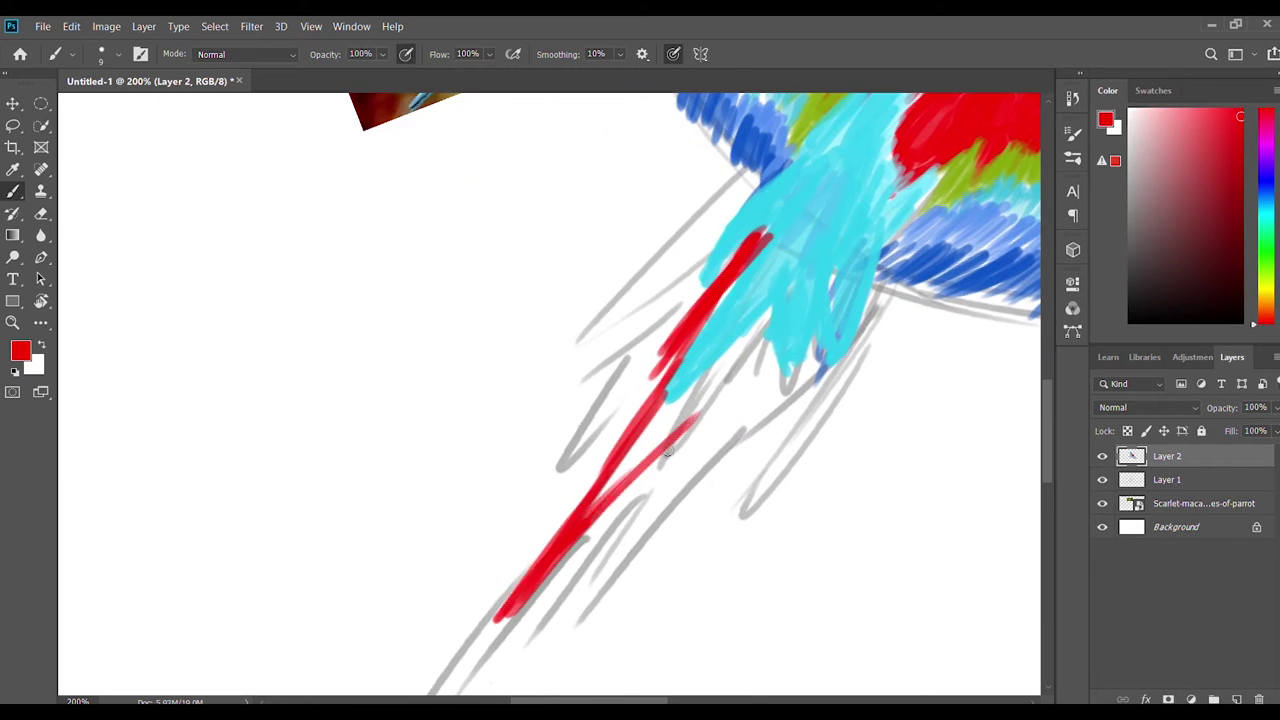
drag(775, 300, 603, 488)
drag(754, 330, 575, 515)
Add more red feathers to fill out the tail.
drag(600, 450, 508, 600)
drag(675, 370, 560, 550)
mouse_move(680, 490)
mouse_down()
mouse_move(535, 550)
mouse_move(593, 664)
mouse_up()
drag(640, 585, 580, 665)
drag(695, 500, 630, 615)
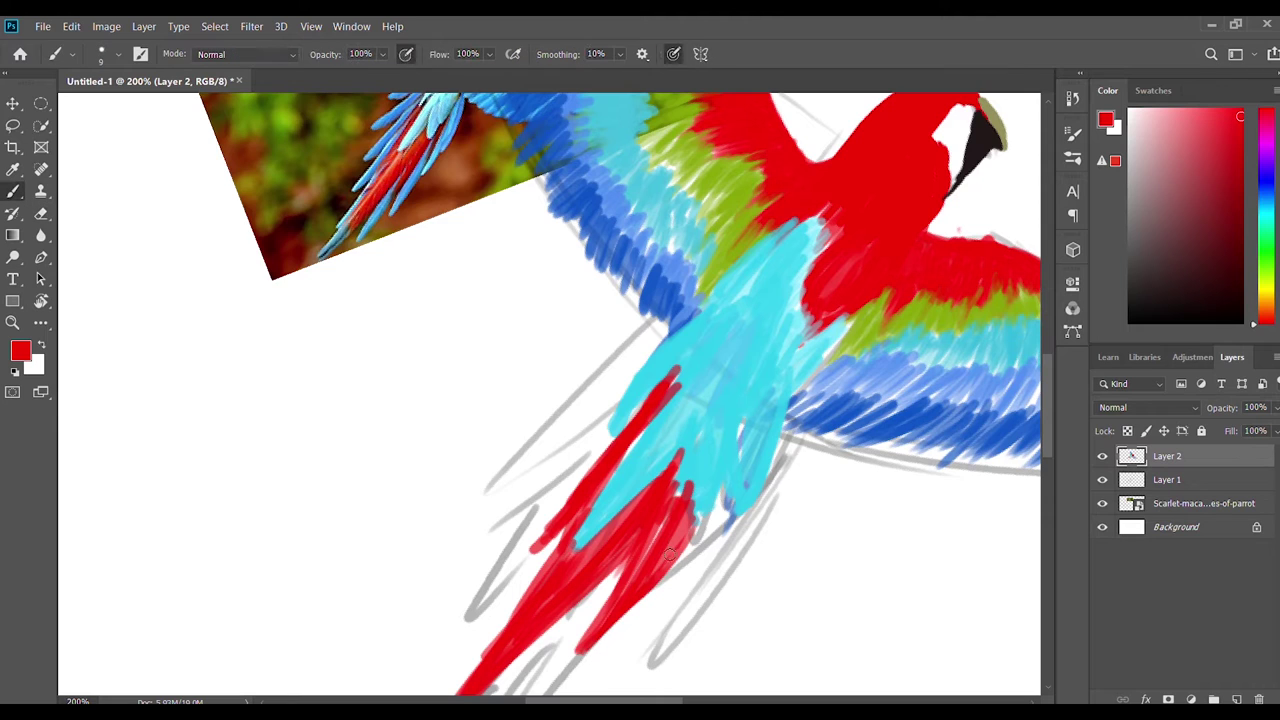
alt+click(700, 485)
drag(728, 488, 700, 560)
Paint long blue feathers on the tail.
alt+click(790, 425)
drag(738, 510, 650, 665)
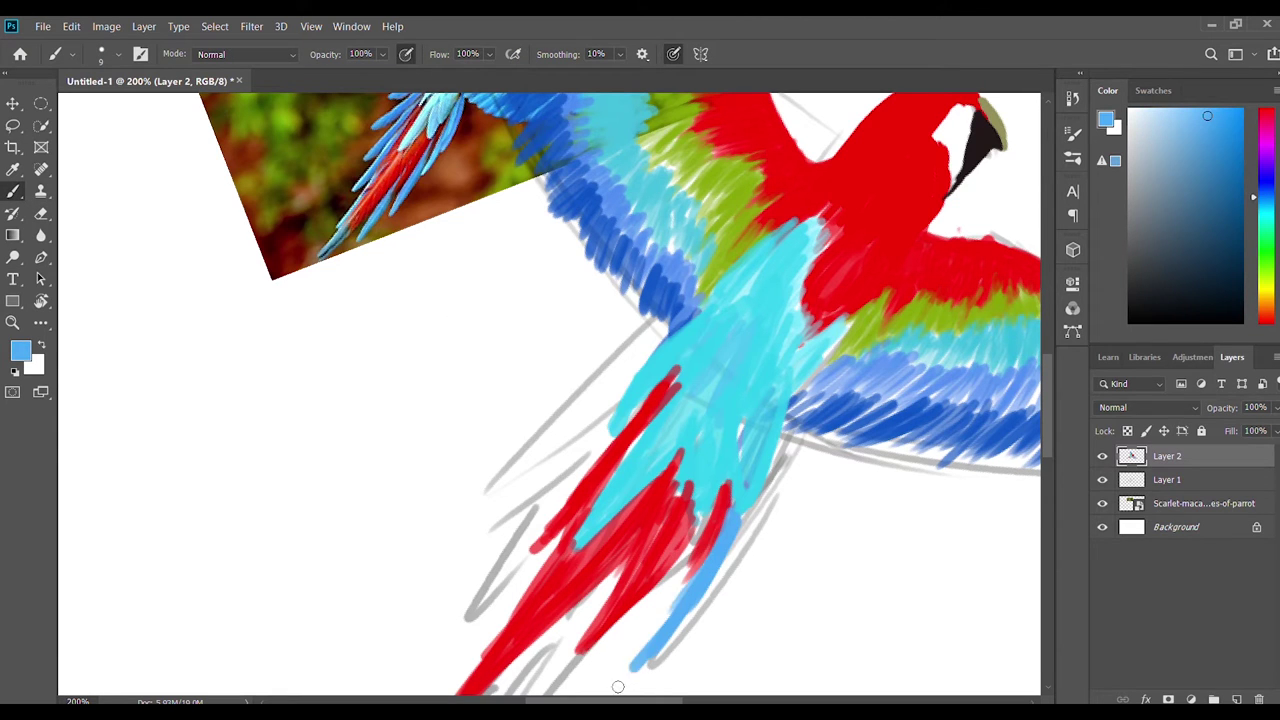
mouse_move(700, 555)
mouse_down()
mouse_move(620, 685)
mouse_move(592, 692)
mouse_up()
mouse_move(600, 640)
mouse_down()
mouse_move(650, 525)
mouse_move(535, 630)
mouse_up()
drag(540, 630, 615, 540)
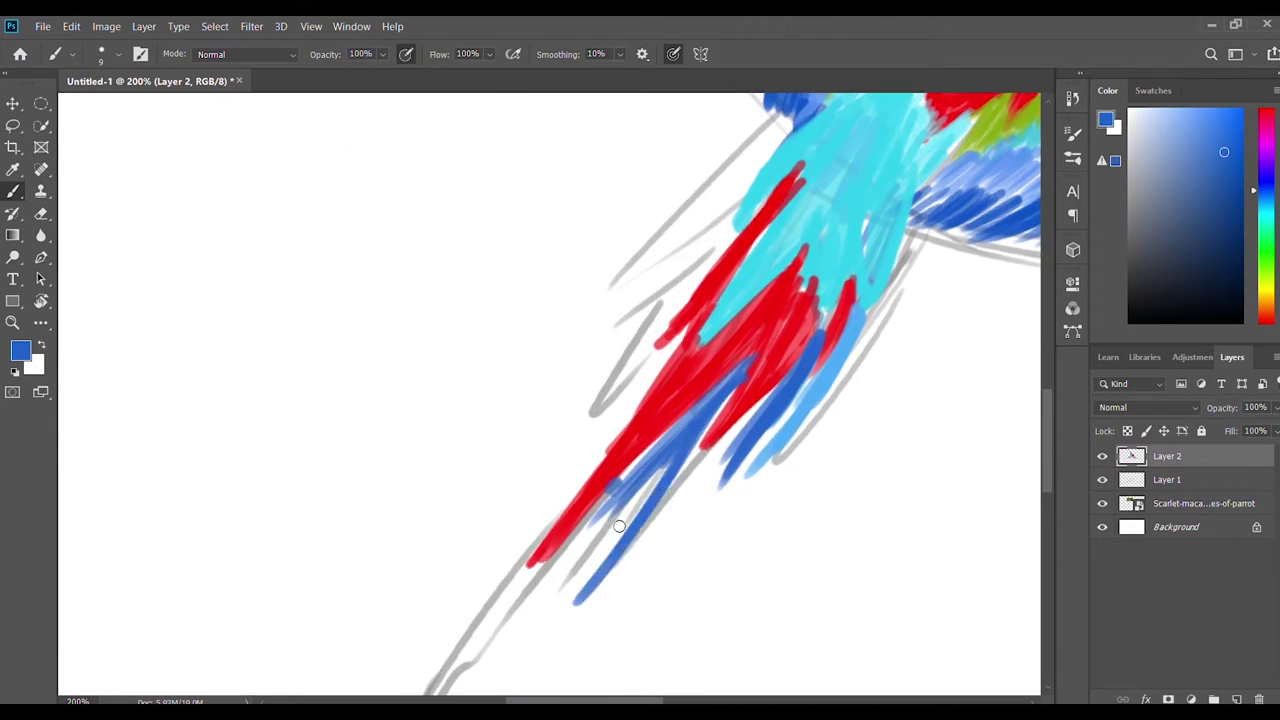
drag(715, 412, 580, 610)
Paint long muted-teal feathers along the tail.
alt+click(612, 560)
mouse_move(573, 483)
mouse_down()
mouse_move(612, 560)
mouse_move(714, 277)
mouse_up()
drag(700, 380, 480, 643)
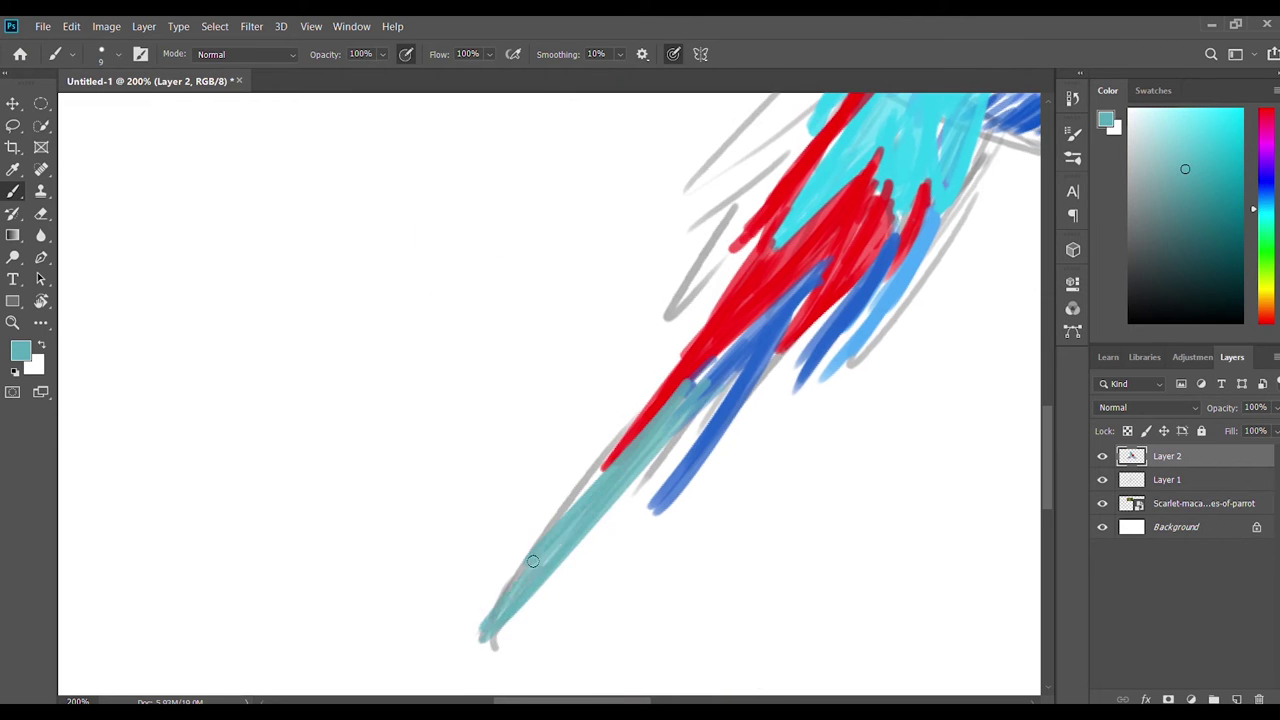
drag(600, 500, 673, 363)
drag(620, 440, 730, 275)
mouse_move(500, 300)
mouse_down()
mouse_move(650, 420)
mouse_move(480, 330)
mouse_up()
Paint a light-blue tail feather, erasing its edge to a point.
alt+click(600, 114)
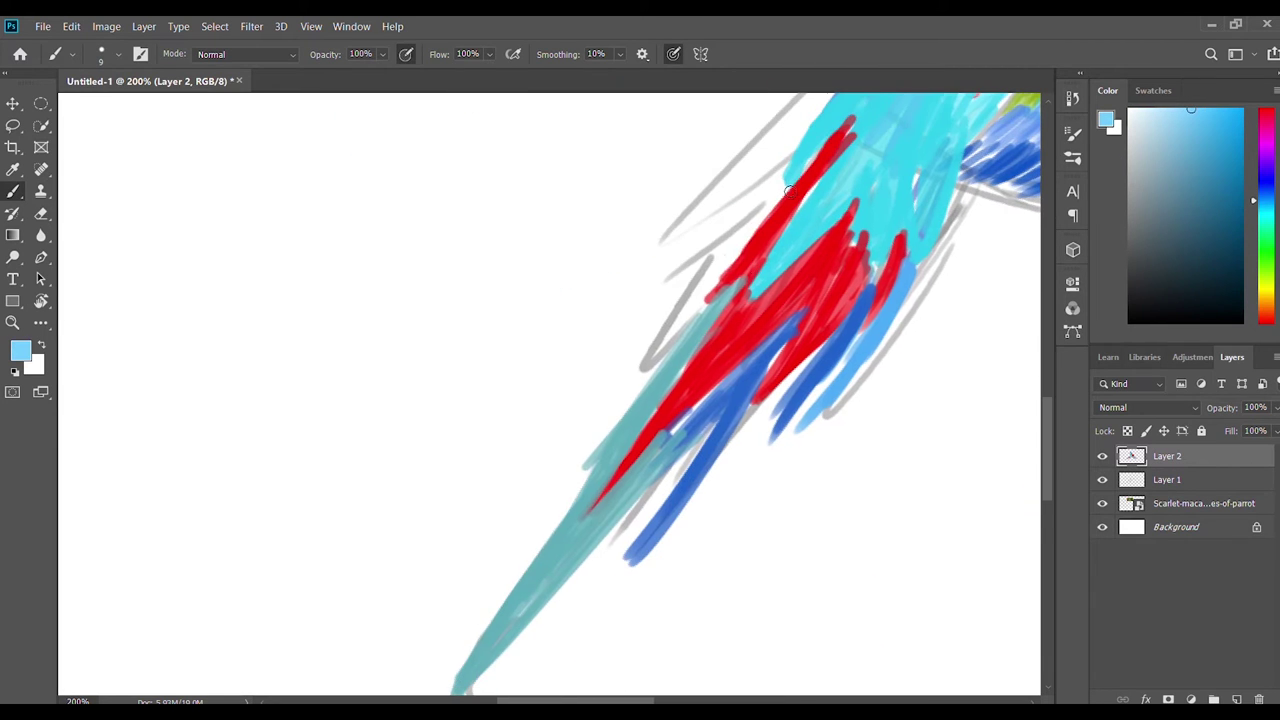
mouse_move(705, 255)
mouse_down()
mouse_move(669, 319)
mouse_move(560, 440)
mouse_move(795, 140)
mouse_up()
key(e)
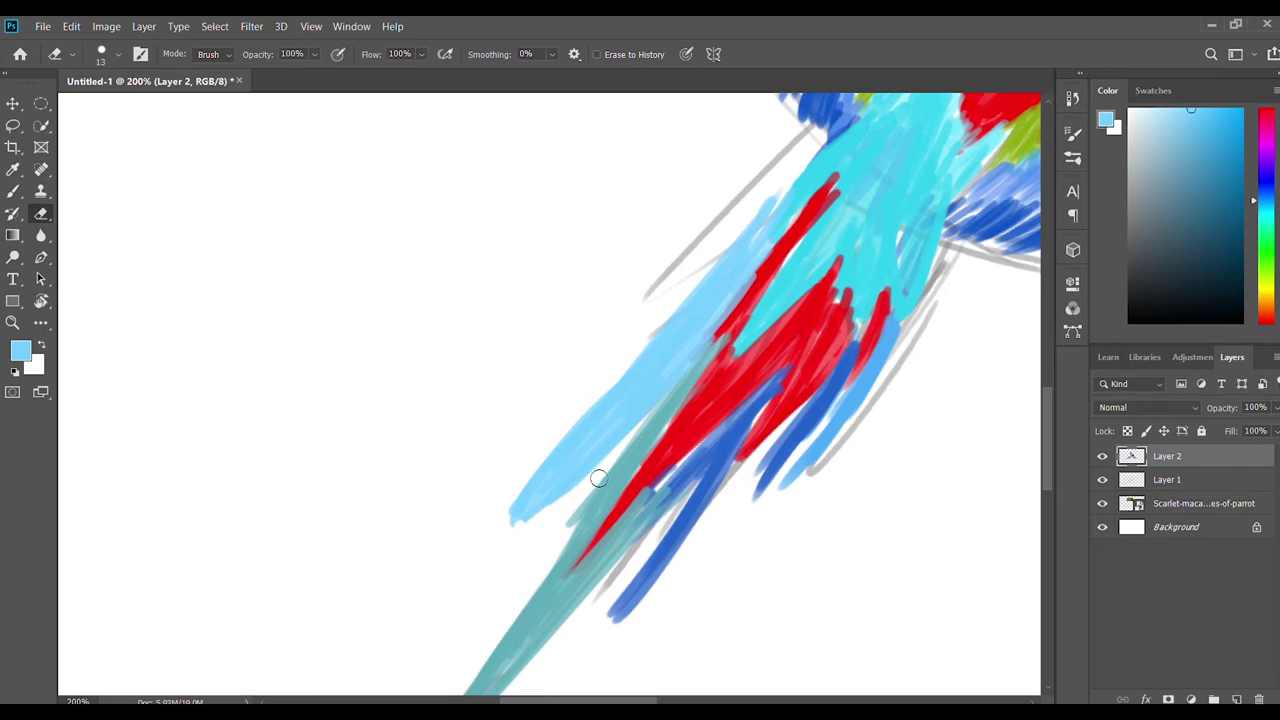
mouse_move(597, 480)
mouse_down()
mouse_move(517, 489)
mouse_move(531, 494)
mouse_move(630, 370)
mouse_up()
key(b)
drag(700, 275, 640, 380)
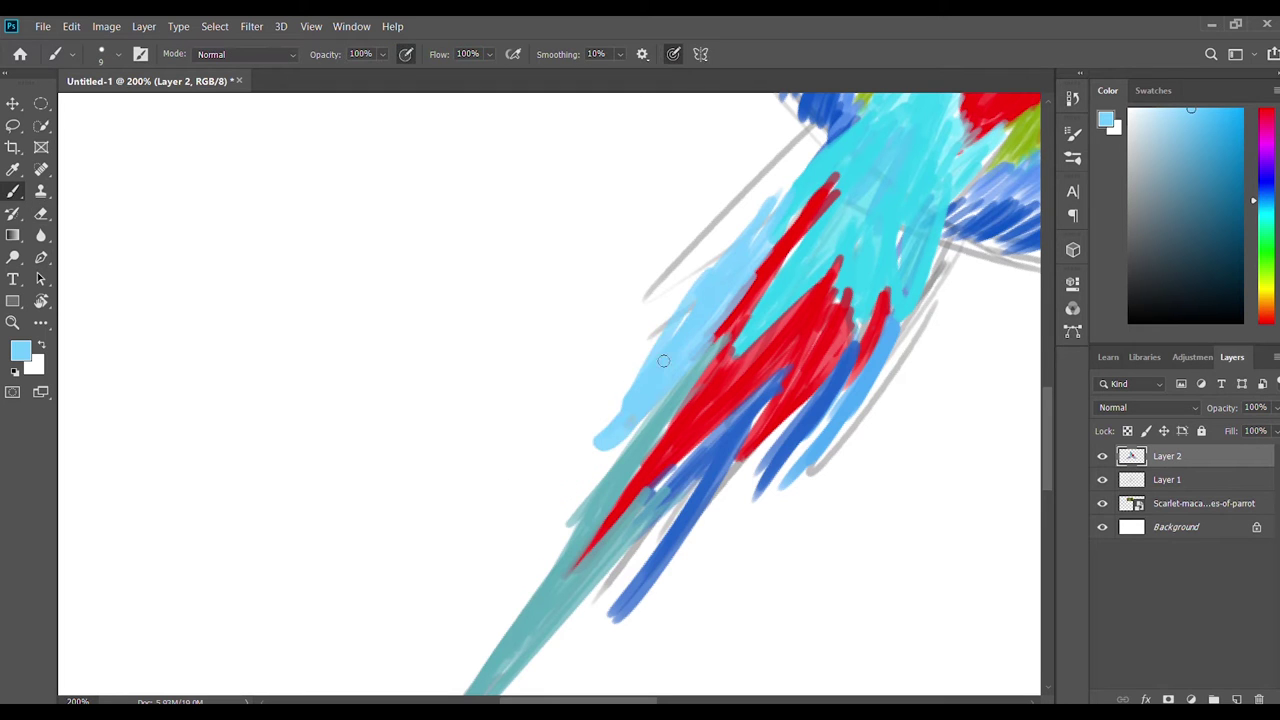
drag(600, 445, 750, 210)
mouse_move(685, 268)
mouse_down()
mouse_move(745, 388)
mouse_move(663, 530)
mouse_up()
Paint a long darker-blue tail feather and light-blue strokes at the lower-left wing edge.
alt+click(715, 400)
mouse_move(740, 420)
mouse_down()
mouse_move(543, 601)
mouse_move(663, 361)
mouse_up()
drag(612, 455, 740, 340)
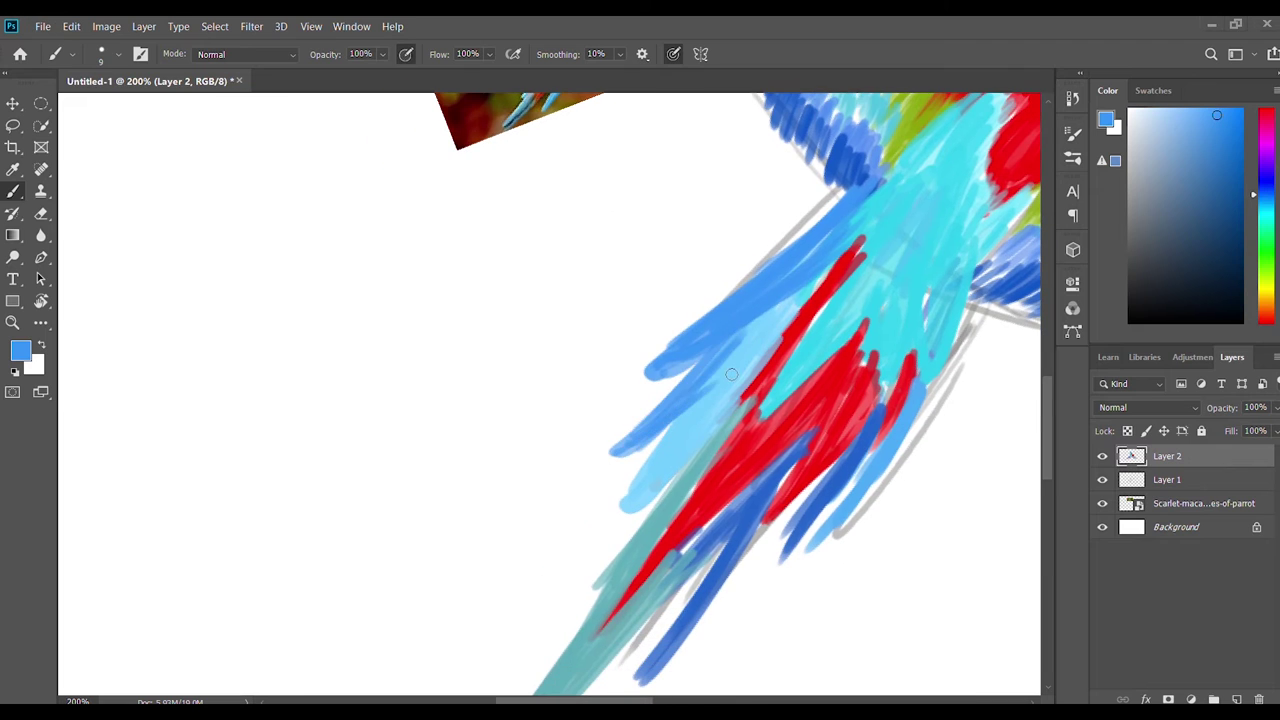
alt+click(672, 426)
drag(672, 426, 664, 455)
Paint darker-blue wing feathers, then add extra green strokes on the wing.
alt+click(760, 520)
mouse_move(695, 495)
mouse_down()
mouse_move(712, 532)
mouse_move(840, 440)
mouse_up()
drag(670, 530, 840, 460)
drag(622, 562, 810, 490)
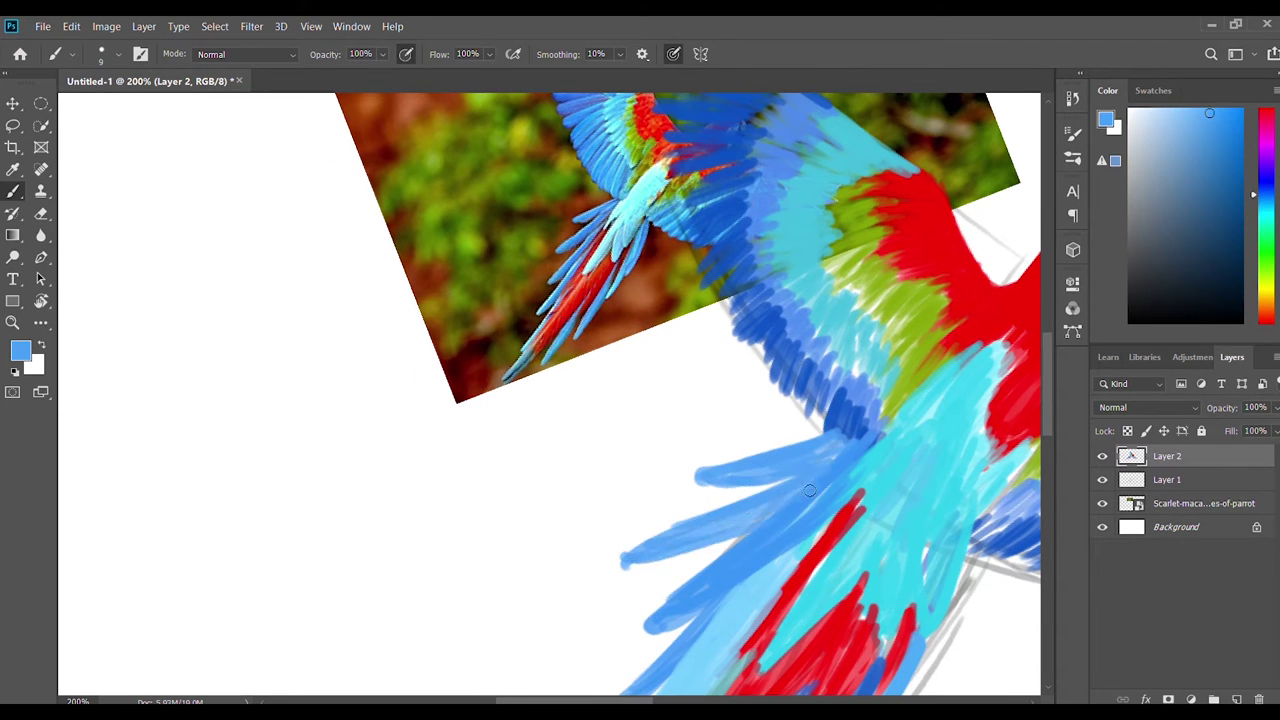
alt+click(850, 430)
drag(830, 440, 870, 385)
mouse_move(869, 268)
mouse_down()
mouse_move(714, 308)
mouse_move(689, 163)
mouse_up()
Add light-blue strokes along the tail's right edge and a short light-cyan stroke.
alt+click(714, 308)
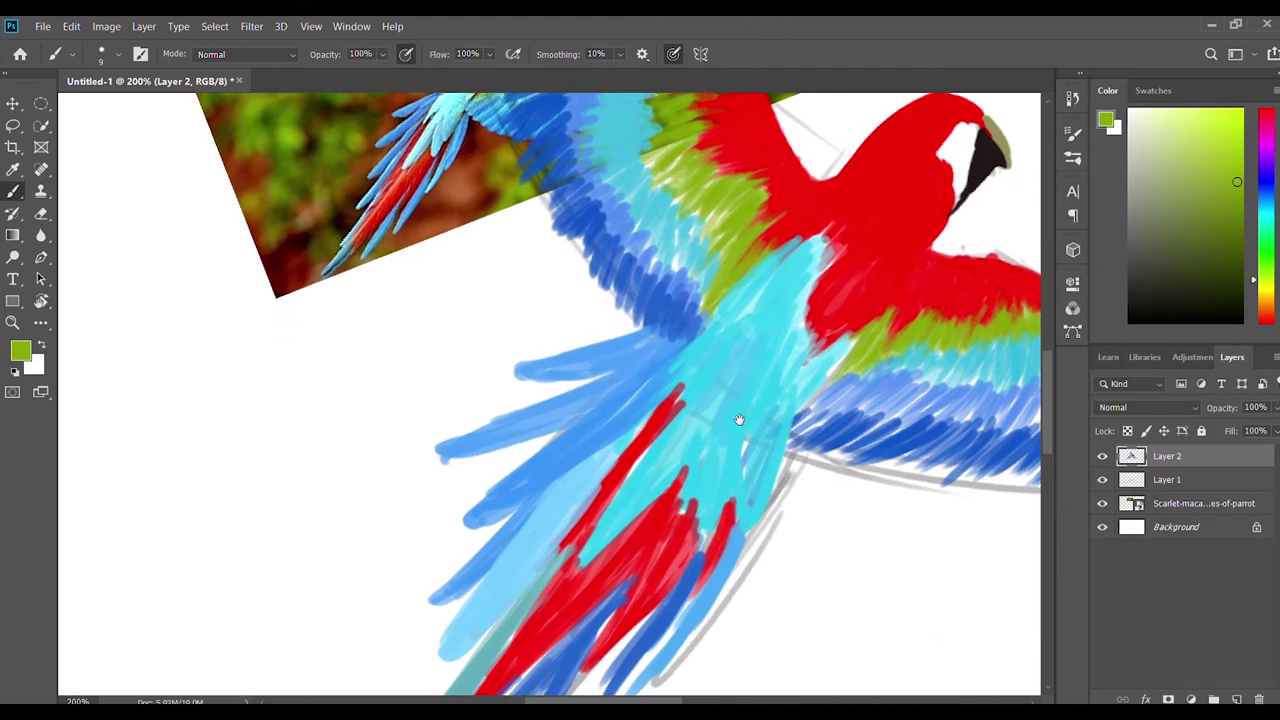
alt+click(737, 423)
drag(790, 450, 735, 600)
mouse_move(750, 510)
mouse_down()
mouse_move(701, 604)
mouse_move(777, 440)
mouse_move(752, 530)
mouse_up()
alt+click(701, 604)
alt+click(745, 460)
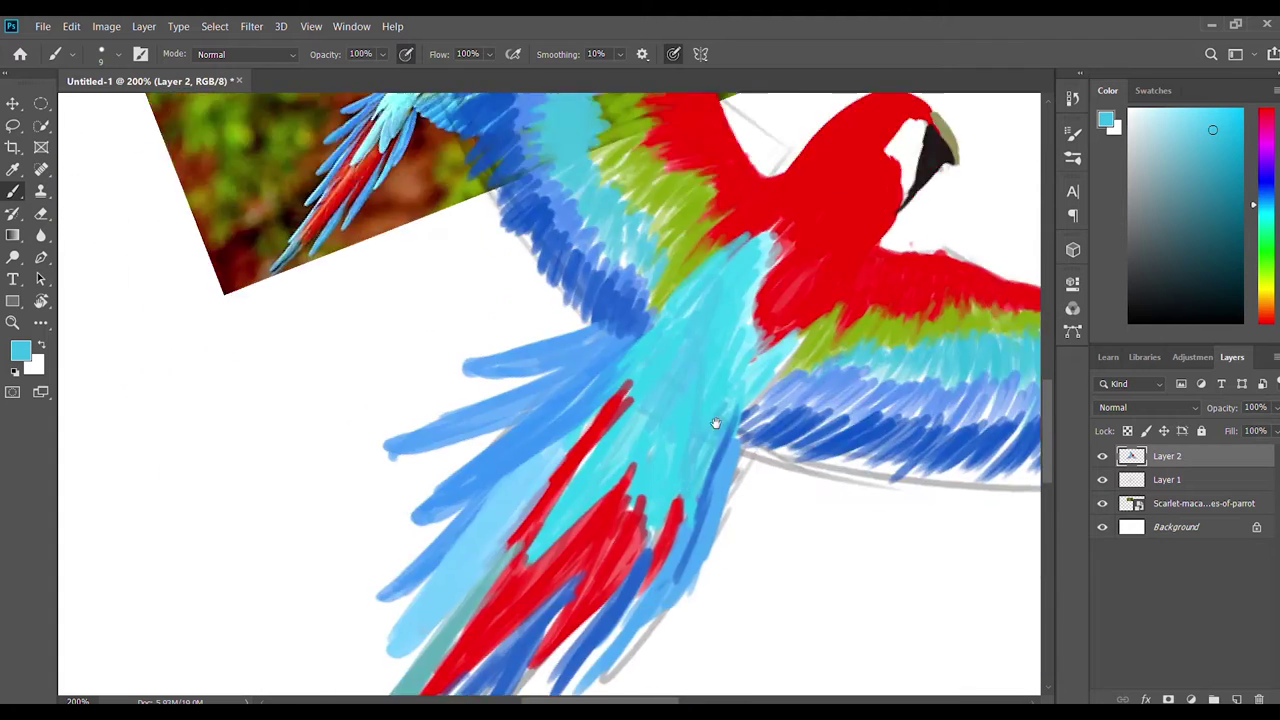
mouse_move(750, 290)
mouse_down()
mouse_move(775, 365)
mouse_move(655, 390)
mouse_up()
Add dark-blue and light-cyan feathers on the right wing, then hide the reference photo.
alt+click(810, 505)
mouse_move(810, 500)
mouse_down()
mouse_move(958, 553)
mouse_move(793, 536)
mouse_up()
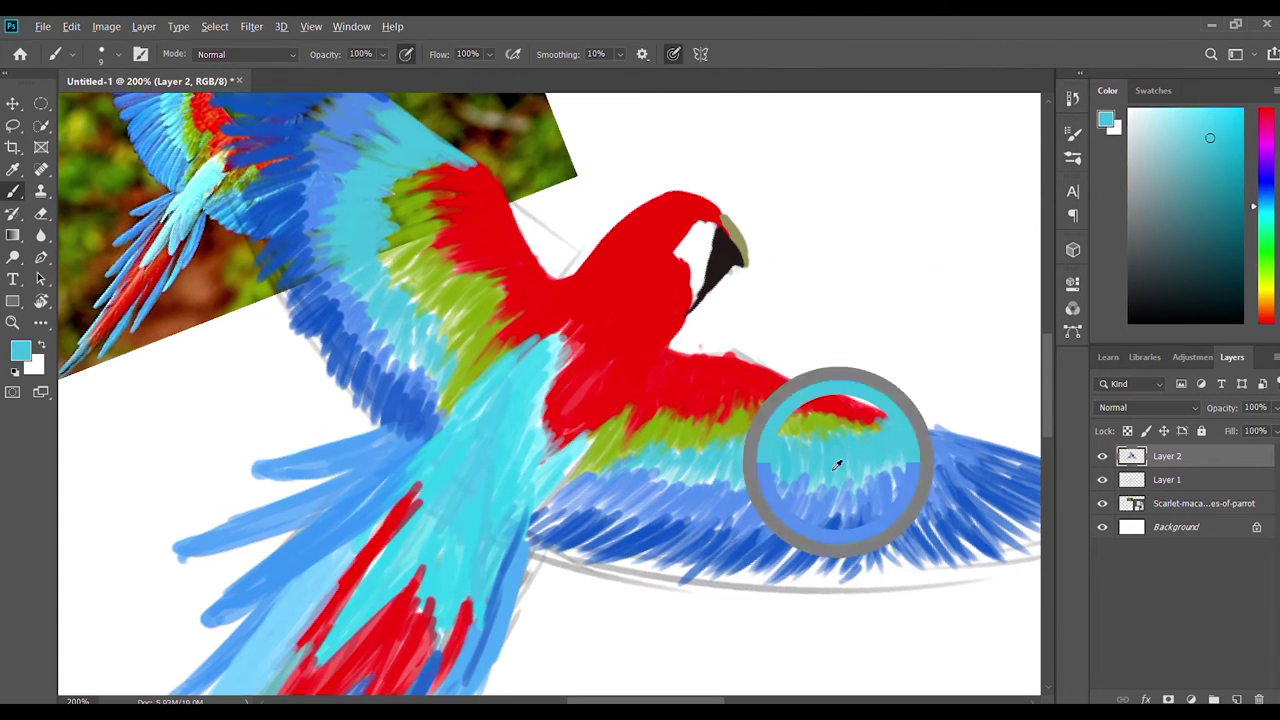
alt+click(837, 457)
mouse_move(711, 495)
mouse_down()
mouse_move(813, 487)
mouse_move(930, 428)
mouse_up()
drag(529, 310, 814, 440)
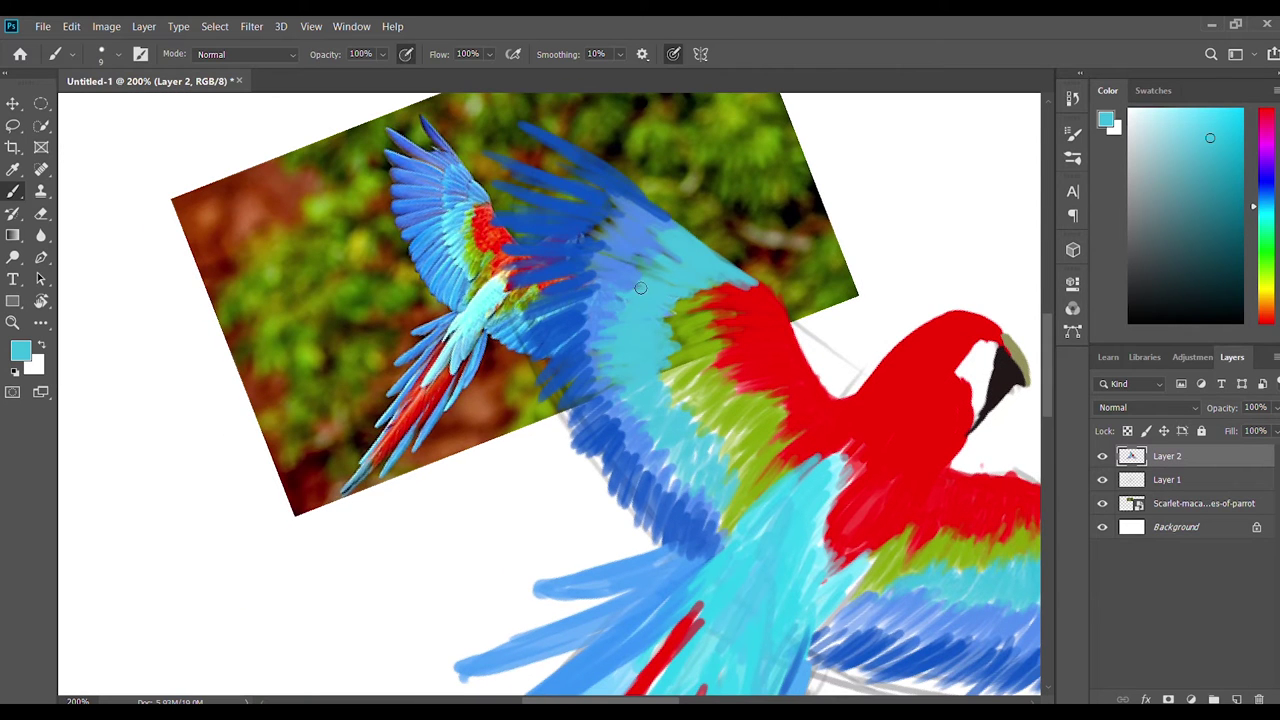
mouse_move(640, 288)
mouse_down()
mouse_move(662, 228)
mouse_move(585, 268)
mouse_move(575, 295)
mouse_up()
alt+click(628, 232)
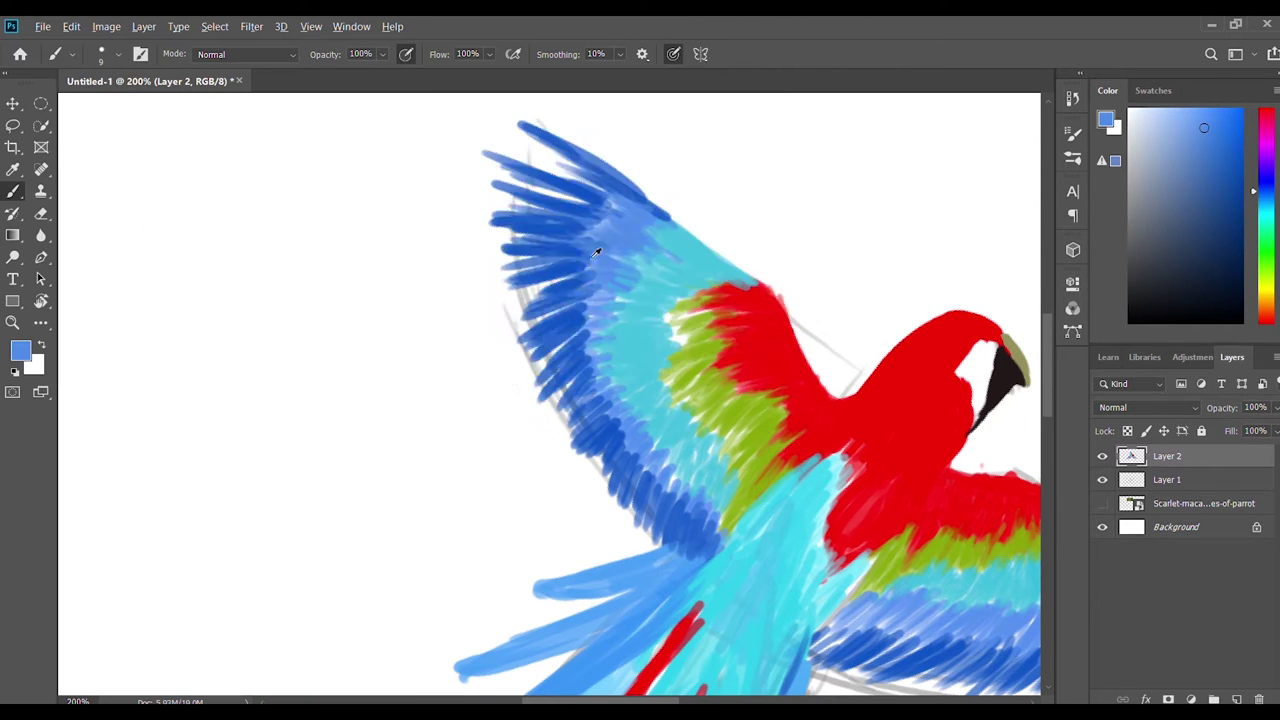
Hide the grey sketch layer and paint red strokes along the wing edges.
click(1102, 479)
drag(595, 252, 525, 259)
alt+click(586, 318)
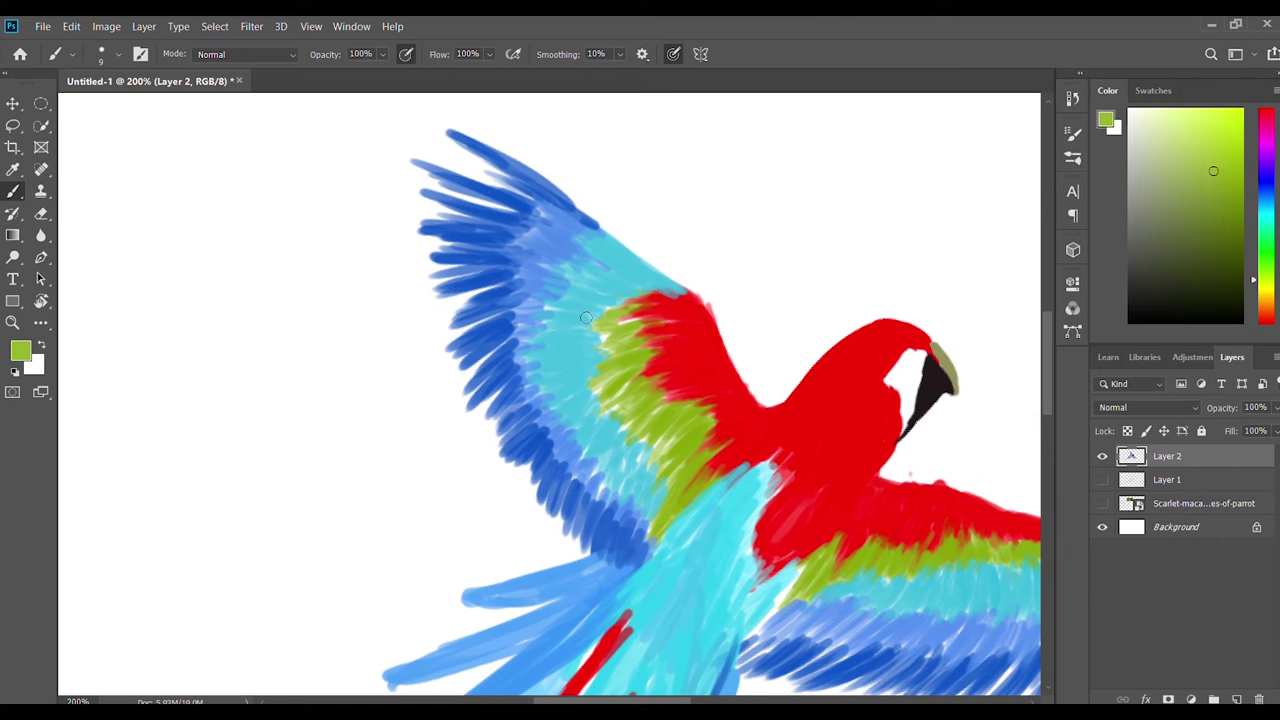
alt+click(701, 331)
drag(694, 282, 640, 298)
drag(790, 365, 710, 280)
mouse_move(810, 398)
mouse_down()
mouse_move(1020, 452)
mouse_move(866, 425)
mouse_move(620, 354)
mouse_up()
Rotate the canvas view back upright and bring the tail into view.
scroll(620, 400, down, 5)
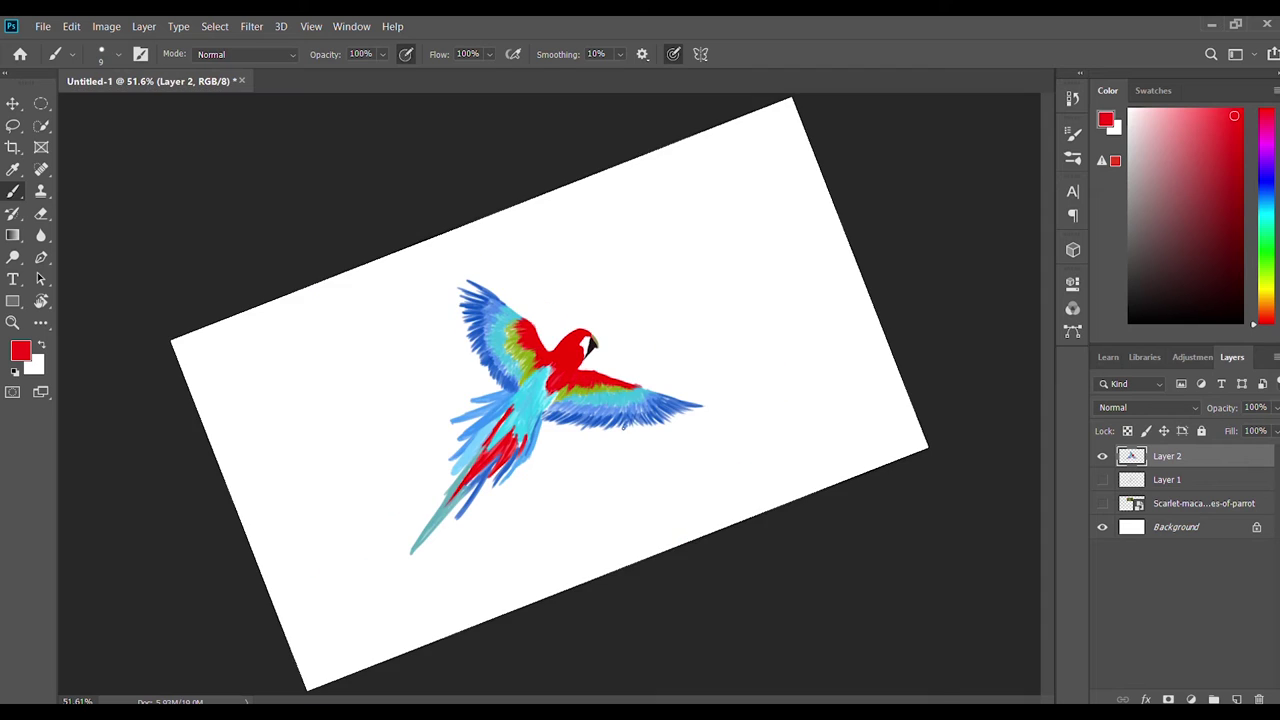
key(r)
drag(622, 425, 846, 374)
scroll(635, 398, up, 5)
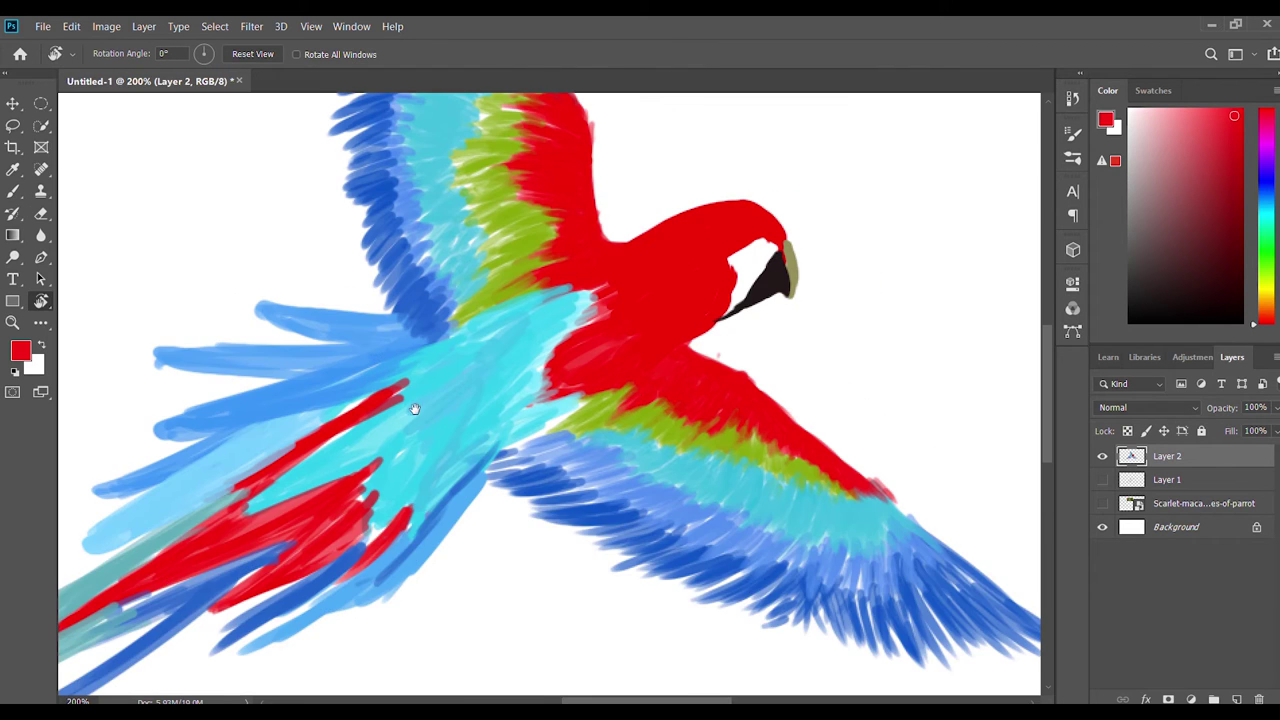
drag(414, 409, 584, 383)
key(b)
Paint cyan strokes over the red tail feathers.
alt+click(455, 452)
mouse_move(405, 490)
mouse_down()
mouse_move(595, 350)
mouse_move(533, 372)
mouse_move(351, 489)
mouse_up()
alt+click(533, 372)
alt+click(515, 390)
mouse_move(555, 375)
mouse_down()
mouse_move(500, 400)
mouse_move(430, 405)
mouse_up()
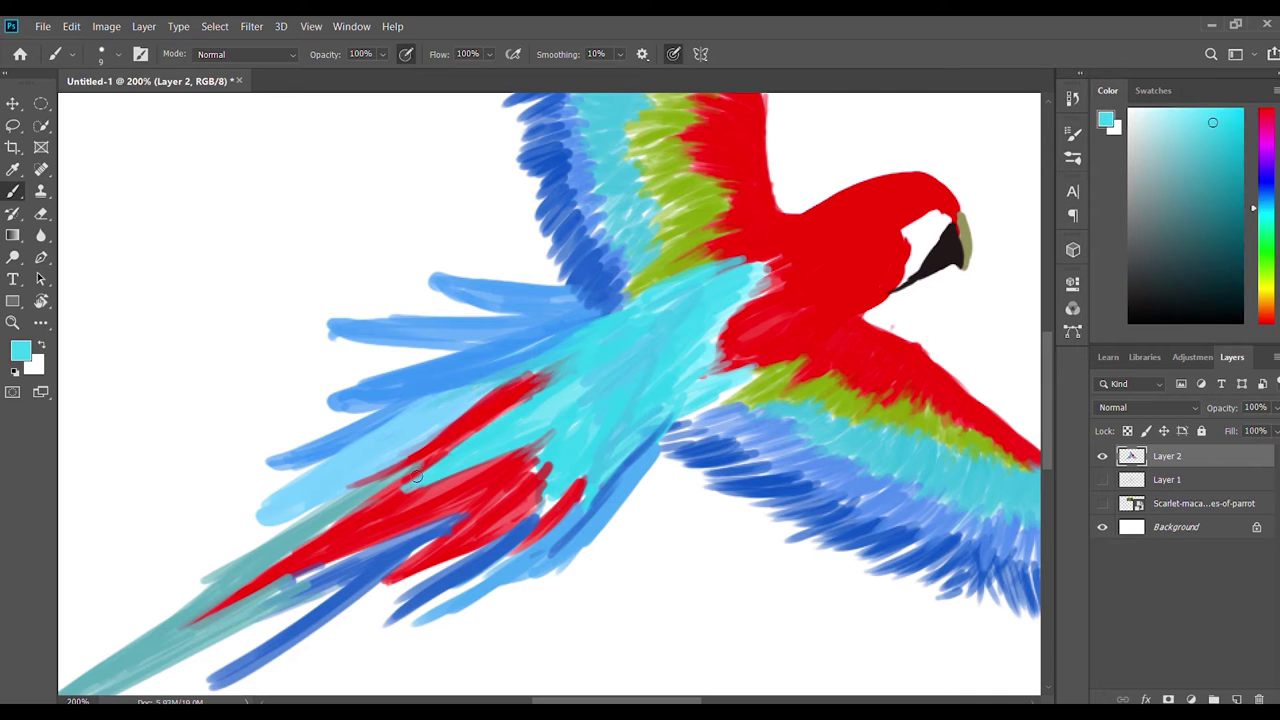
drag(425, 470, 360, 505)
drag(535, 440, 560, 545)
alt+click(450, 540)
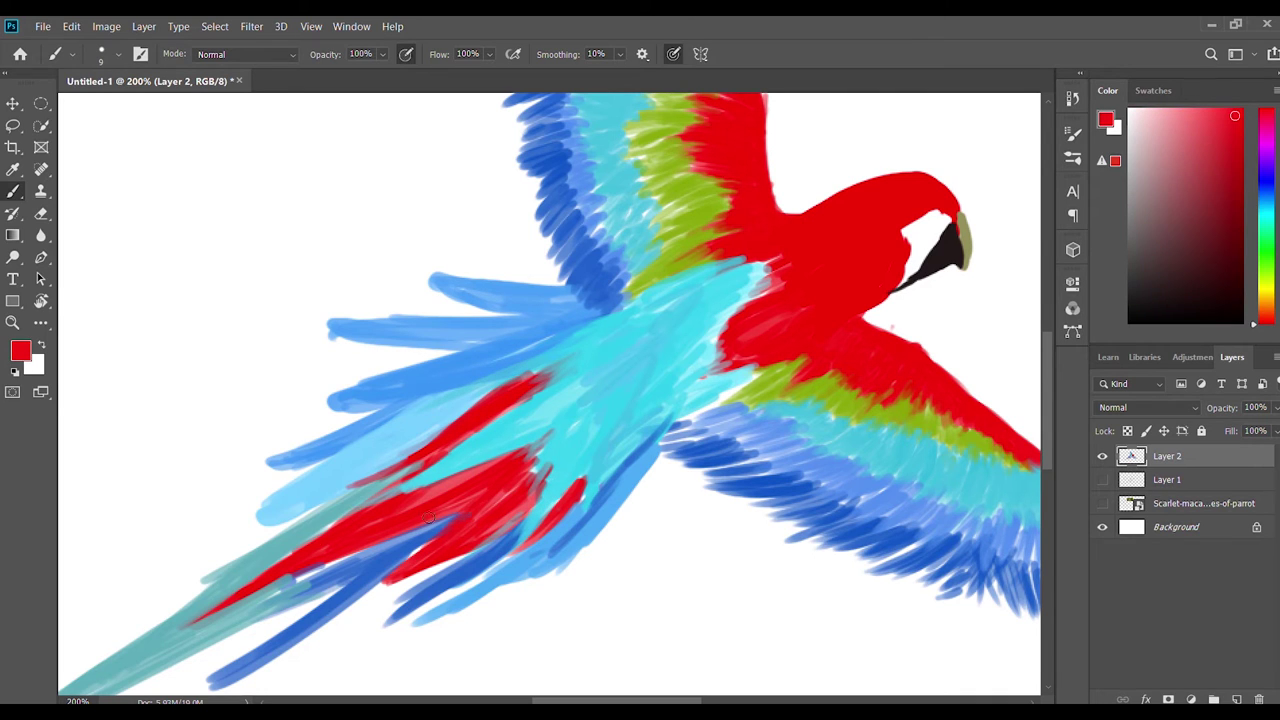
Add faint near-white streaks near the wing joint and extend the teal stroke to the tail tip.
alt+click(463, 395)
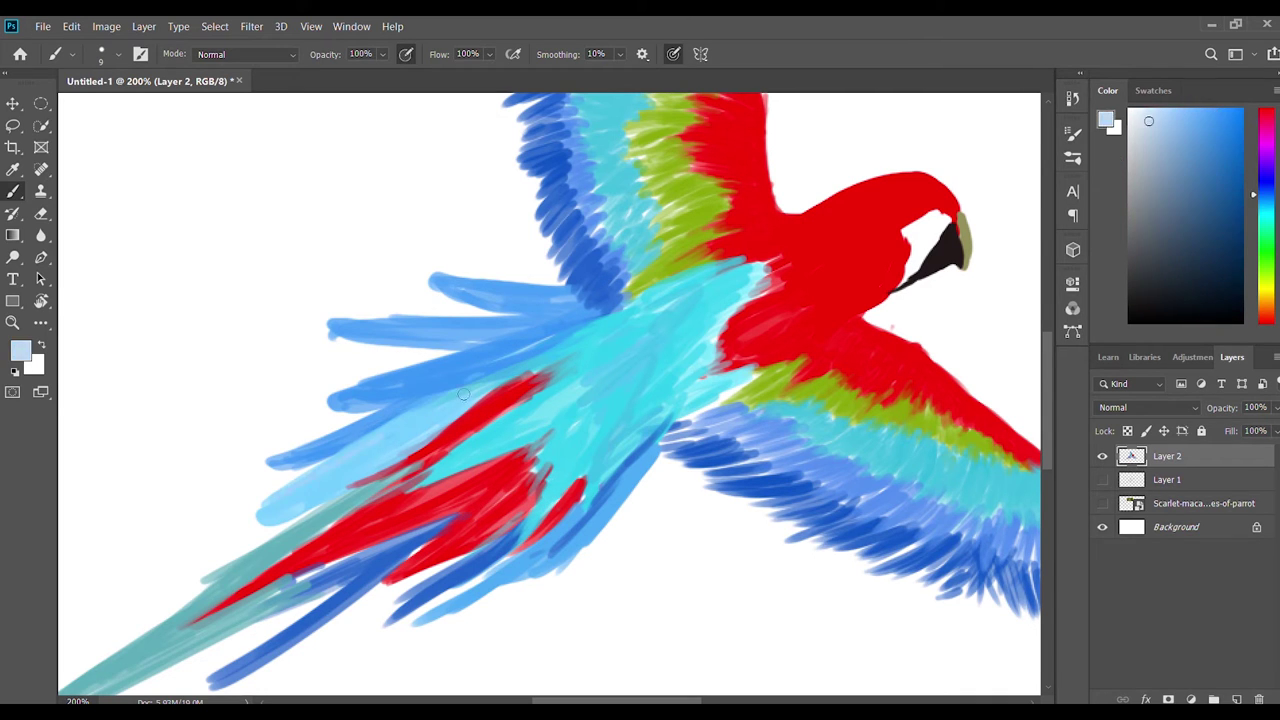
alt+click(718, 280)
drag(756, 276, 660, 303)
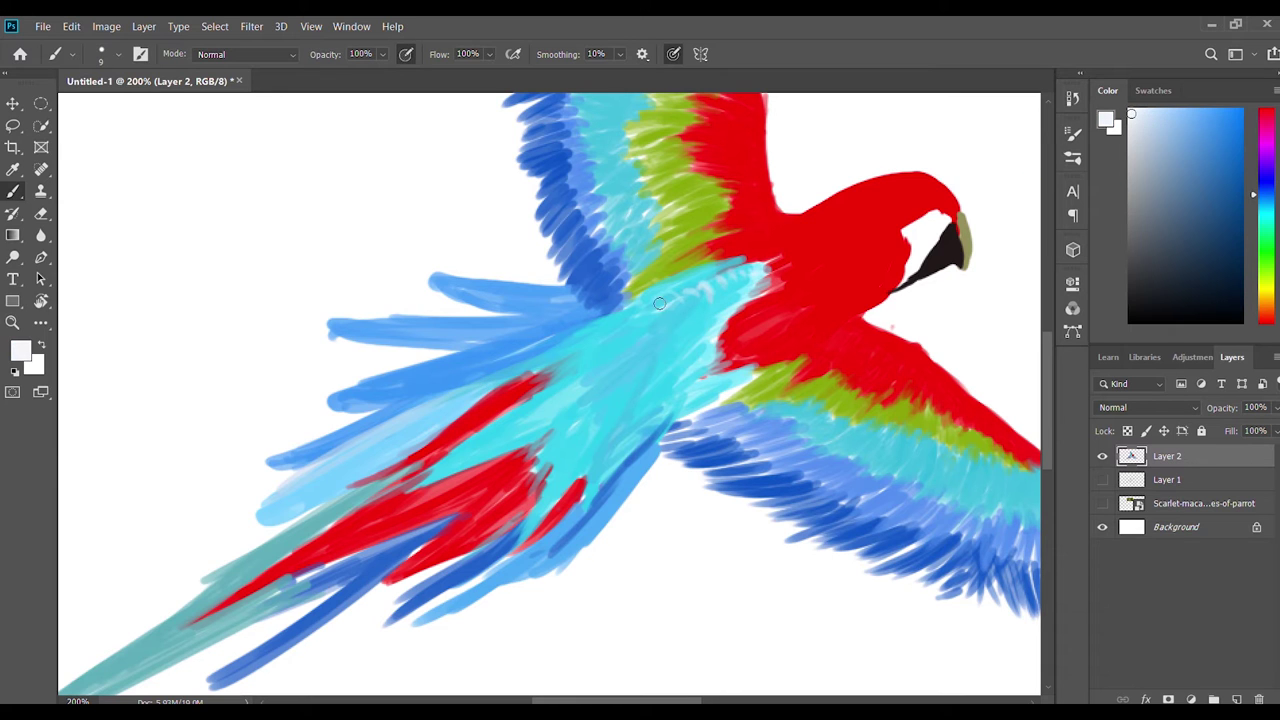
alt+click(745, 383)
drag(284, 614, 514, 414)
alt+click(314, 500)
mouse_move(314, 500)
mouse_down()
mouse_move(192, 556)
mouse_move(306, 529)
mouse_move(389, 474)
mouse_move(357, 500)
mouse_up()
Erase the teal tail to a sharp taper, then smudge the red tail strokes into the cyan.
key(e)
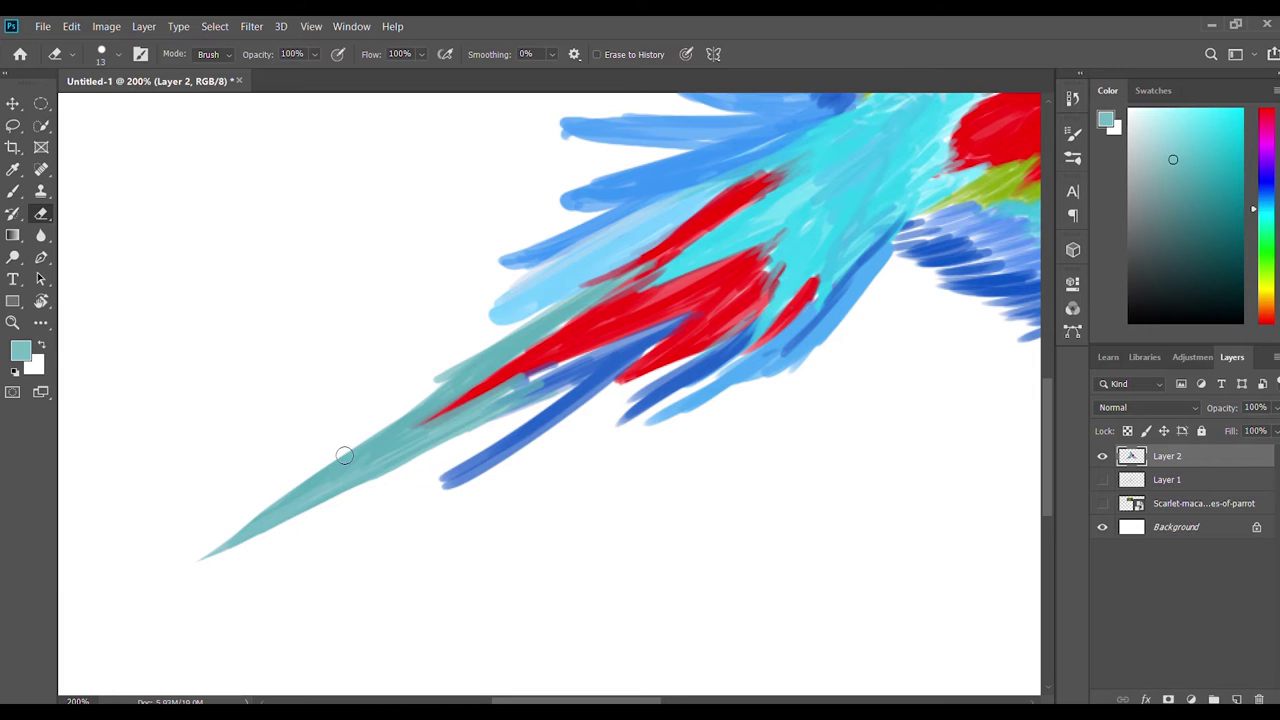
drag(344, 455, 205, 555)
click(41, 236)
click(90, 284)
drag(430, 410, 600, 350)
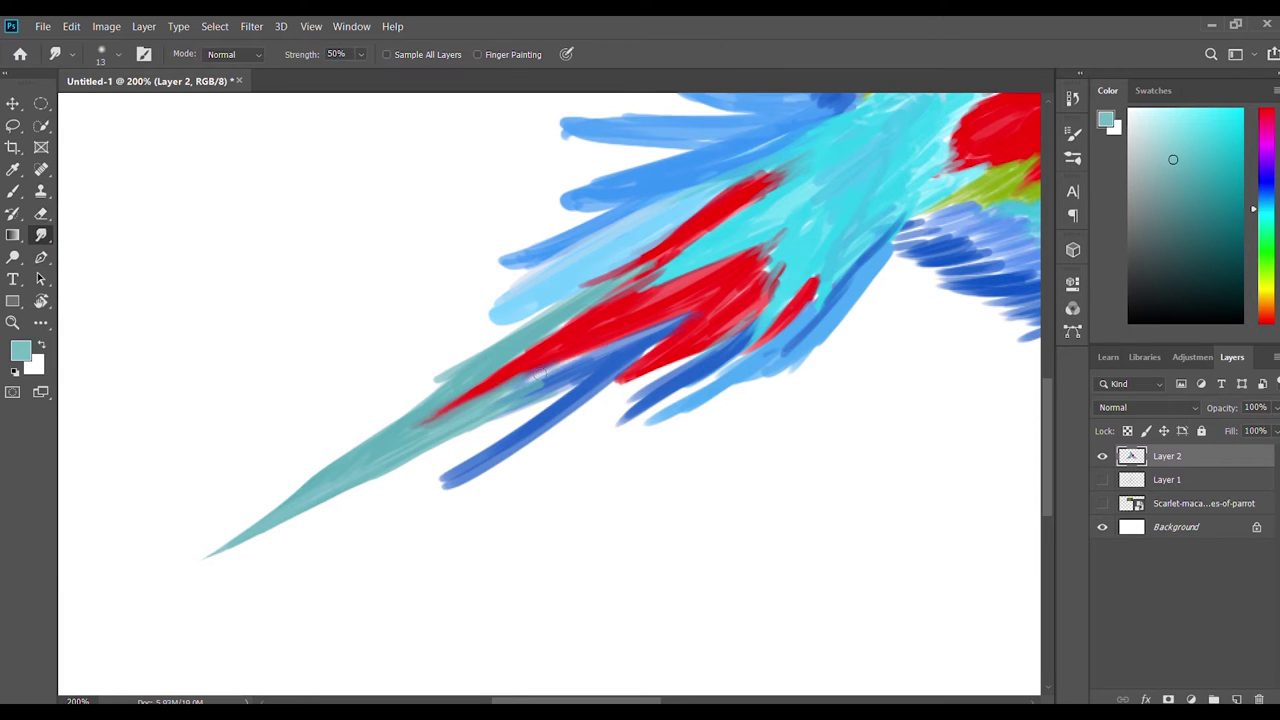
drag(600, 300, 780, 175)
mouse_move(780, 290)
mouse_down()
mouse_move(700, 362)
mouse_move(754, 423)
mouse_move(420, 531)
mouse_move(371, 480)
mouse_move(164, 530)
mouse_up()
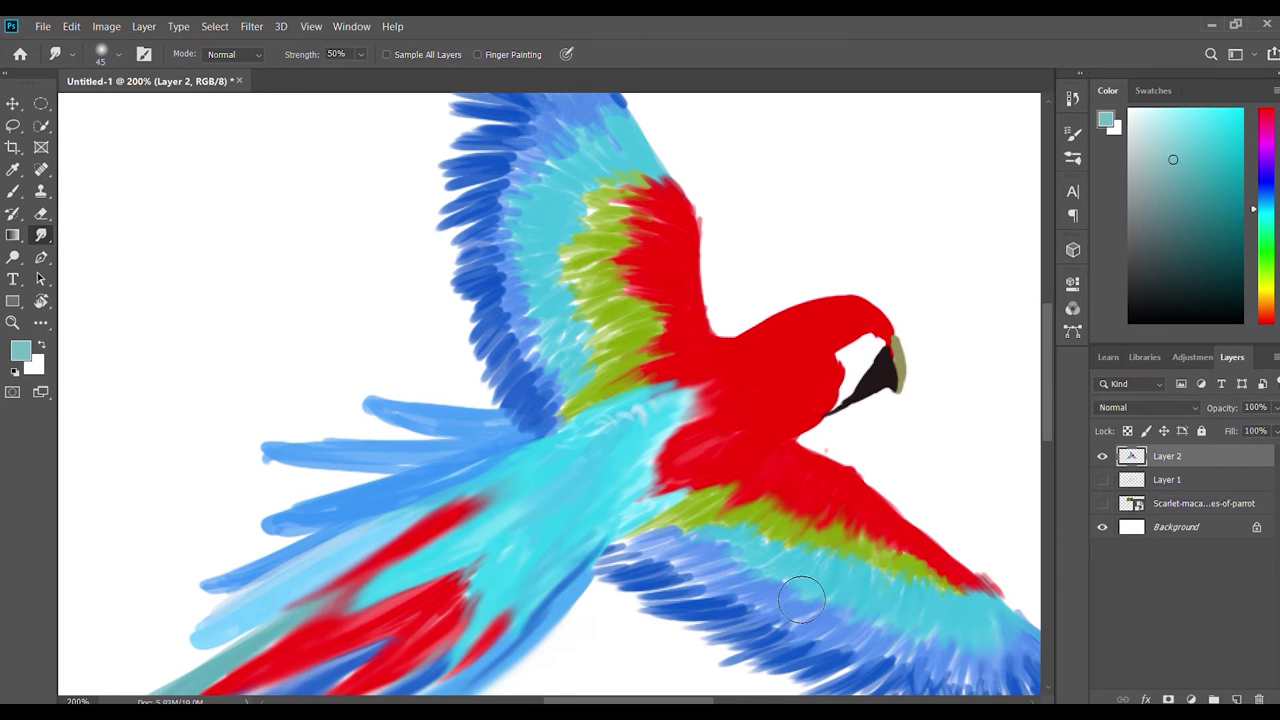
Smudge the top of the blue upper wing and soften the red shoulder edge.
drag(690, 560, 608, 467)
drag(605, 289, 709, 514)
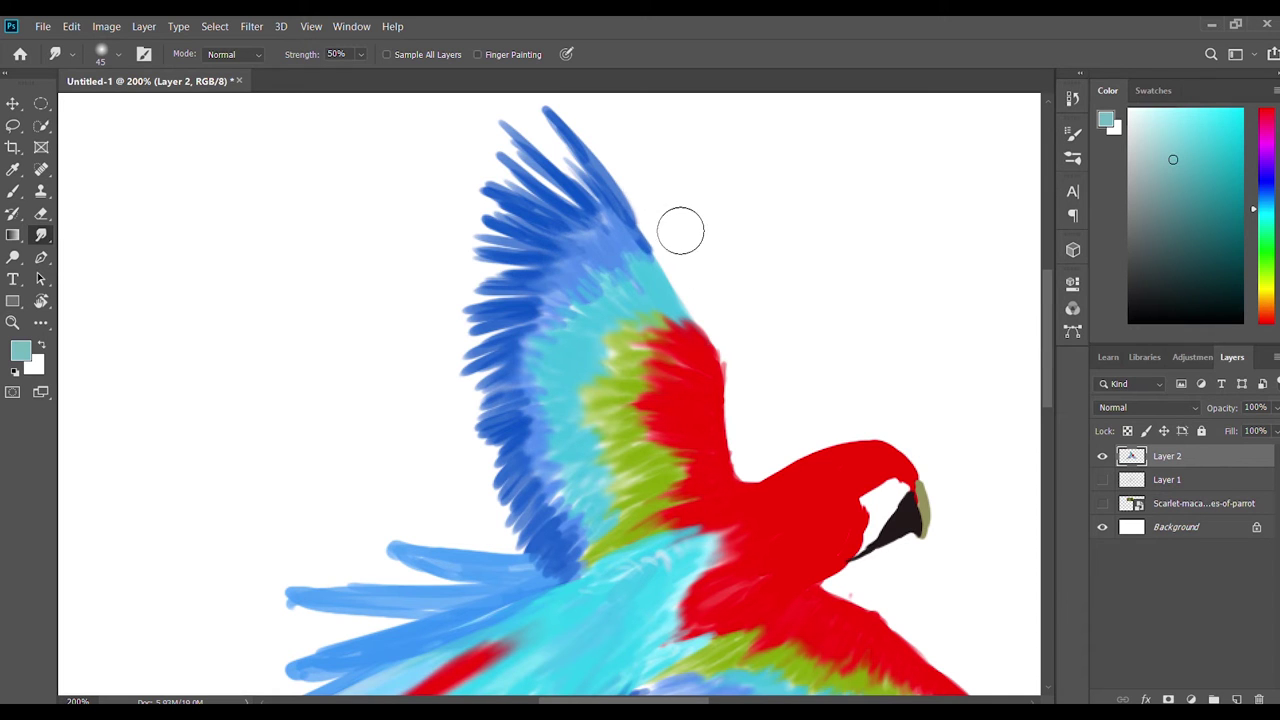
drag(680, 226, 571, 114)
drag(763, 380, 759, 390)
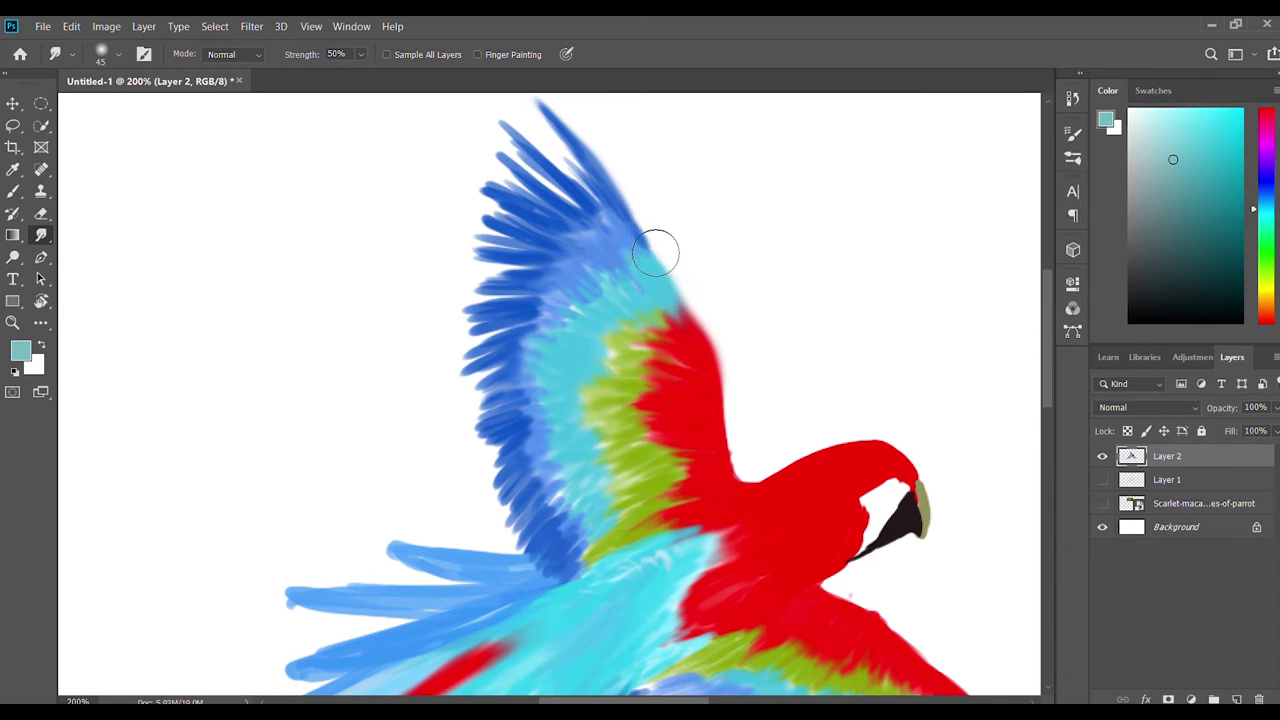
scroll(657, 251, down, 5)
scroll(689, 354, right, 5)
key(e)
scroll(650, 380, up, 5)
scroll(620, 360, left, 3)
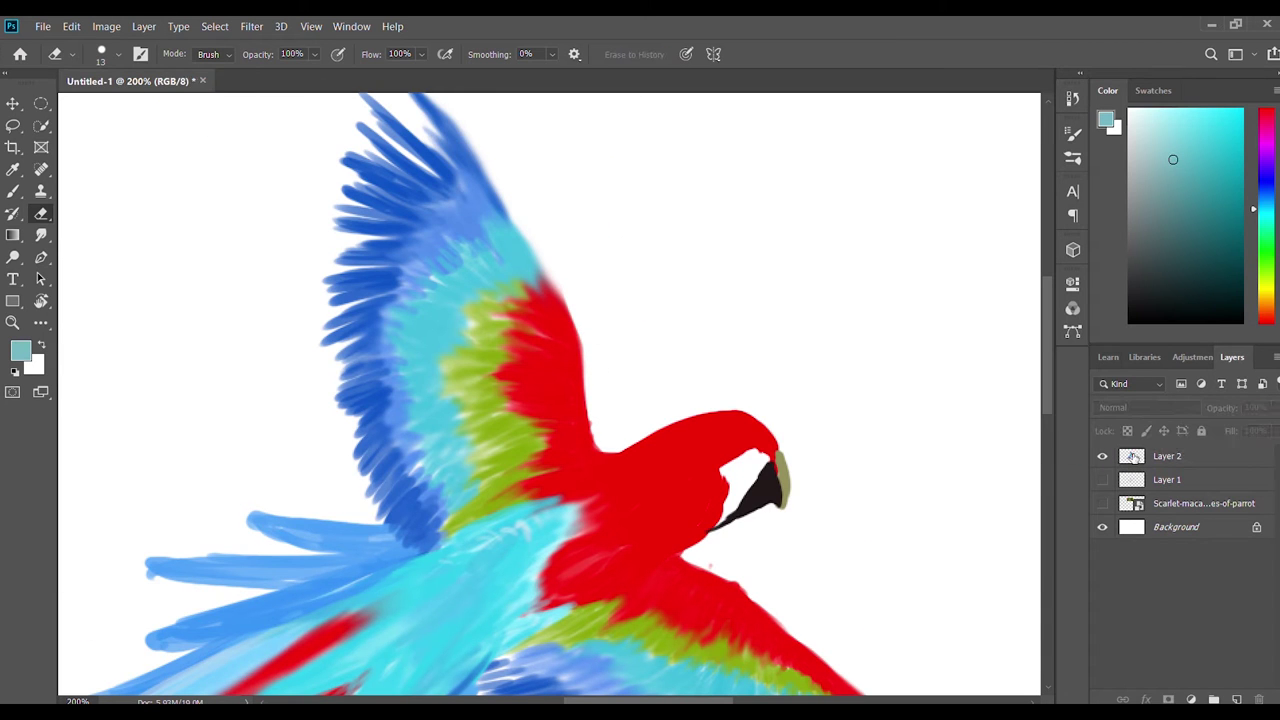
On Layer 2, soften the upper wing's lower edge and rotate the parrot upright.
click(1133, 457)
mouse_move(583, 200)
mouse_down()
mouse_move(643, 434)
mouse_move(877, 311)
mouse_up()
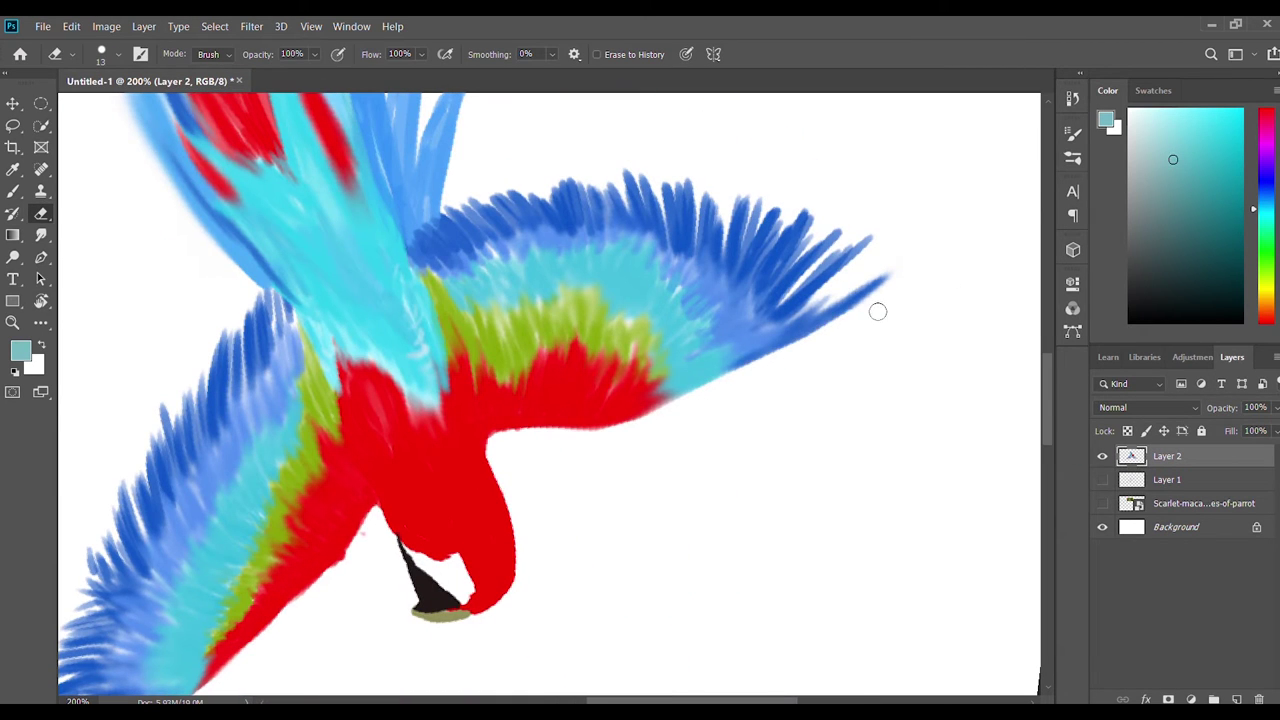
mouse_move(801, 376)
mouse_down()
mouse_move(696, 421)
mouse_move(670, 389)
mouse_up()
key(b)
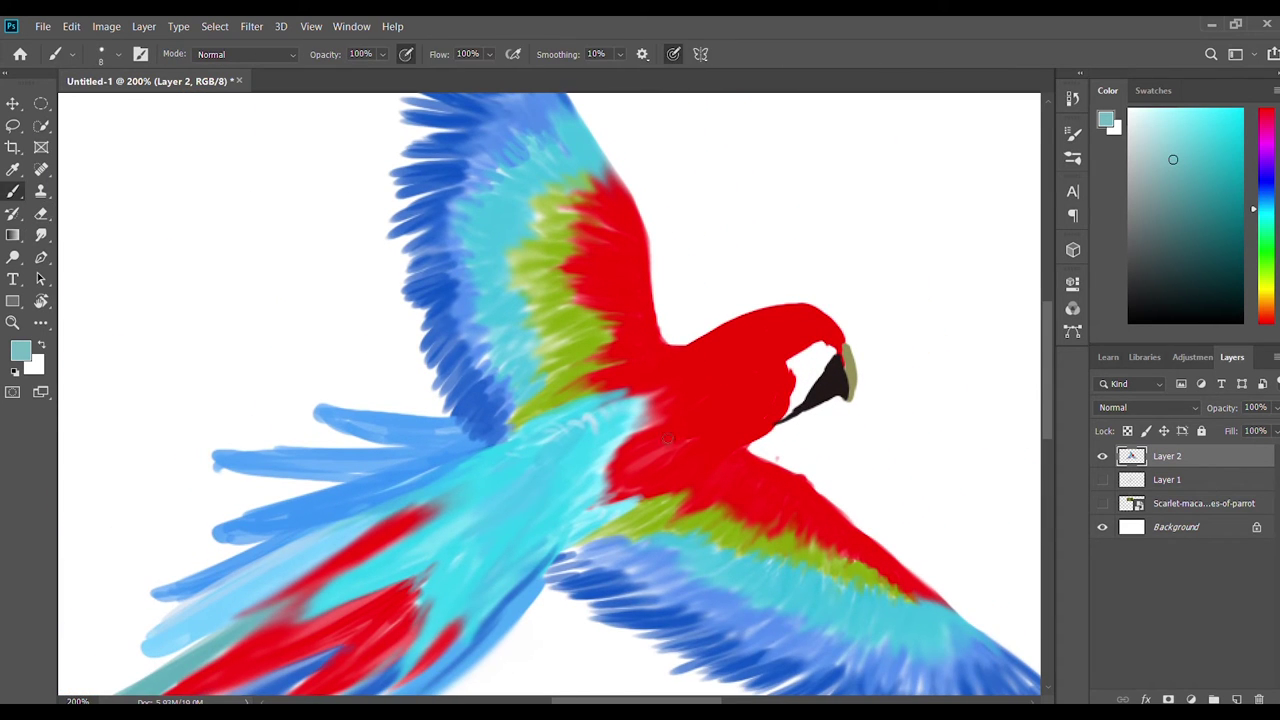
alt+click(497, 395)
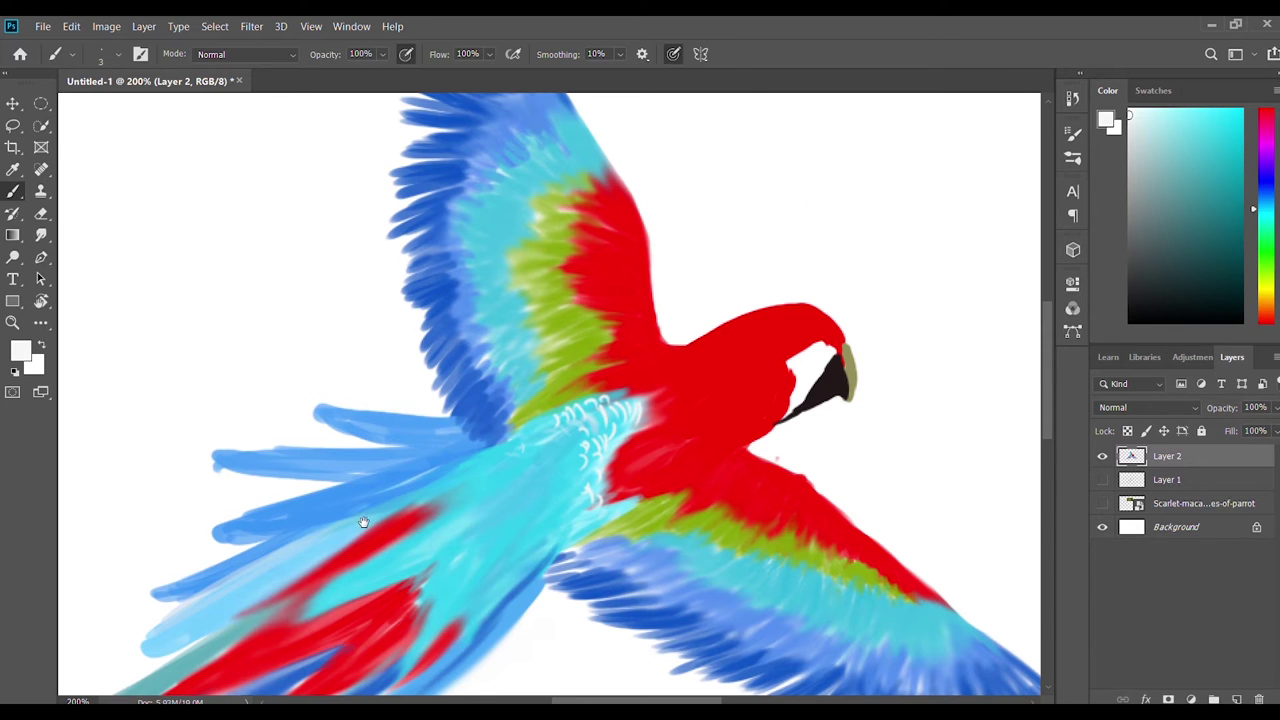
drag(363, 522, 513, 438)
Paint thin bright-yellow feather shafts across the red tail feathers.
click(1233, 127)
drag(438, 500, 574, 430)
drag(500, 470, 630, 376)
drag(430, 525, 650, 420)
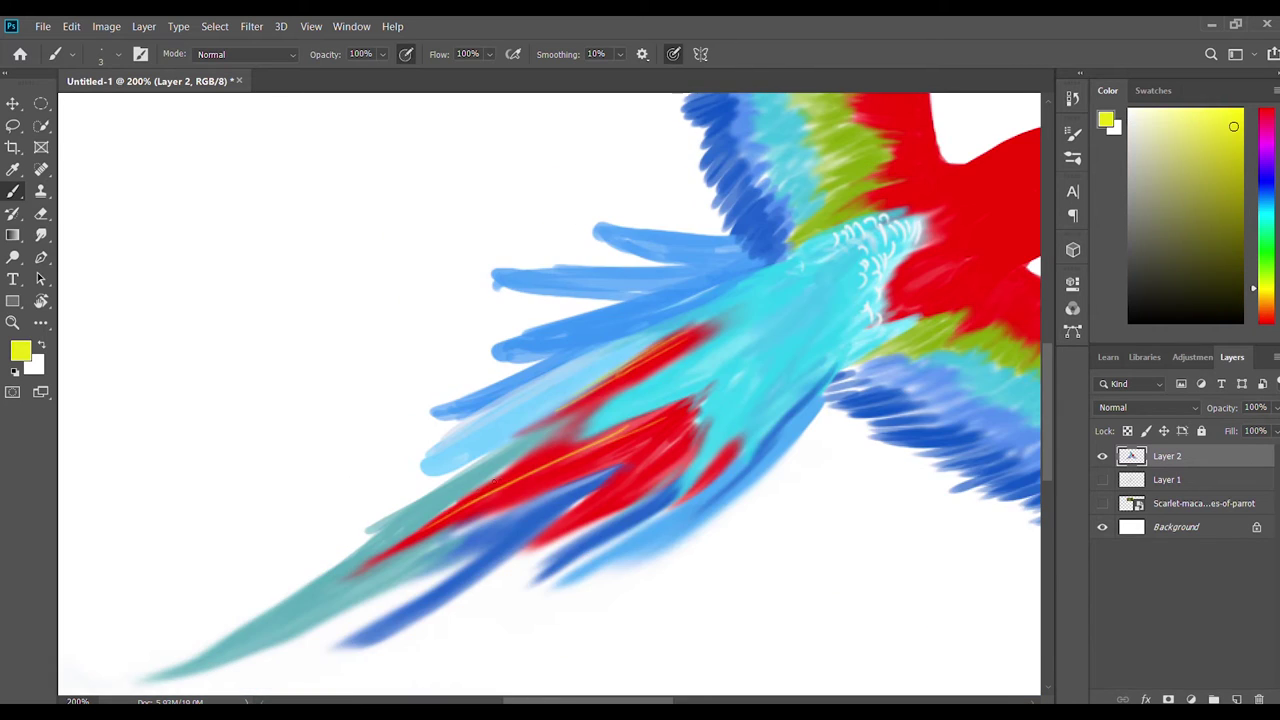
mouse_move(560, 530)
mouse_down()
mouse_move(670, 430)
mouse_move(557, 533)
mouse_up()
Paint thin dark-blue diagonal feather lines across the cyan tail feathers.
alt+click(690, 480)
drag(745, 360, 641, 449)
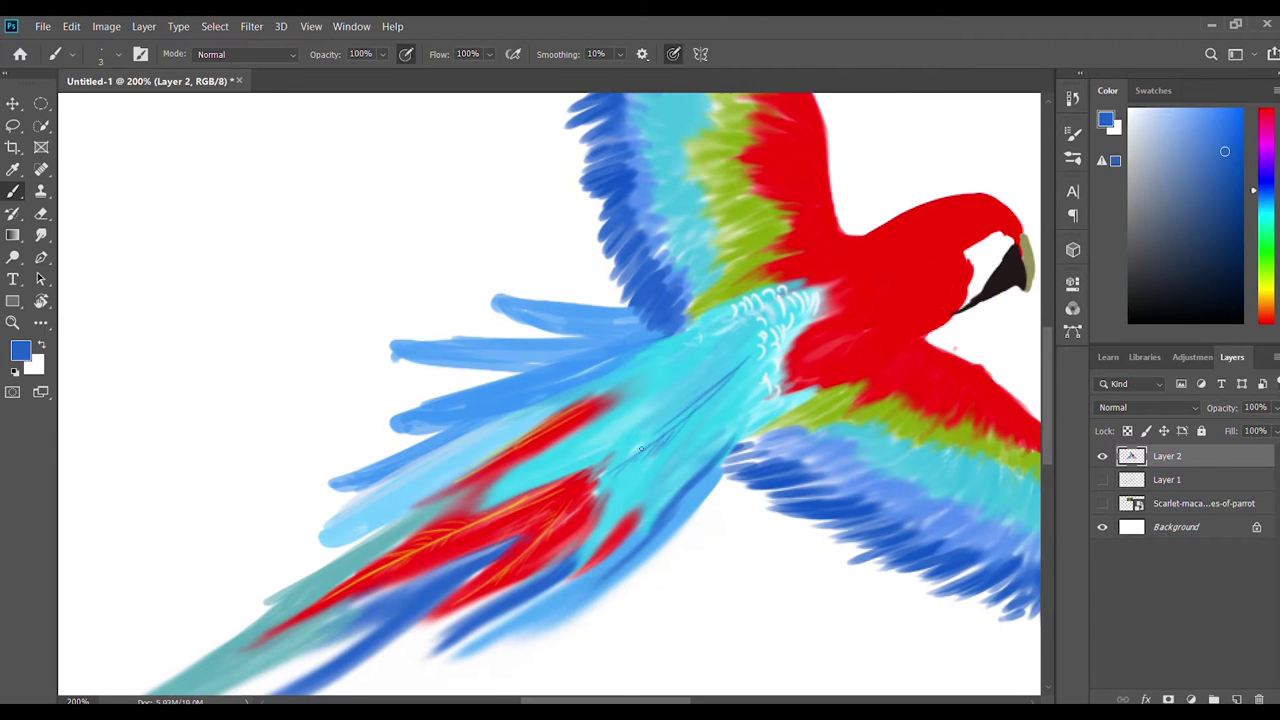
drag(722, 390, 617, 496)
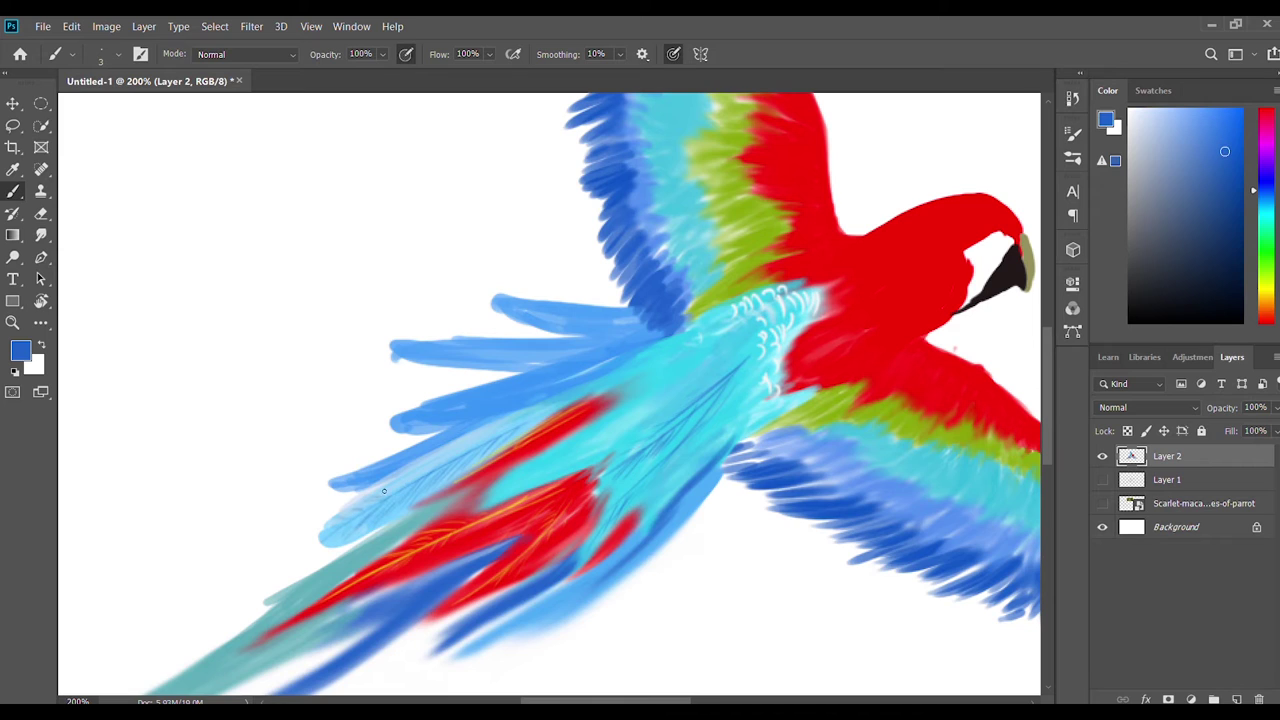
drag(538, 410, 512, 428)
drag(586, 440, 543, 466)
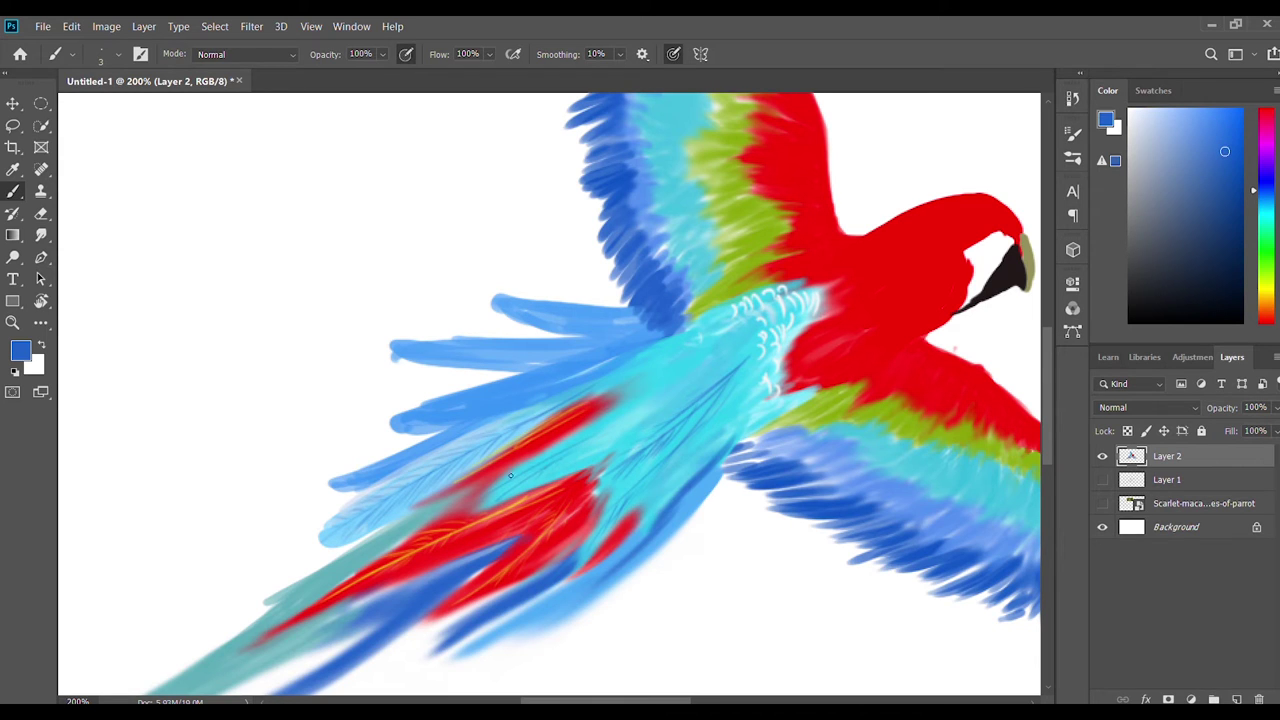
With light cyan and the tail rotated vertical, paint faint lines along both tail feathers.
alt+click(471, 434)
alt+click(500, 410)
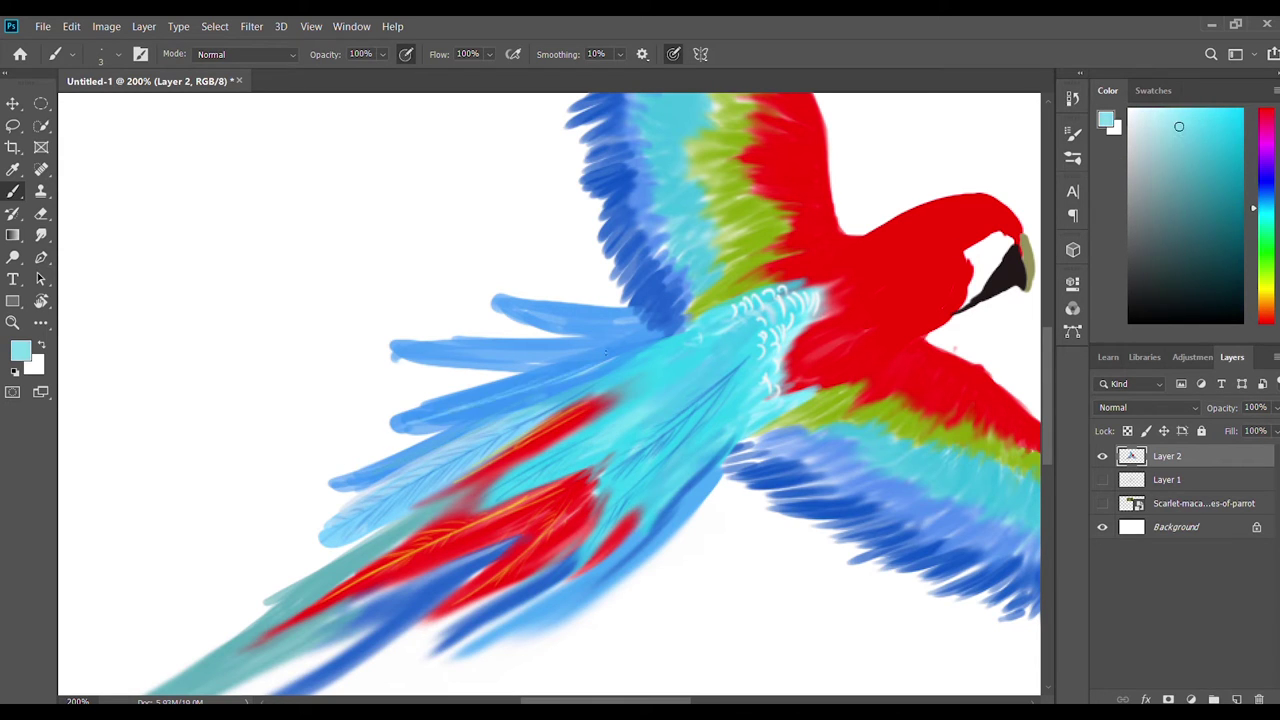
key(r)
drag(608, 349, 430, 500)
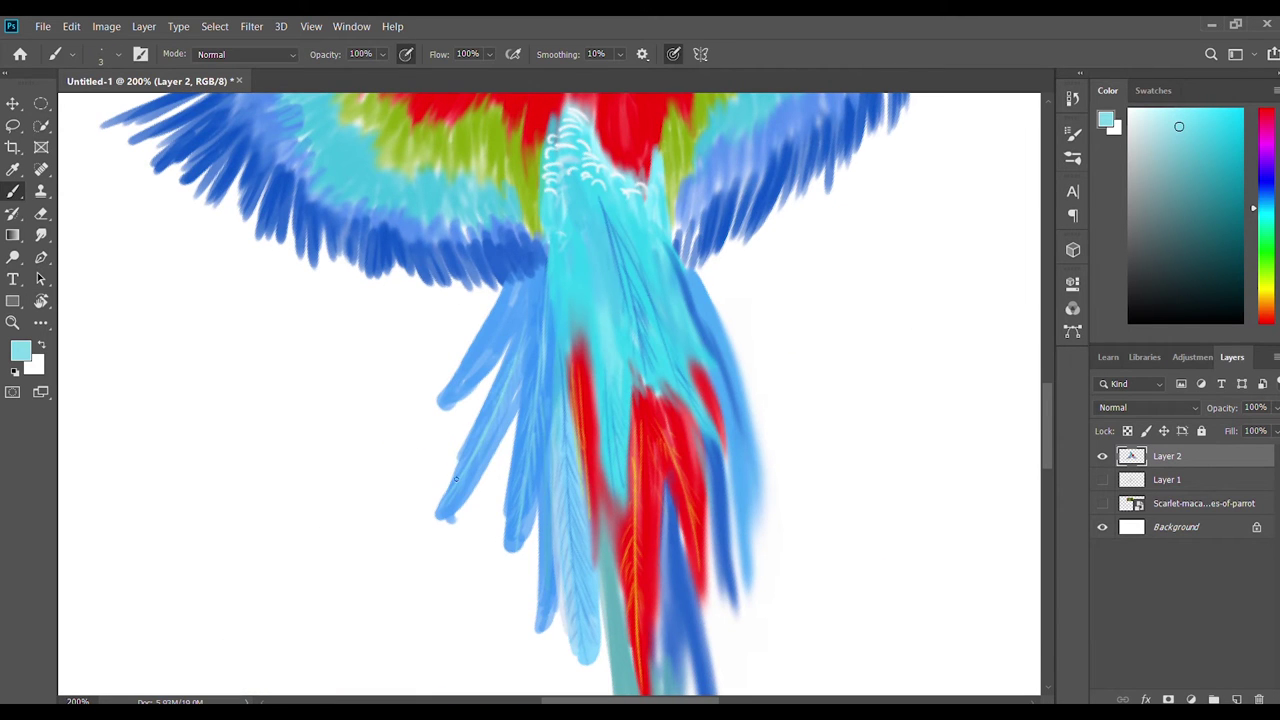
drag(525, 280, 455, 392)
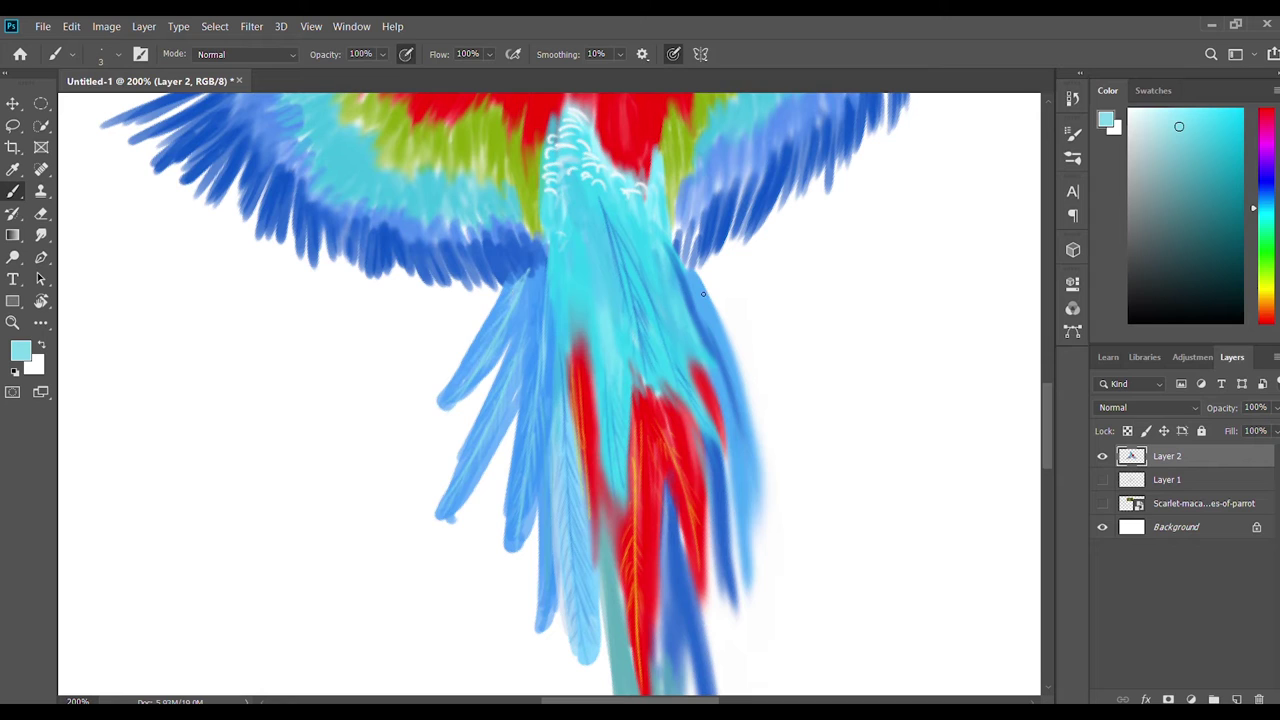
drag(703, 294, 722, 510)
Toward the tail tip, paint thin blue and pale-blue highlight lines along the teal feathers.
mouse_move(740, 429)
mouse_down()
mouse_move(704, 350)
mouse_move(686, 517)
mouse_move(592, 250)
mouse_up()
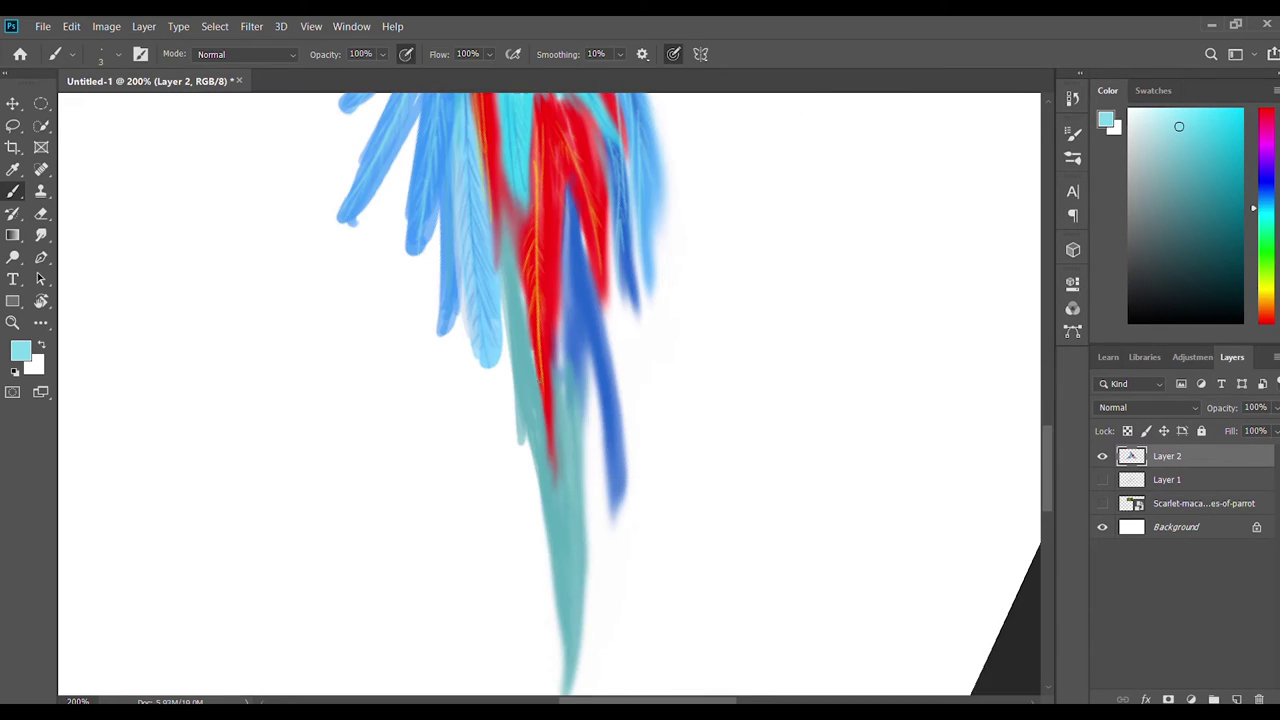
alt+click(610, 409)
drag(610, 409, 593, 249)
drag(541, 322, 552, 484)
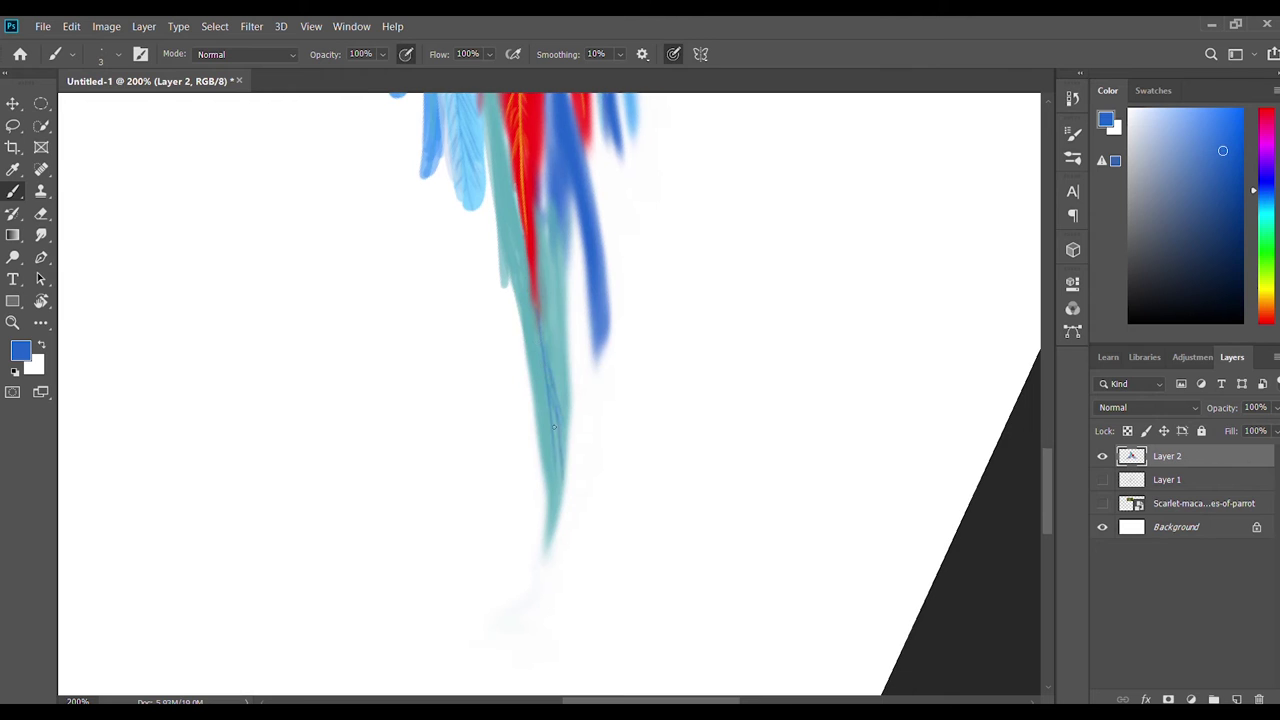
scroll(544, 413, up, 3)
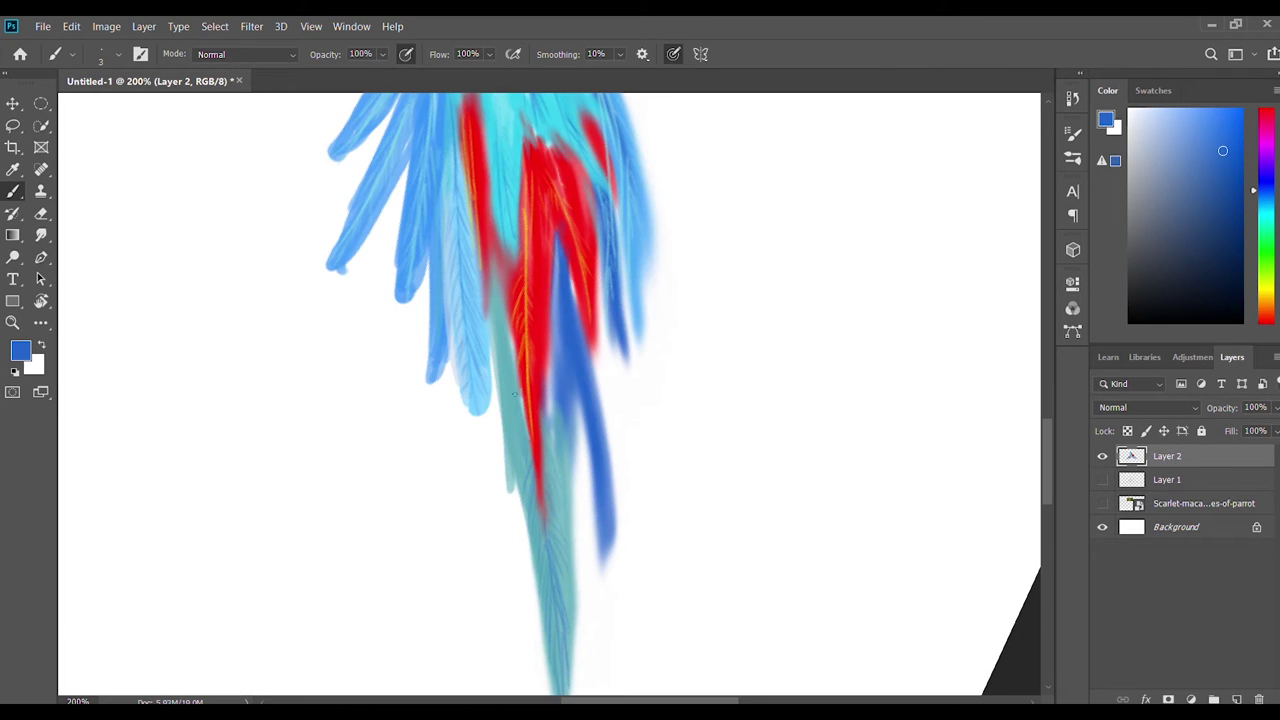
click(1149, 120)
drag(503, 355, 537, 530)
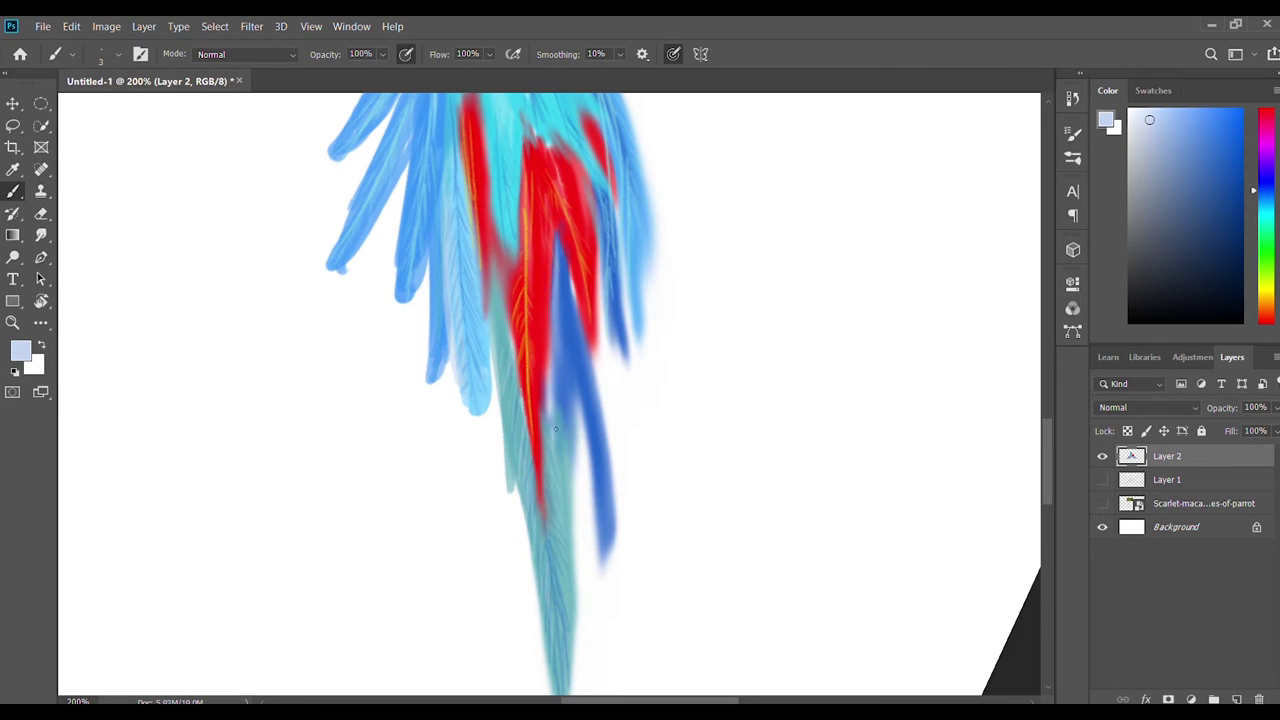
drag(557, 262, 592, 474)
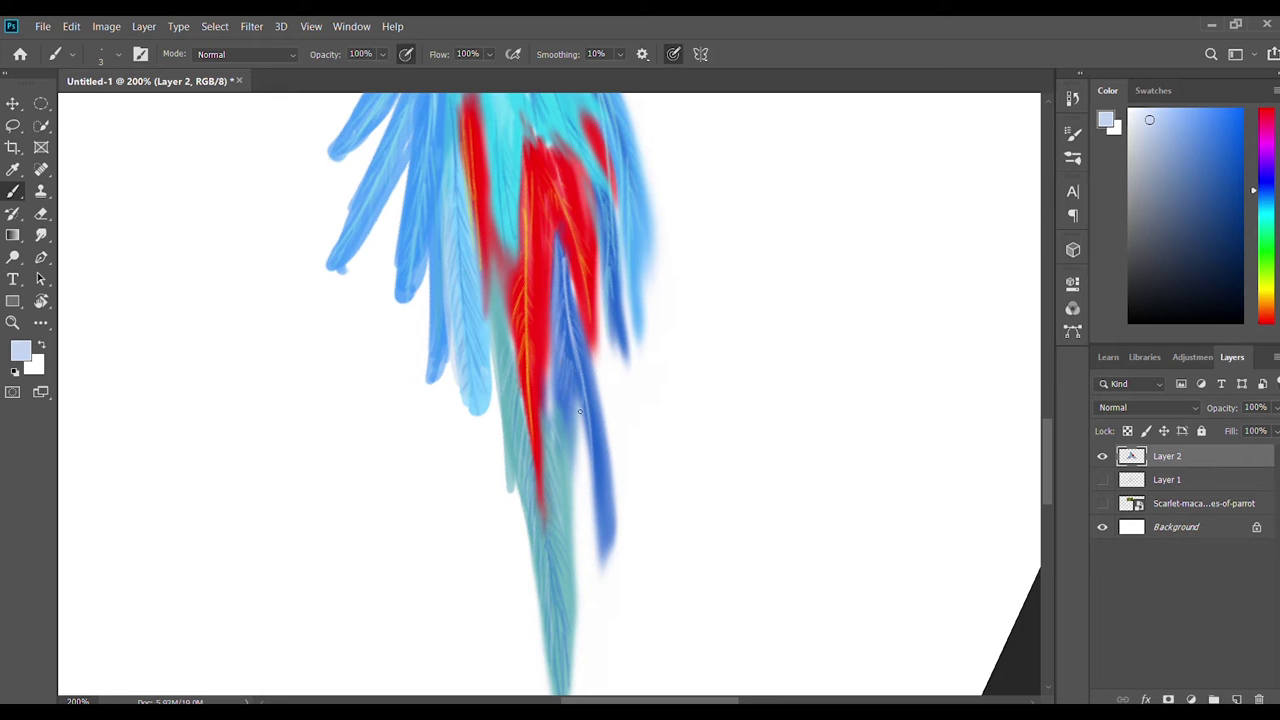
Sample medium blue and pale blue, then switch the paint colour to yellow-green.
scroll(601, 464, up, 5)
alt+click(561, 347)
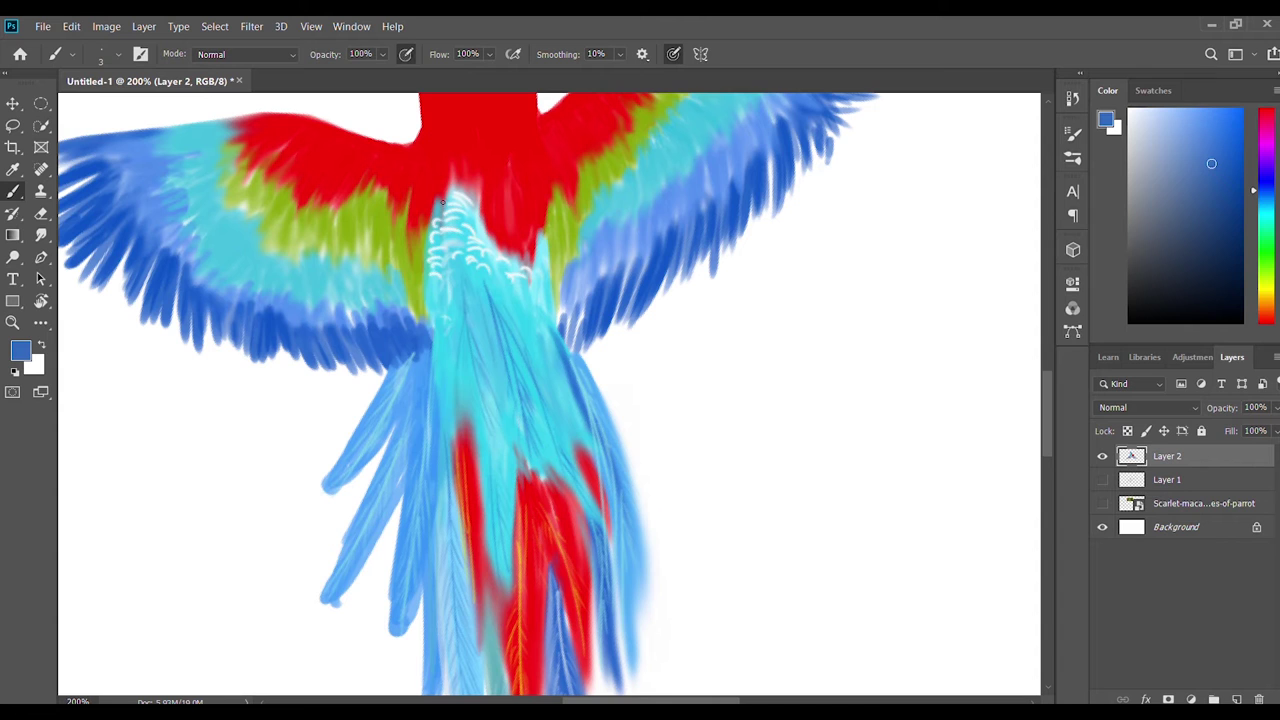
scroll(434, 327, up, 1)
scroll(470, 390, right, 2)
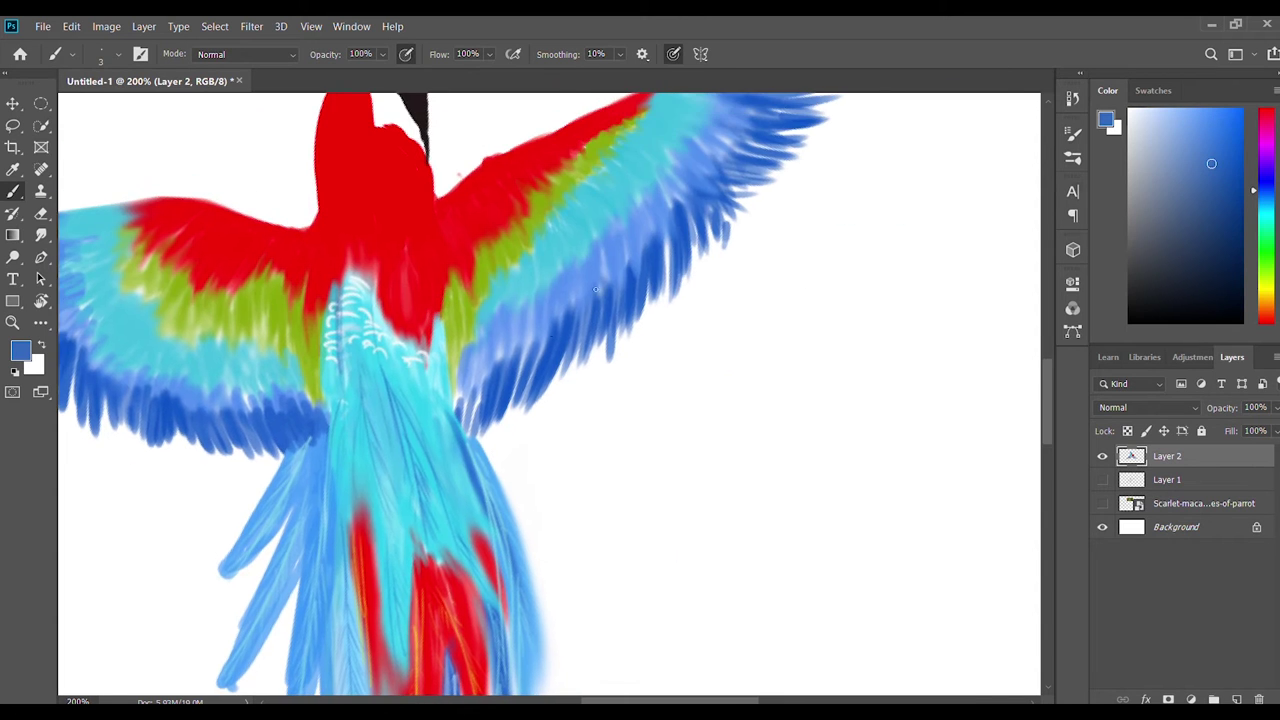
alt+click(482, 421)
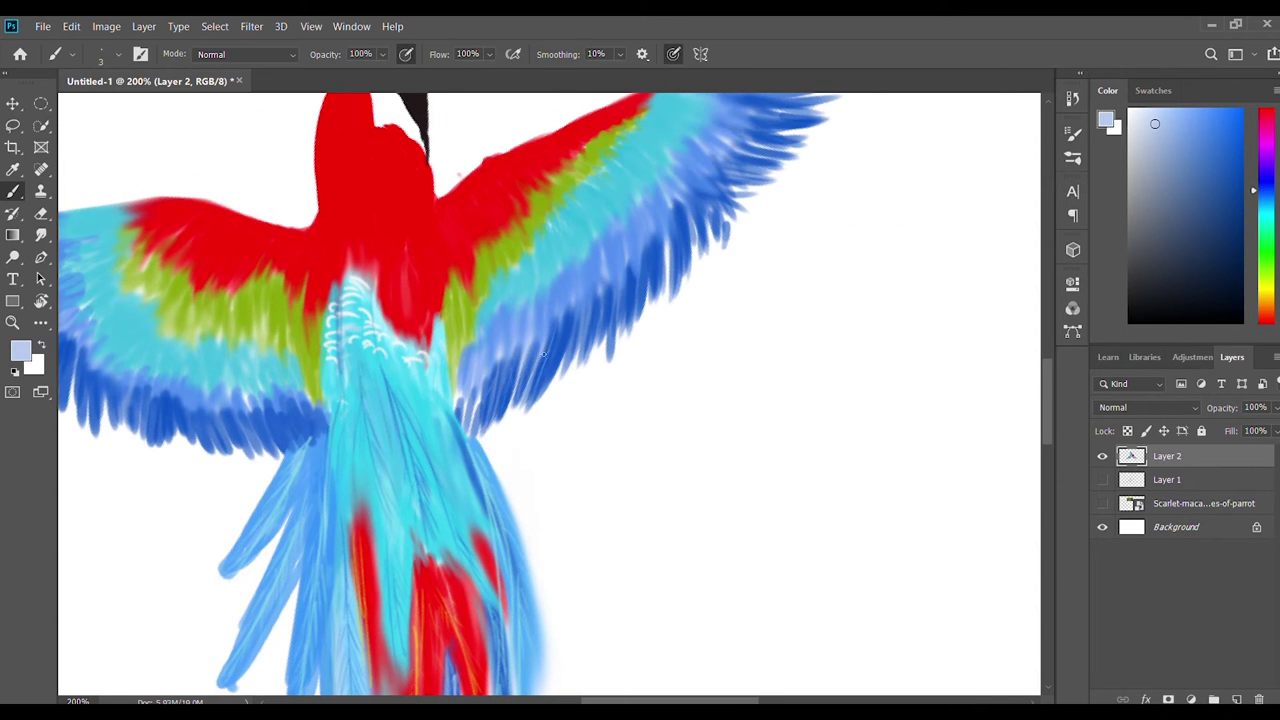
scroll(615, 294, up, 2)
scroll(615, 294, left, 3)
alt+click(336, 380)
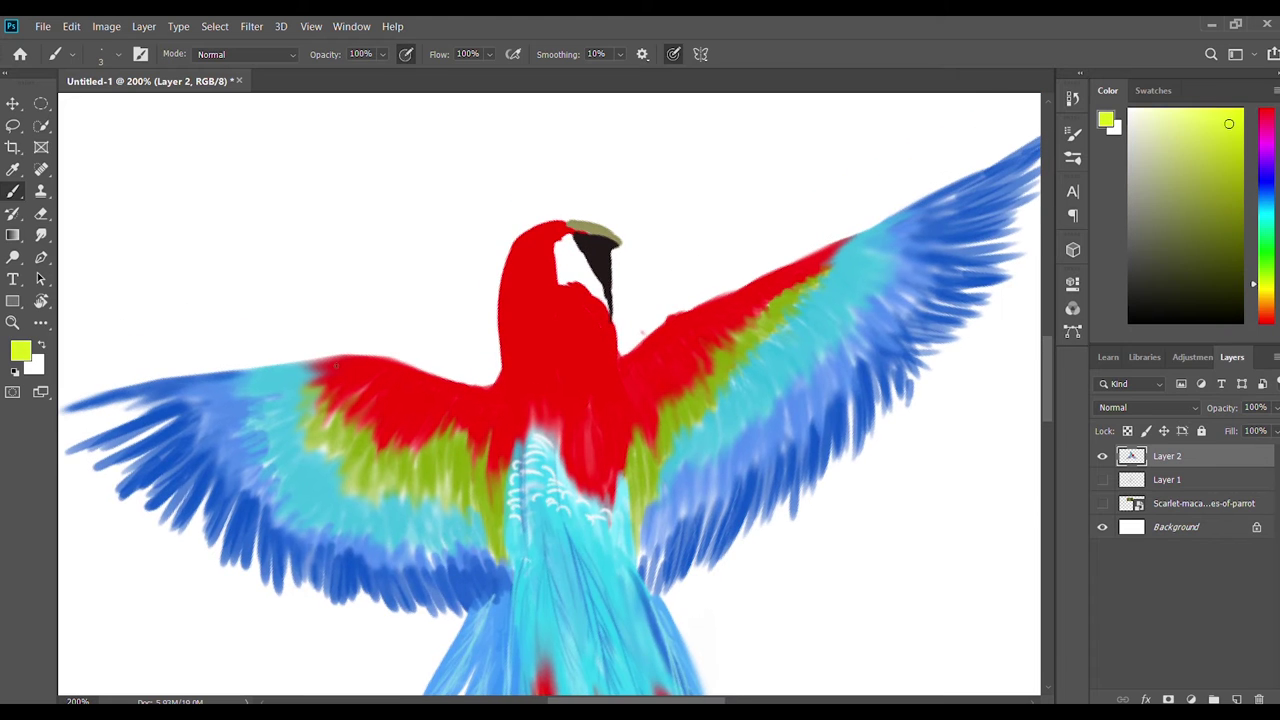
Zoom in and paint thin orange feather strokes on the red wing.
scroll(370, 345, up, 2)
scroll(368, 340, up, 1)
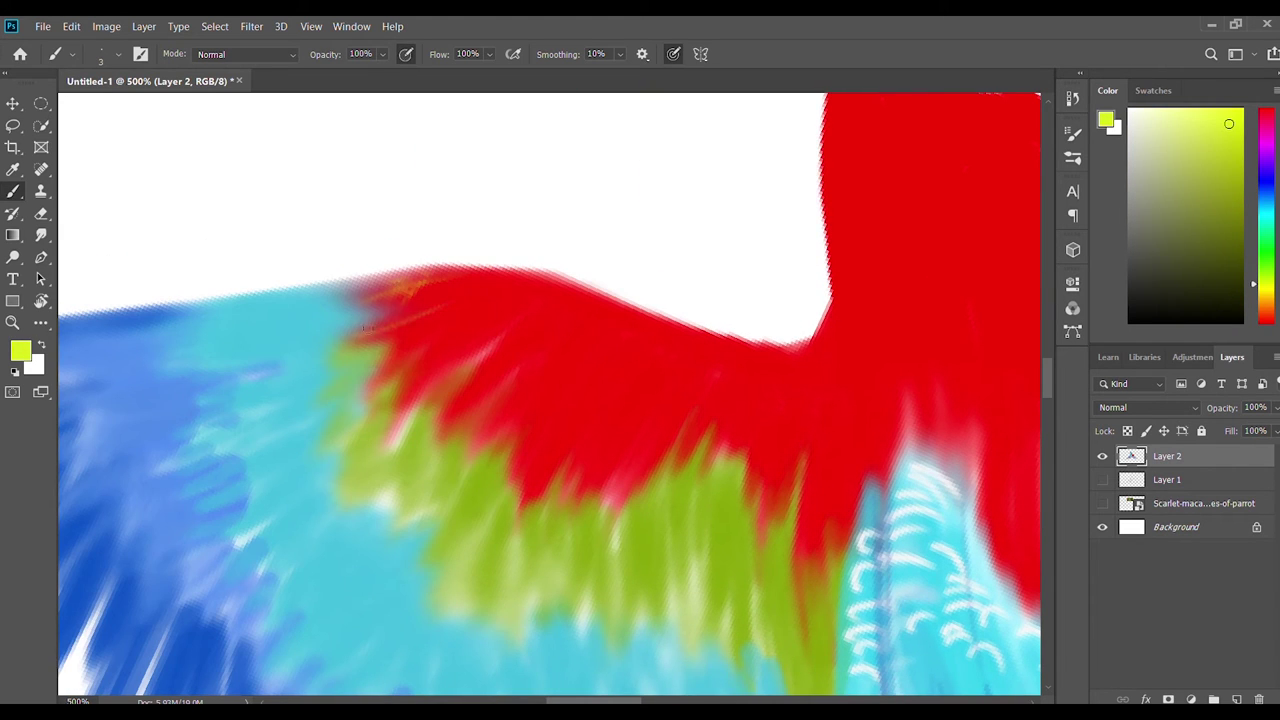
drag(402, 302, 385, 375)
drag(390, 428, 502, 294)
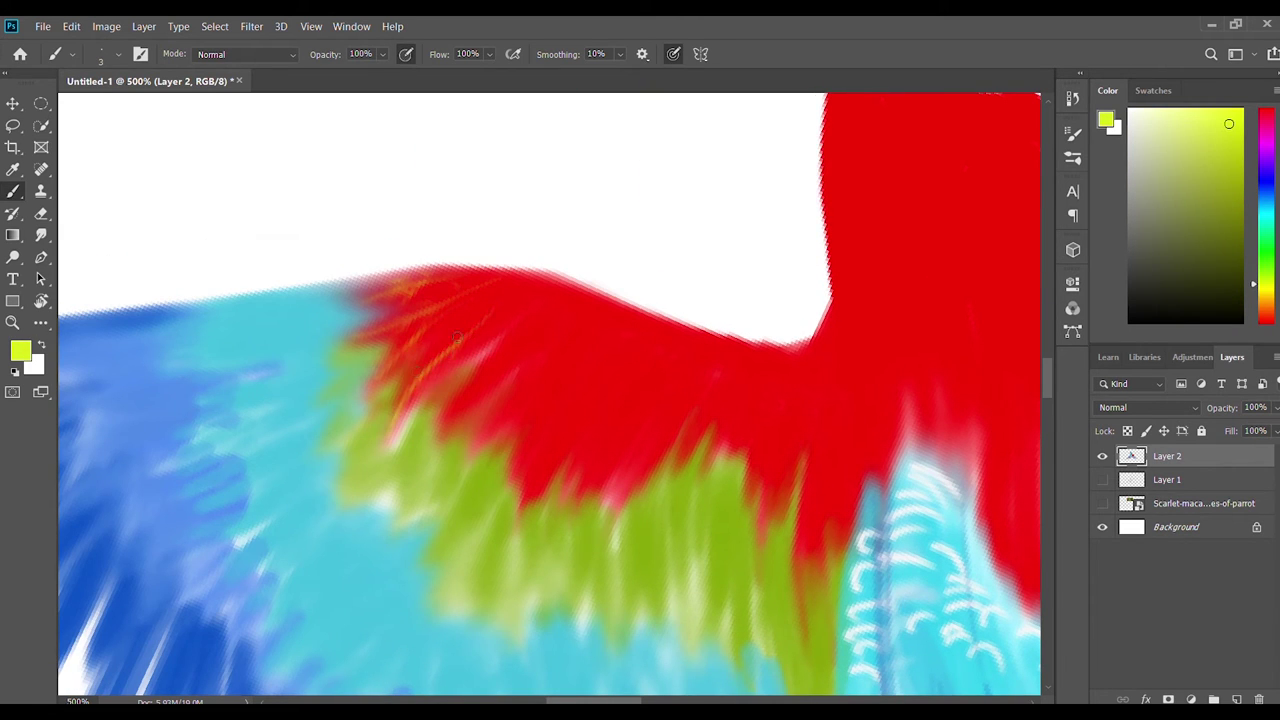
drag(445, 422, 533, 343)
drag(542, 395, 494, 446)
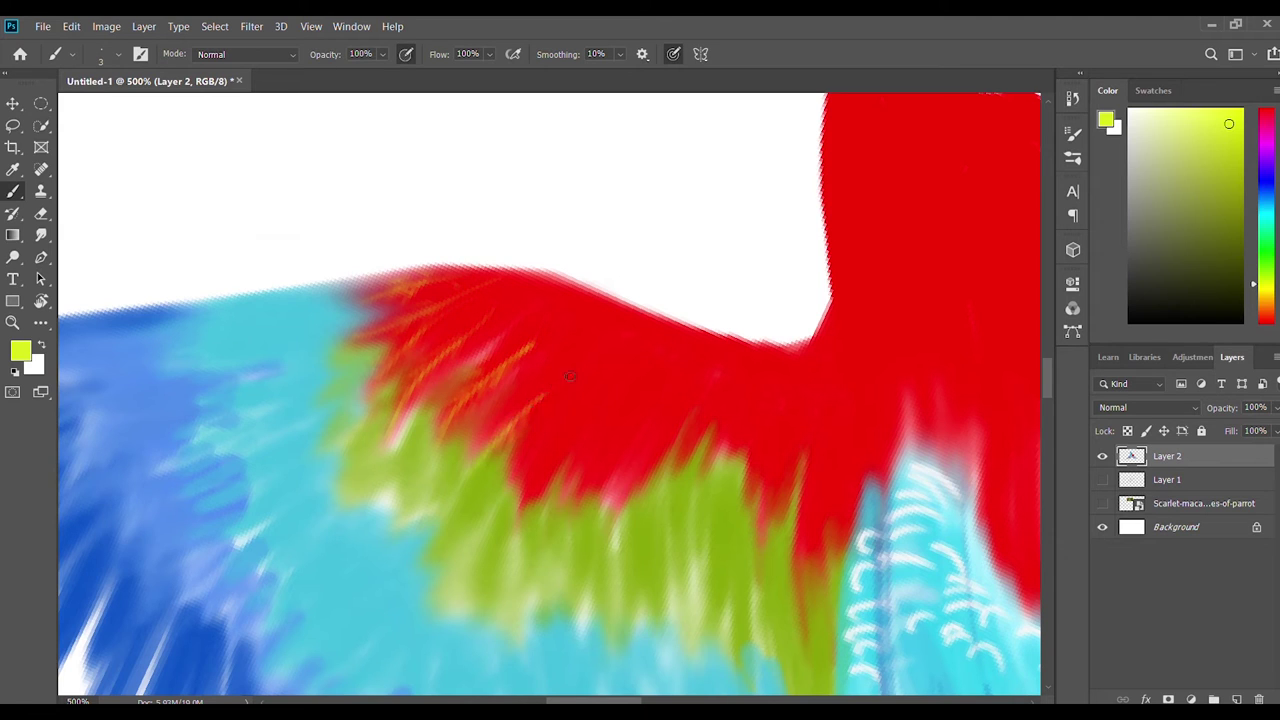
Paint orange feather strokes along the red/green boundary of the wing.
drag(578, 392, 524, 492)
drag(570, 446, 520, 505)
drag(655, 426, 578, 504)
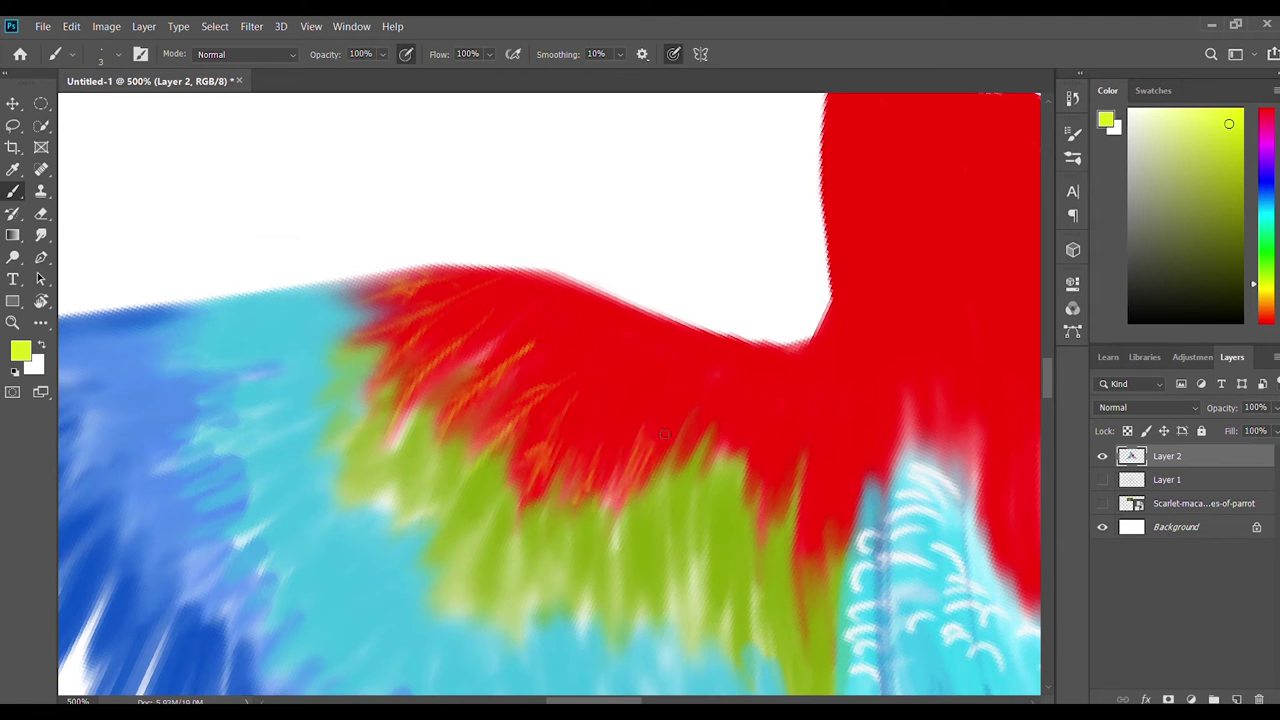
drag(720, 424, 676, 484)
mouse_move(760, 564)
mouse_down()
mouse_move(780, 469)
mouse_move(748, 436)
mouse_up()
drag(826, 566, 800, 468)
mouse_move(848, 546)
mouse_down()
mouse_move(828, 470)
mouse_move(876, 440)
mouse_up()
Paint orange feather strokes over the red shoulder area.
mouse_move(992, 448)
mouse_down()
mouse_move(707, 398)
mouse_move(728, 512)
mouse_up()
mouse_move(716, 422)
mouse_down()
mouse_move(746, 528)
mouse_move(782, 456)
mouse_up()
drag(772, 570, 790, 446)
drag(812, 542, 818, 486)
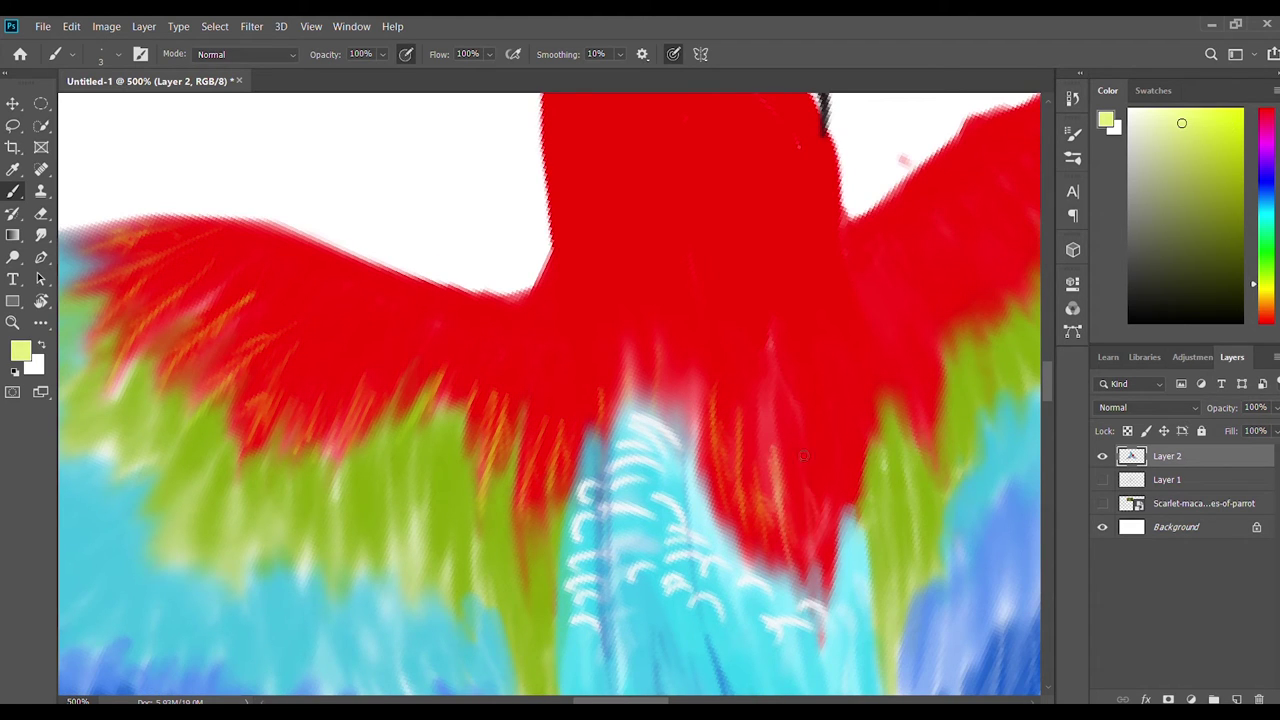
mouse_move(826, 574)
mouse_down()
mouse_move(804, 476)
mouse_move(810, 408)
mouse_up()
Make the brush finer and add fine orange feather strokes on the red body.
key(bracketleft)
mouse_move(830, 536)
mouse_down()
mouse_move(814, 440)
mouse_move(828, 334)
mouse_up()
drag(862, 490, 834, 380)
drag(876, 430, 858, 350)
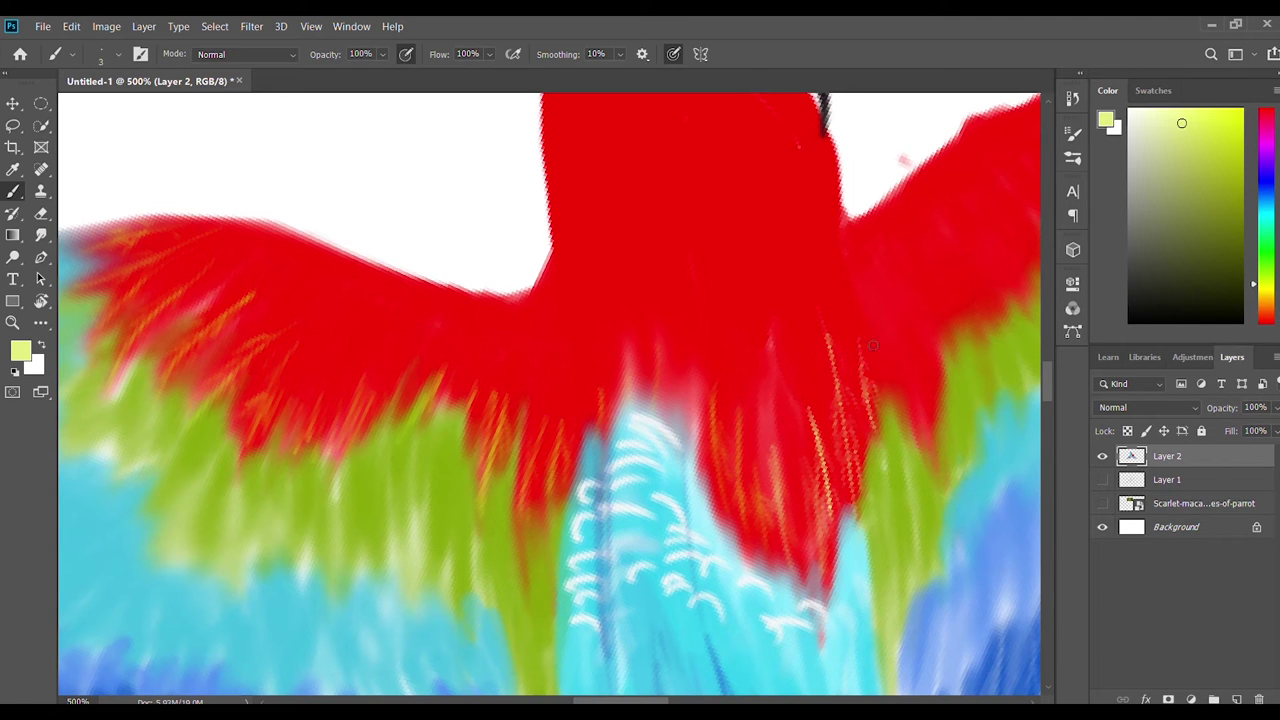
drag(880, 405, 862, 330)
mouse_move(920, 440)
mouse_down()
mouse_move(890, 325)
mouse_move(898, 340)
mouse_move(745, 385)
mouse_move(645, 449)
mouse_up()
Add an orange stroke along the right wing's upper edge, then view the whole macaw level.
key(bracketleft)
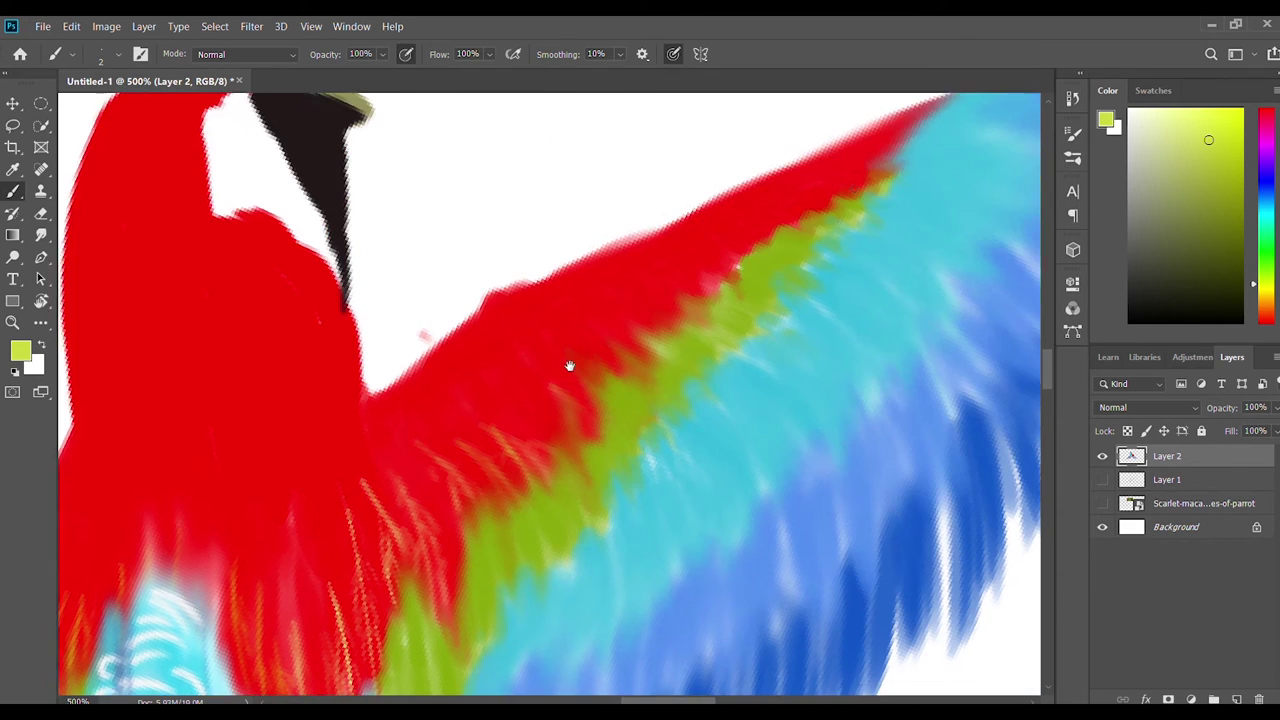
drag(760, 348, 565, 410)
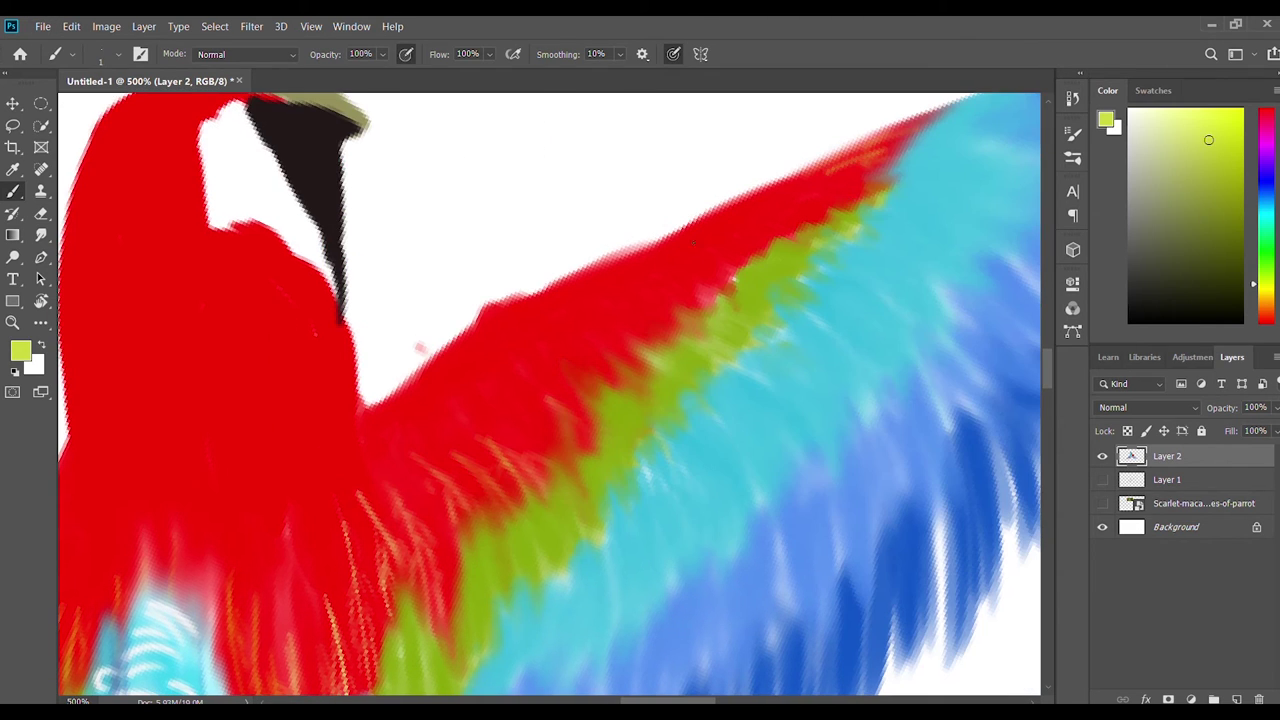
drag(878, 184, 828, 174)
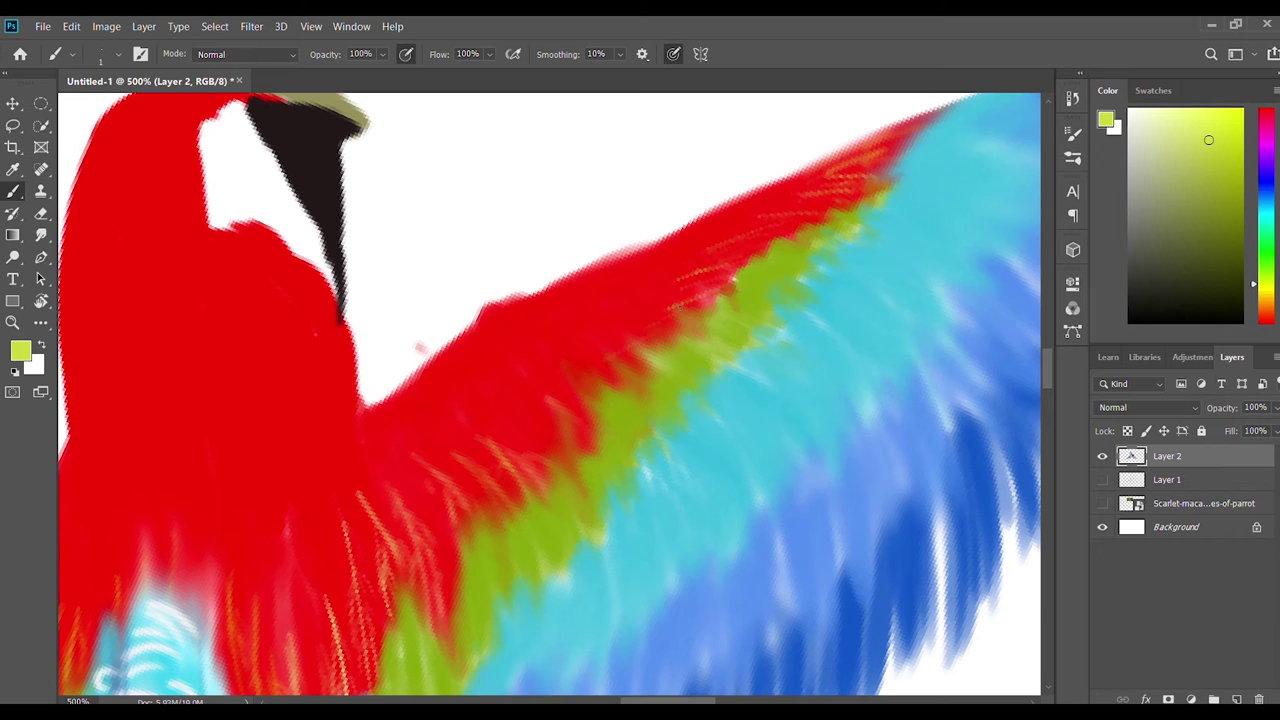
key(r)
key(ctrl+0)
drag(720, 463, 777, 330)
key(Escape)
Paint three near-white scallop marks on the macaw's blue back.
scroll(668, 363, up, 3)
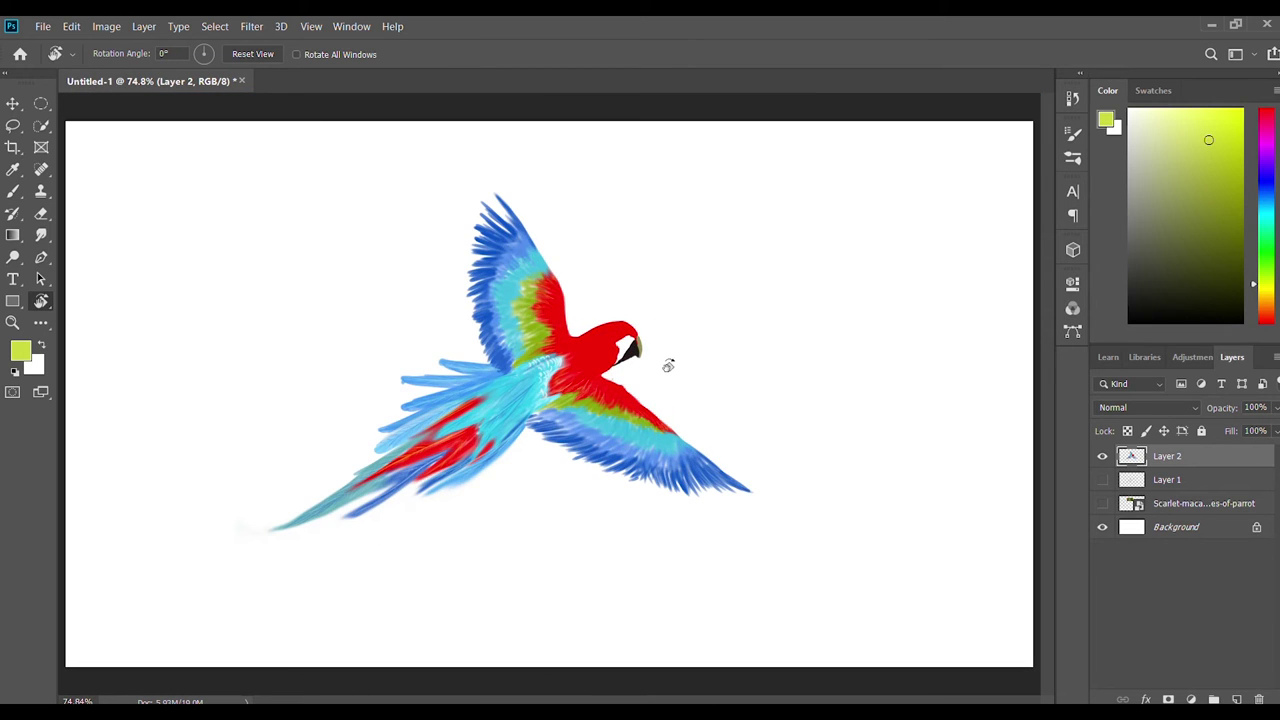
scroll(666, 366, up, 5)
drag(666, 366, 527, 360)
key(b)
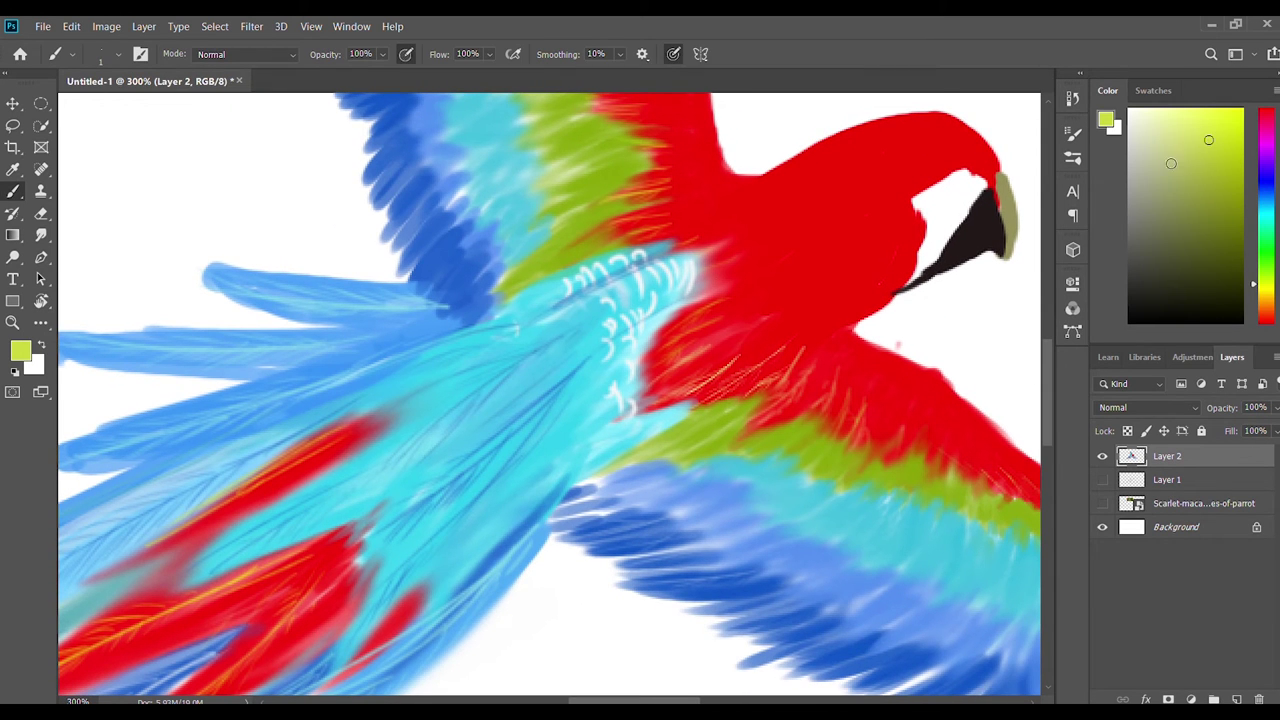
alt+click(600, 347)
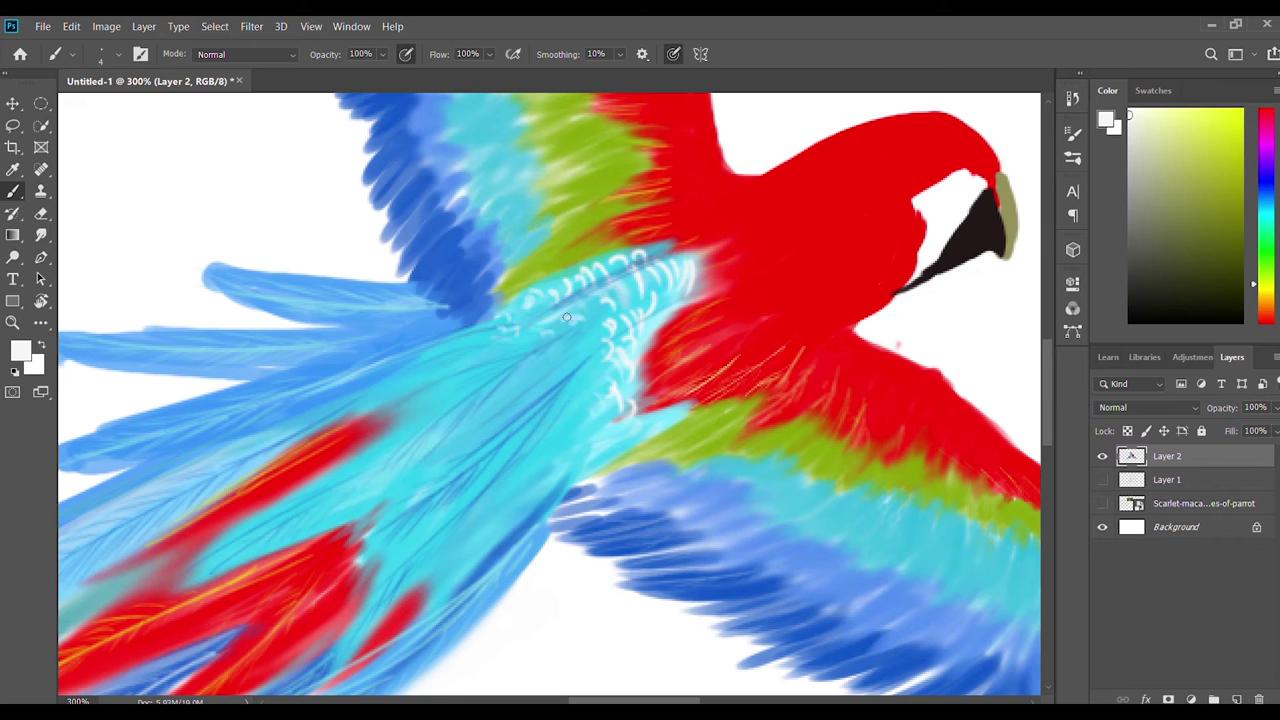
drag(566, 317, 588, 322)
drag(590, 308, 608, 304)
drag(618, 296, 636, 290)
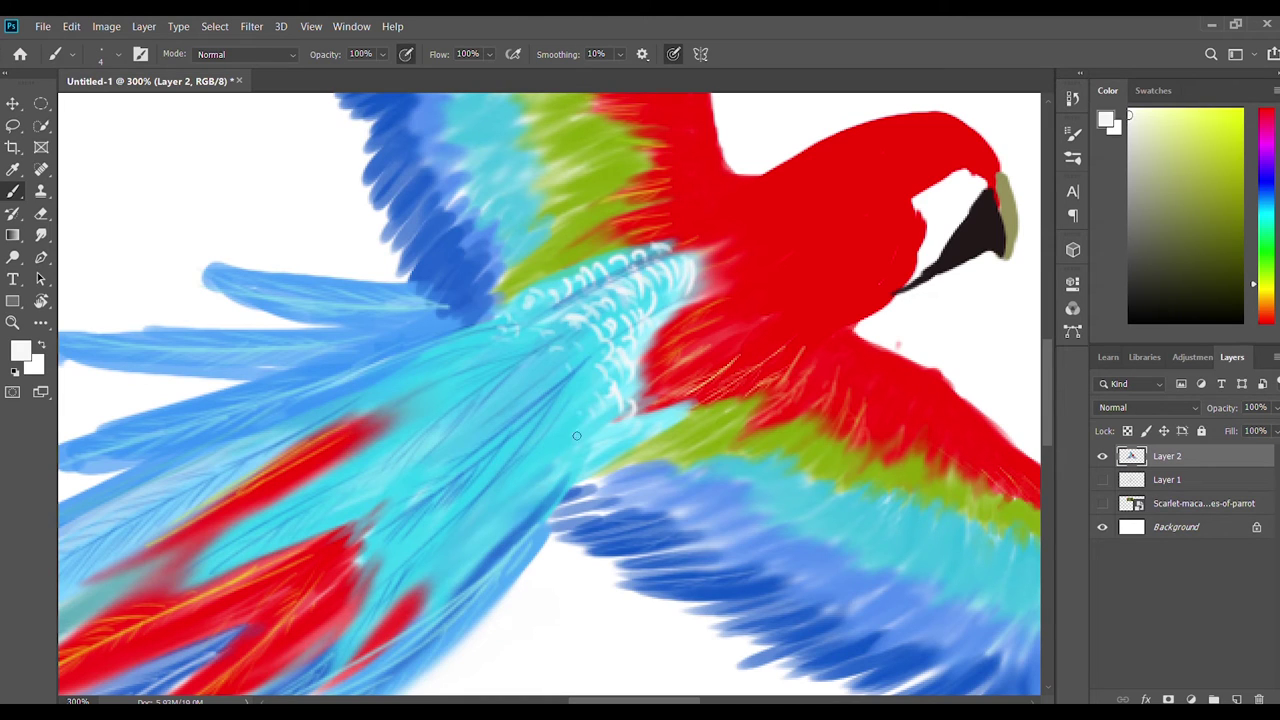
Try red and yellow-green colours while rotating the view around the head and wings.
alt+click(735, 250)
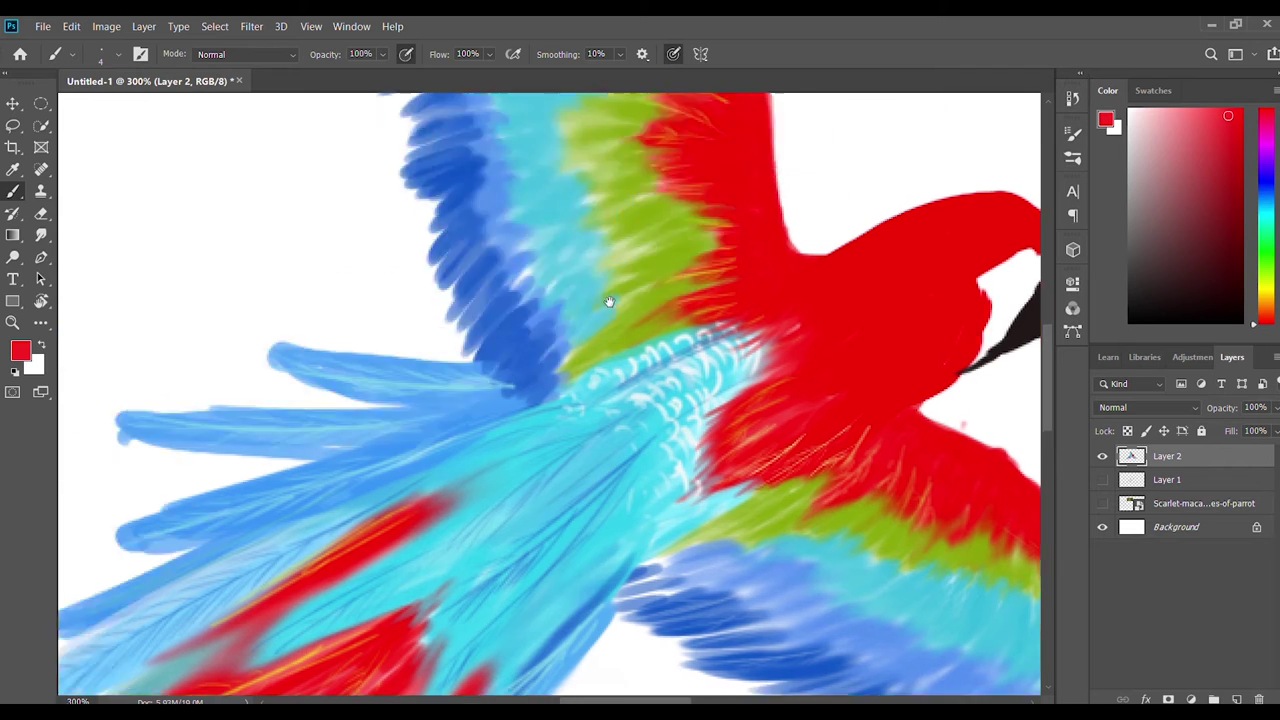
drag(574, 254, 704, 444)
alt+click(704, 444)
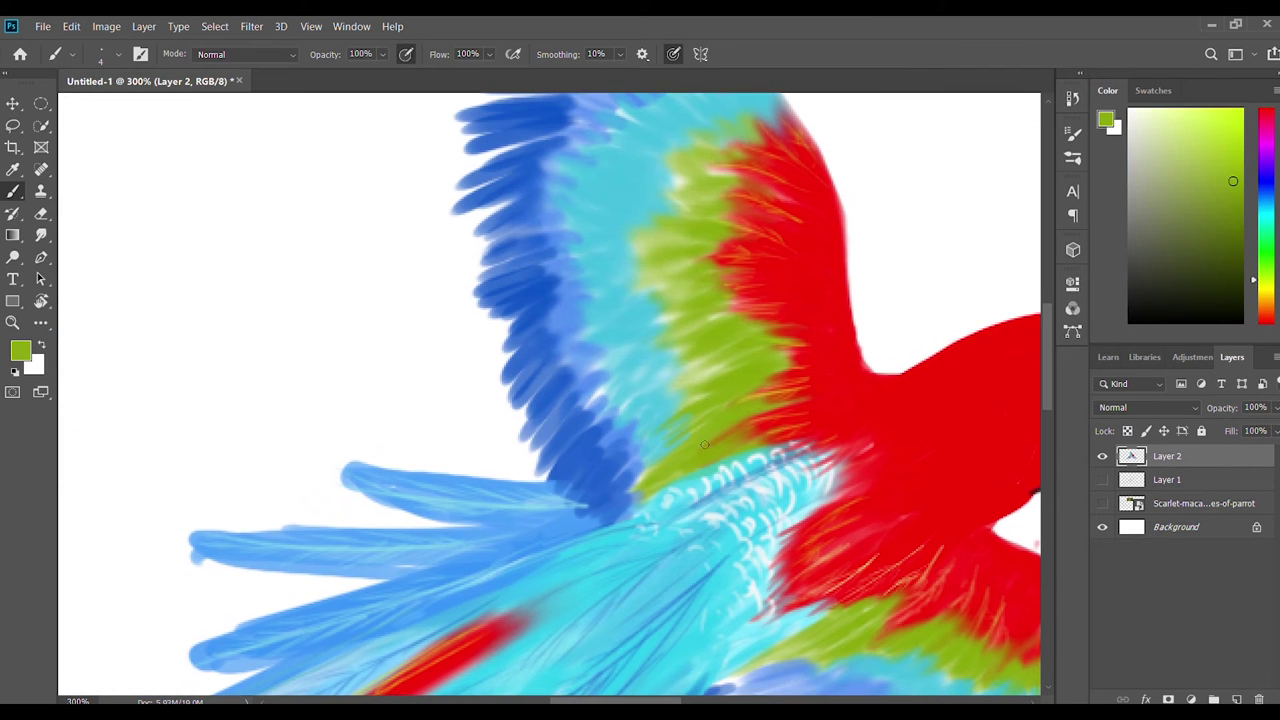
mouse_move(612, 265)
mouse_down()
mouse_move(600, 251)
mouse_move(524, 255)
mouse_up()
drag(540, 160, 793, 445)
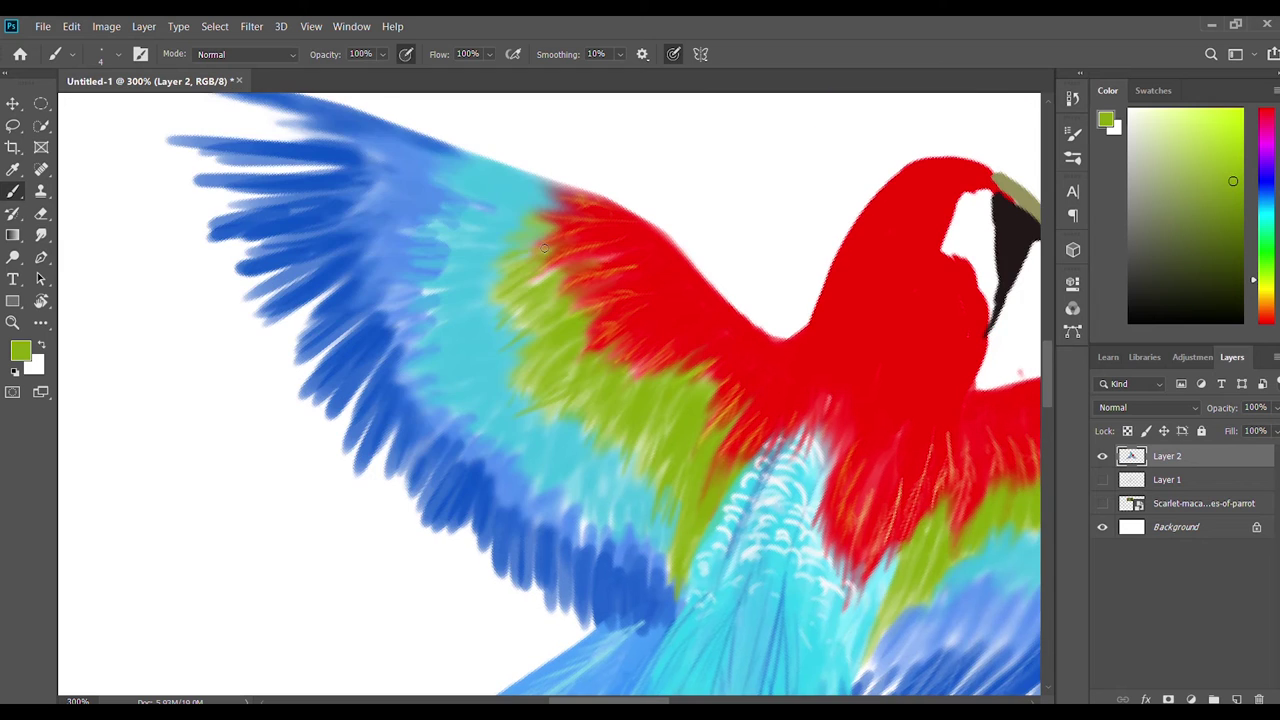
drag(913, 367, 481, 441)
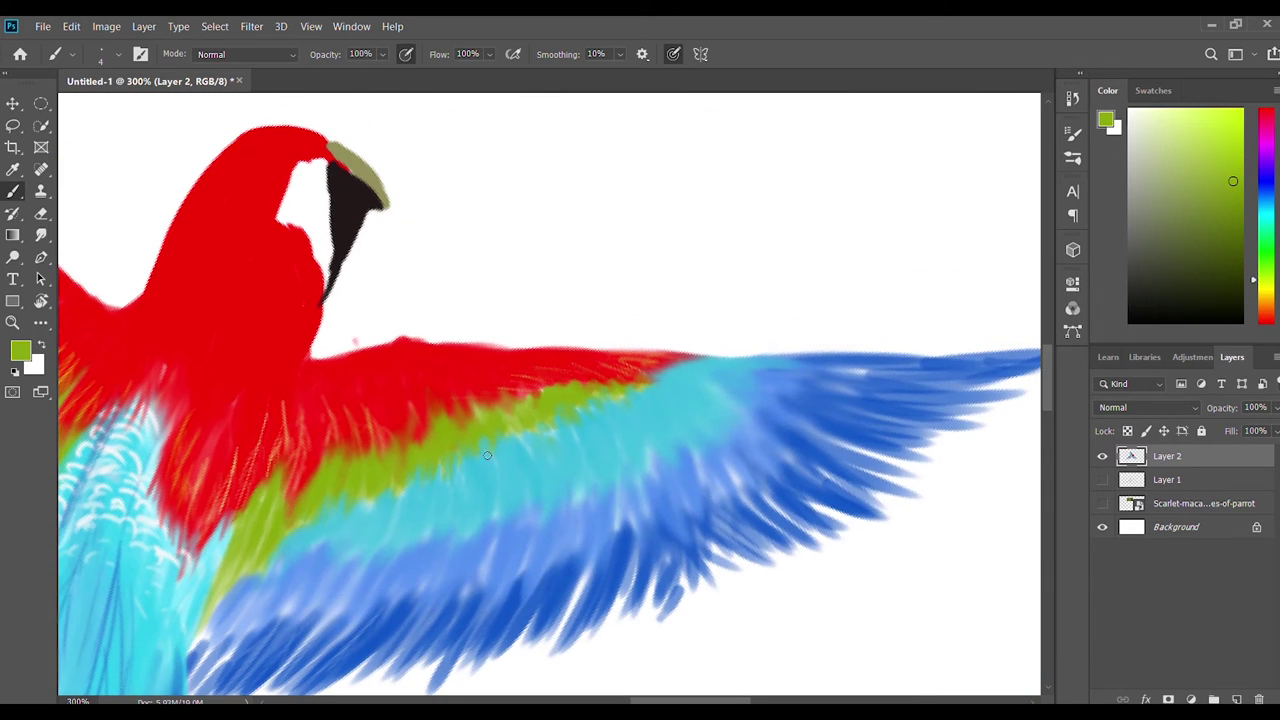
mouse_move(382, 500)
mouse_down()
mouse_move(611, 269)
mouse_move(613, 413)
mouse_up()
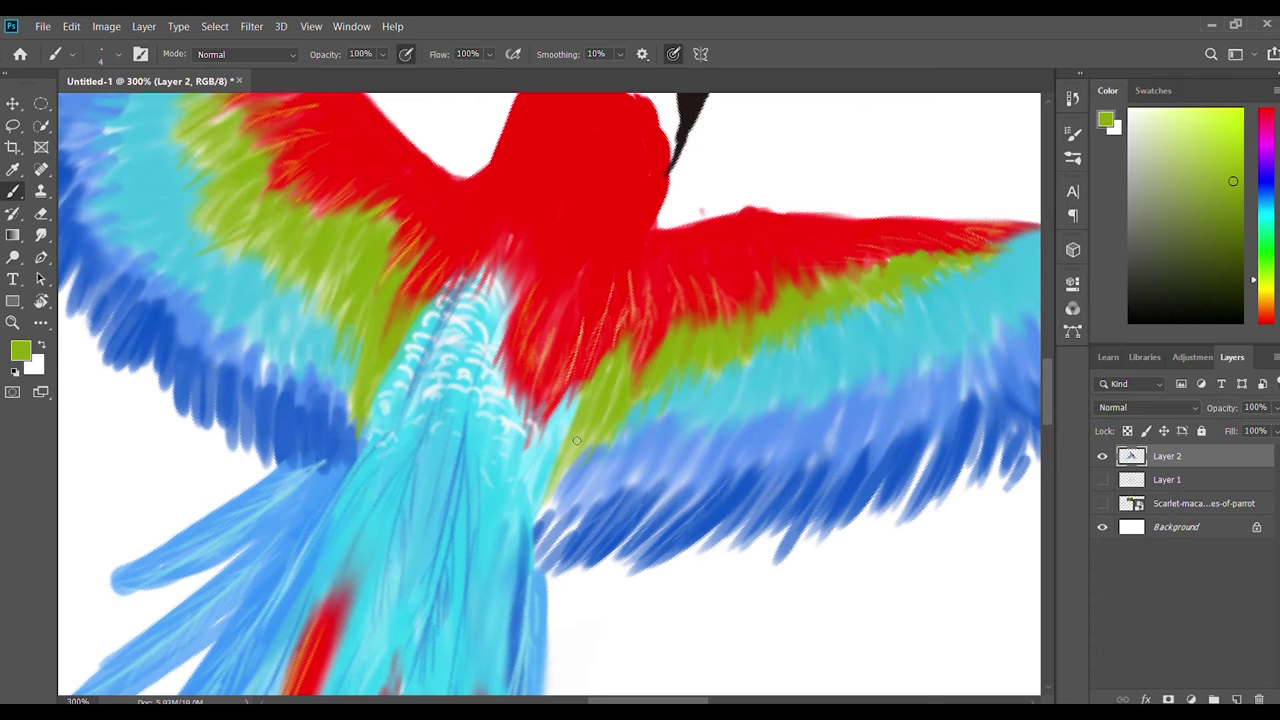
Sample the body's red and extend the right wing's top edge in red.
alt+click(570, 530)
mouse_move(880, 452)
mouse_down()
mouse_move(783, 470)
mouse_move(571, 434)
mouse_move(760, 500)
mouse_up()
alt+click(586, 344)
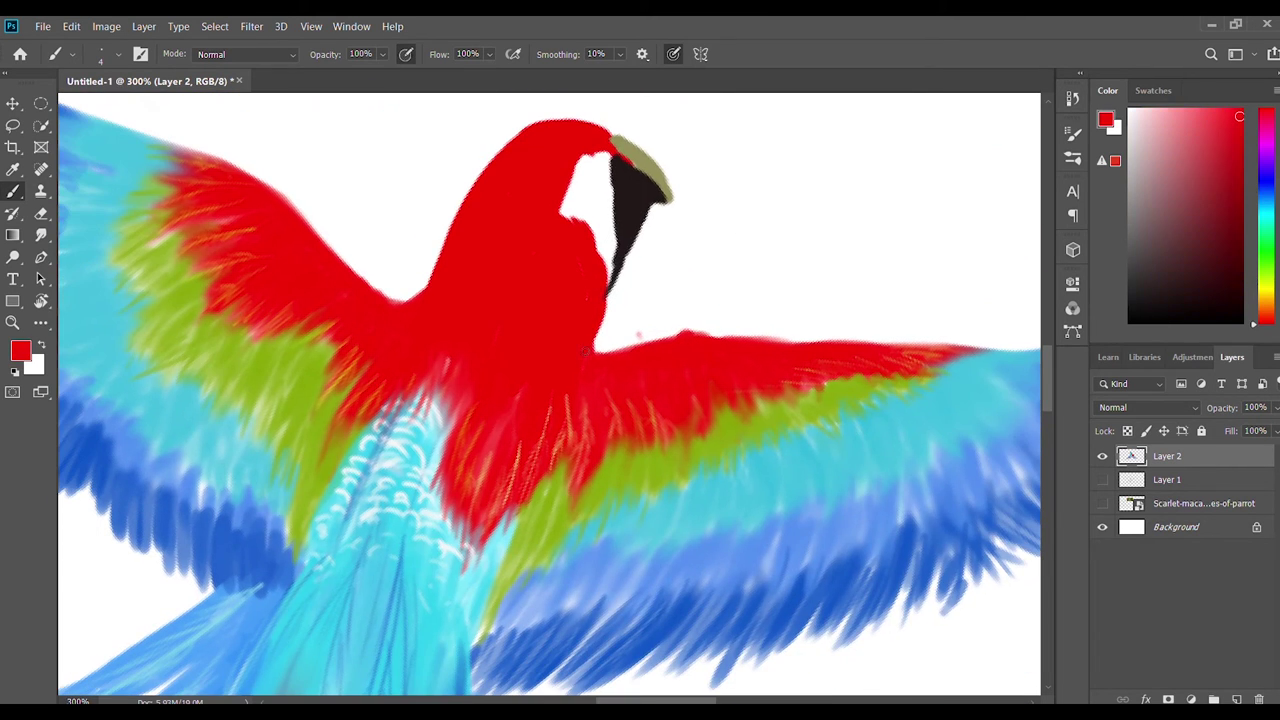
drag(596, 350, 940, 346)
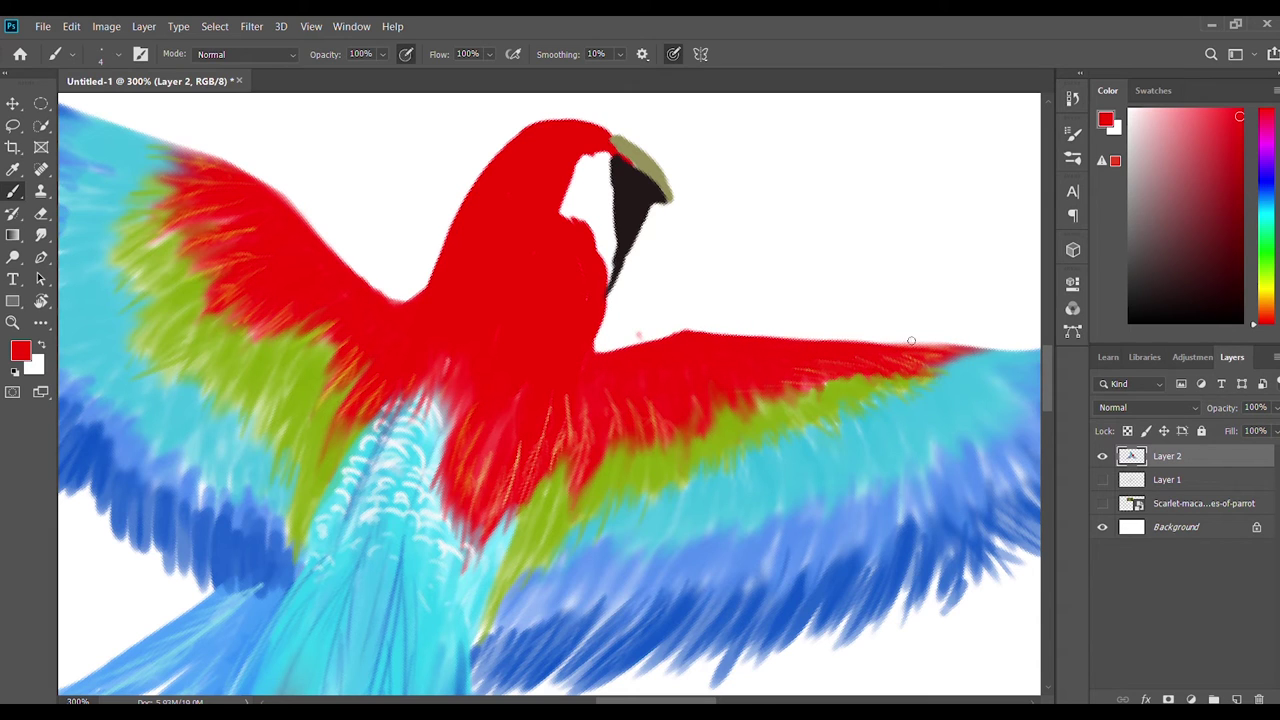
Smudge the white face patch and beak edge, then show the Scarlet macaw photo layer.
key(e)
key(r)
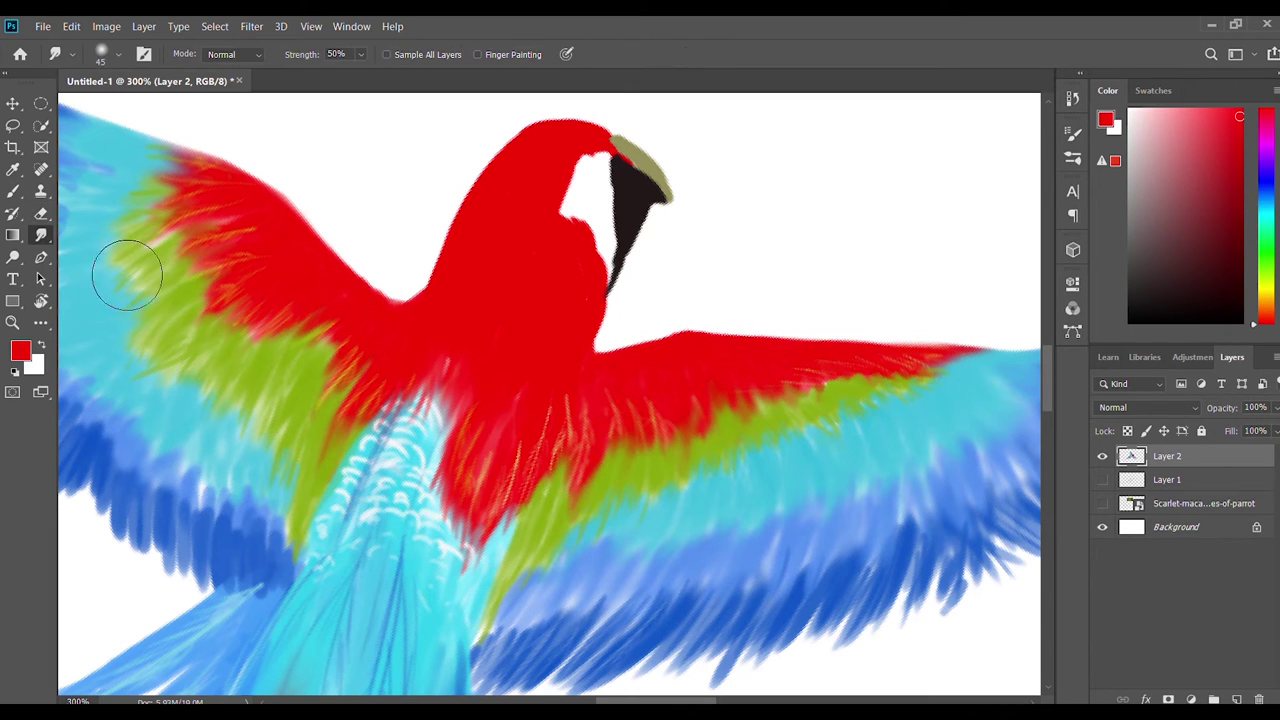
drag(605, 290, 585, 195)
mouse_move(590, 240)
mouse_down()
mouse_move(600, 150)
mouse_move(634, 131)
mouse_move(652, 197)
mouse_up()
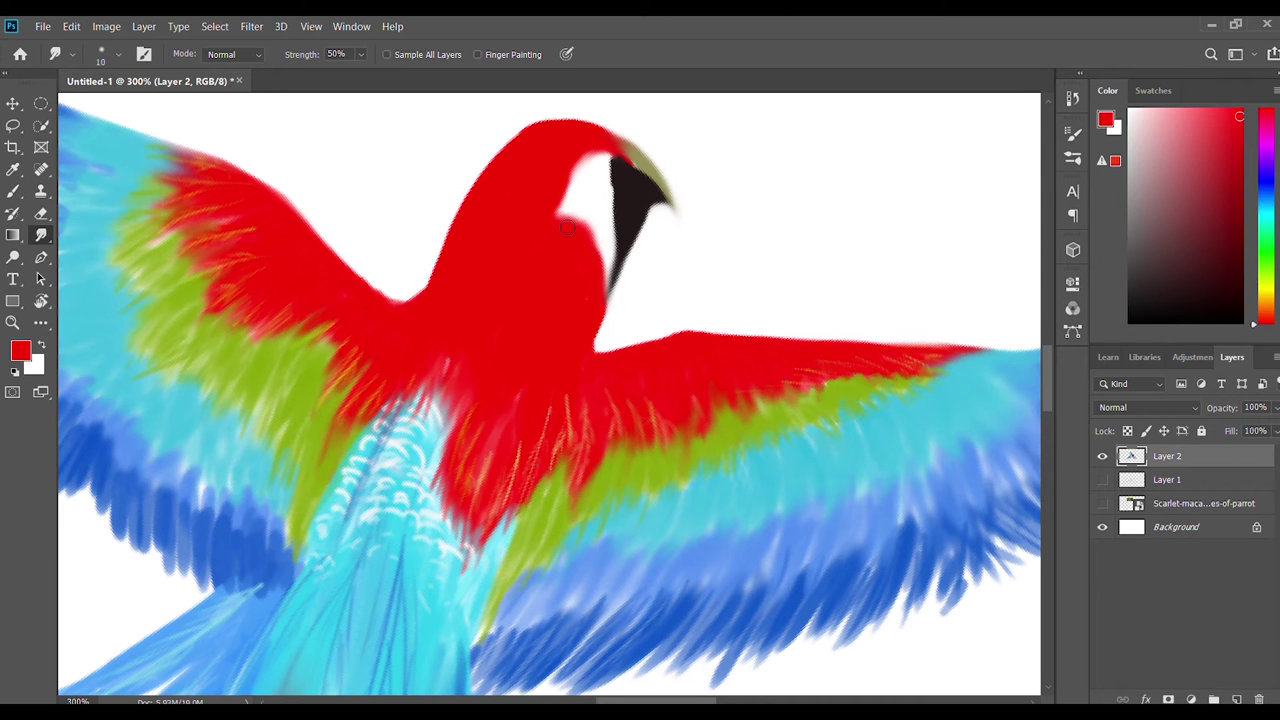
click(1102, 503)
mouse_move(176, 155)
mouse_down()
mouse_move(586, 355)
mouse_move(366, 300)
mouse_up()
Move the macaw photo layer to the top, reselect Layer 2, and sample beak colours.
drag(1190, 503, 1190, 450)
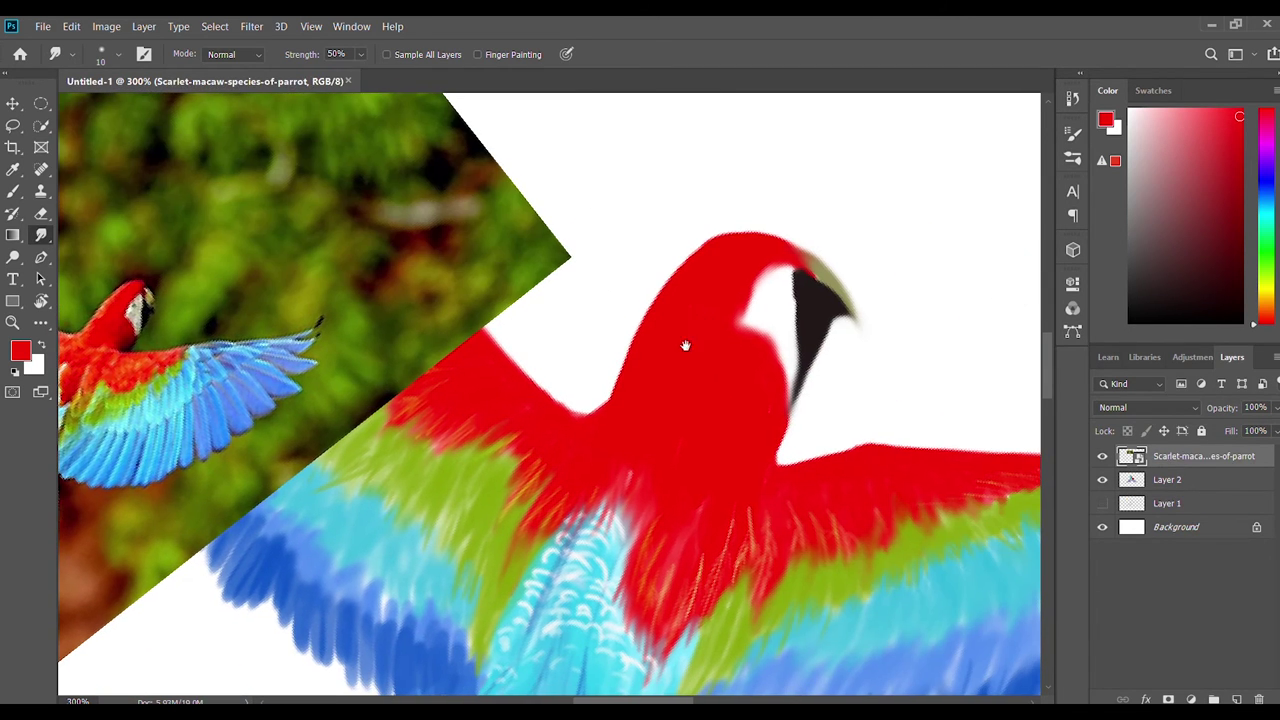
click(1167, 480)
key(b)
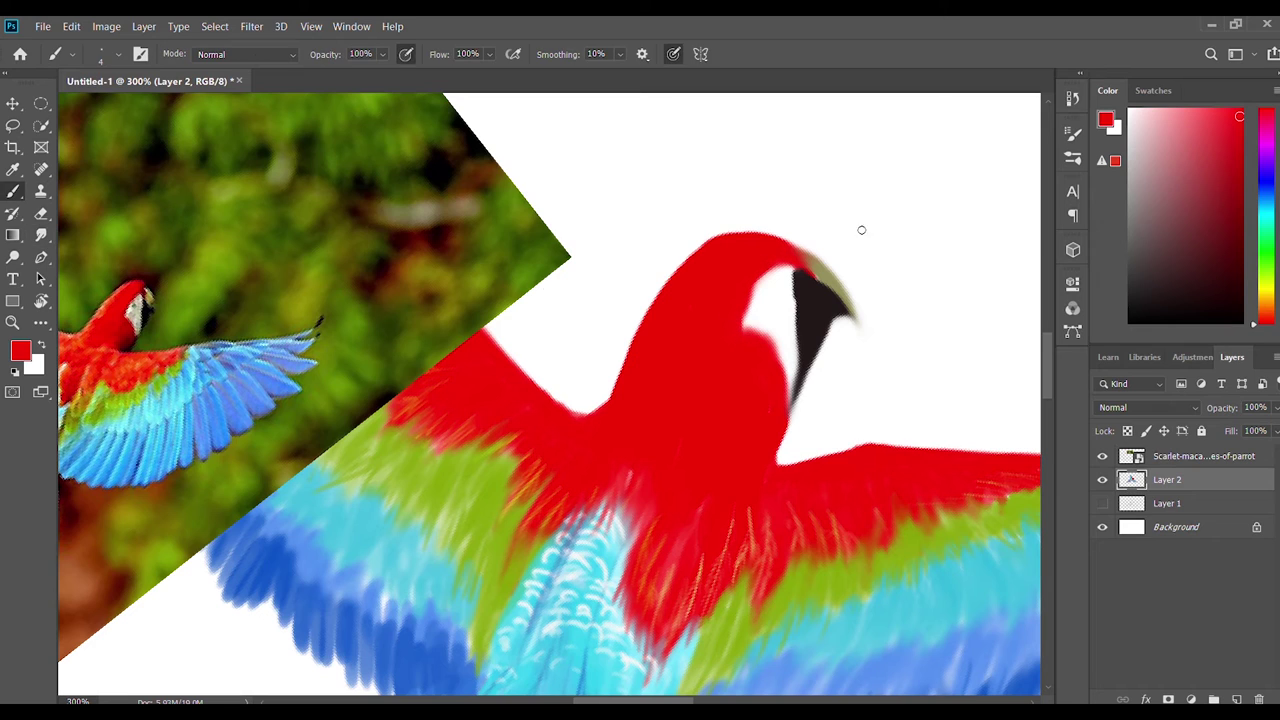
alt+click(821, 271)
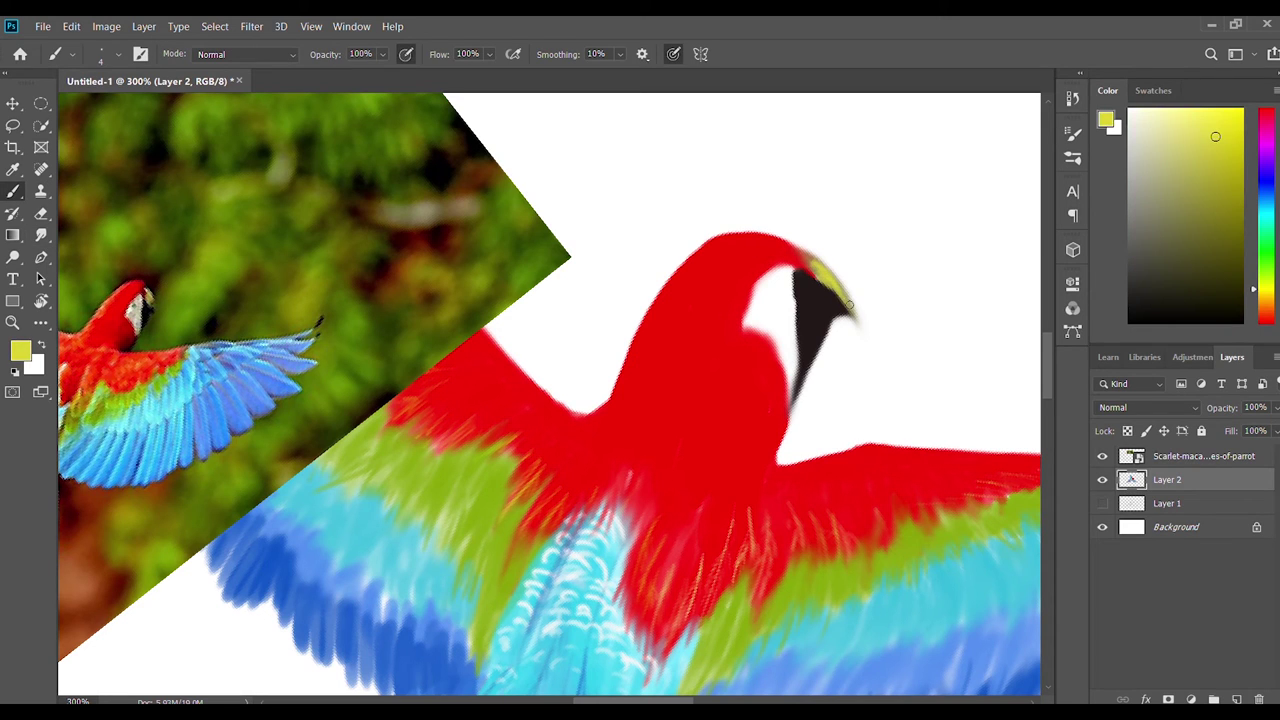
alt+click(831, 319)
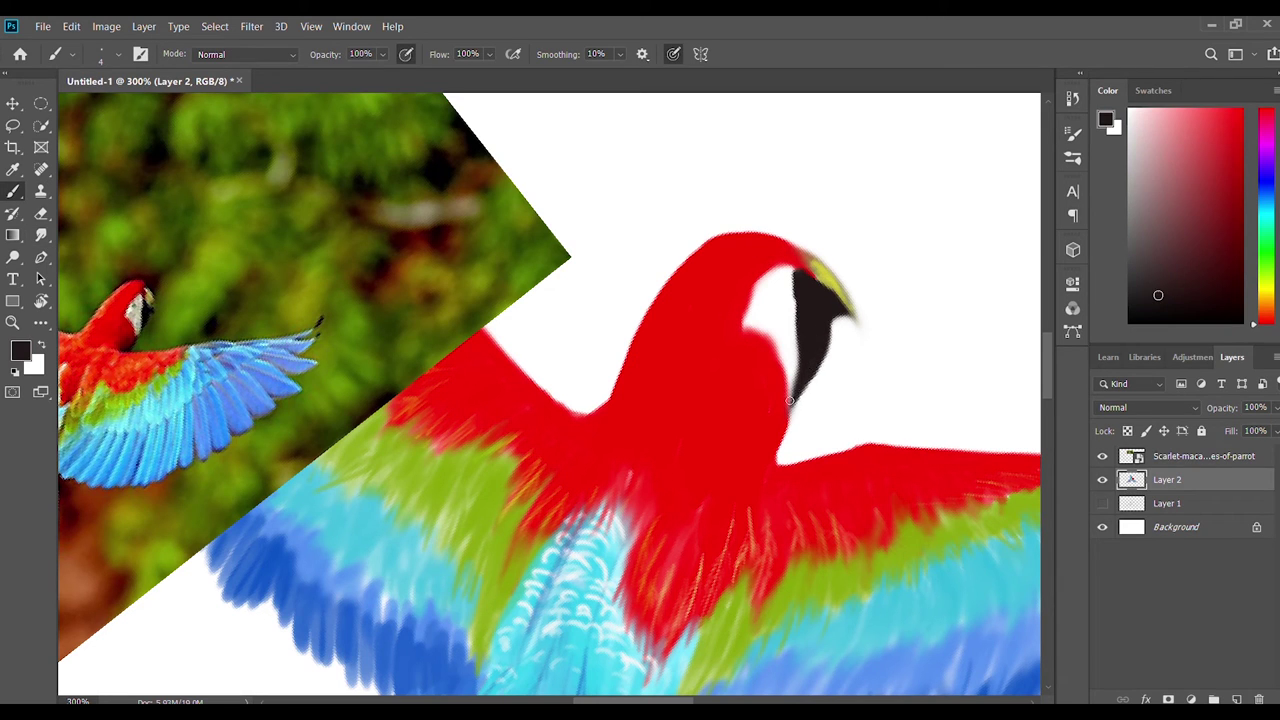
alt+click(829, 270)
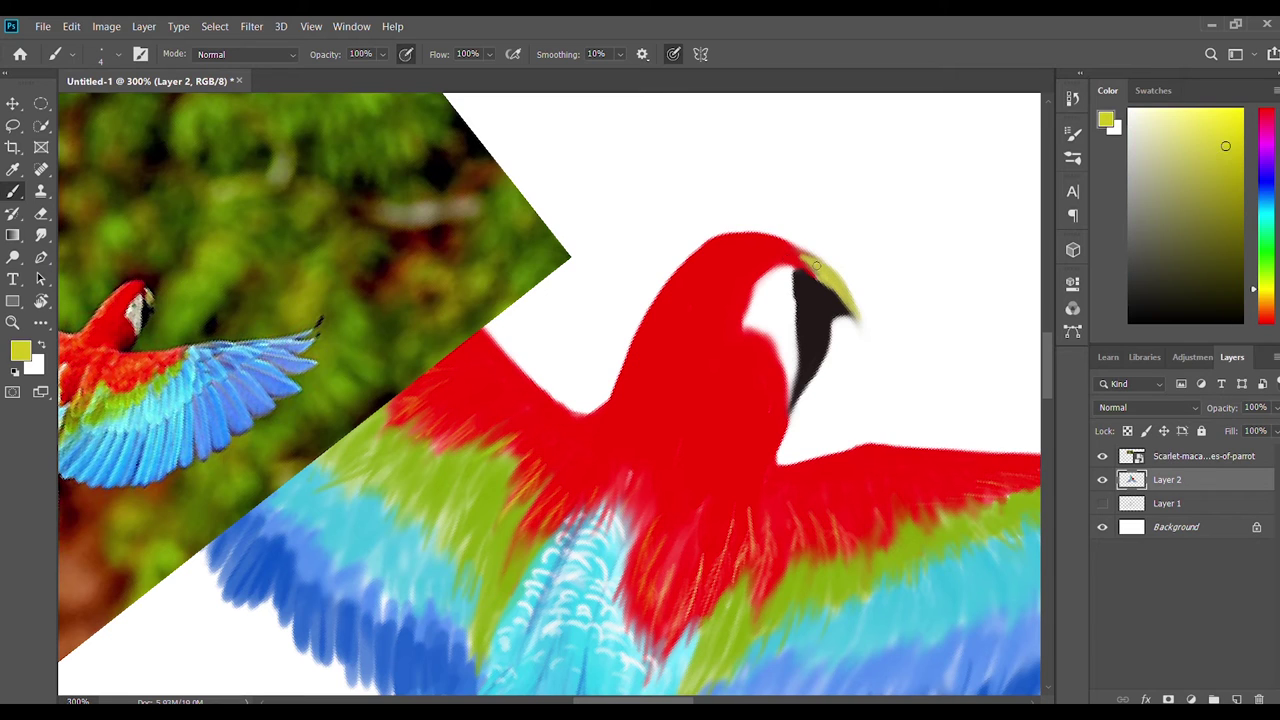
Smudge the top edge of the red head and sample its red.
key(e)
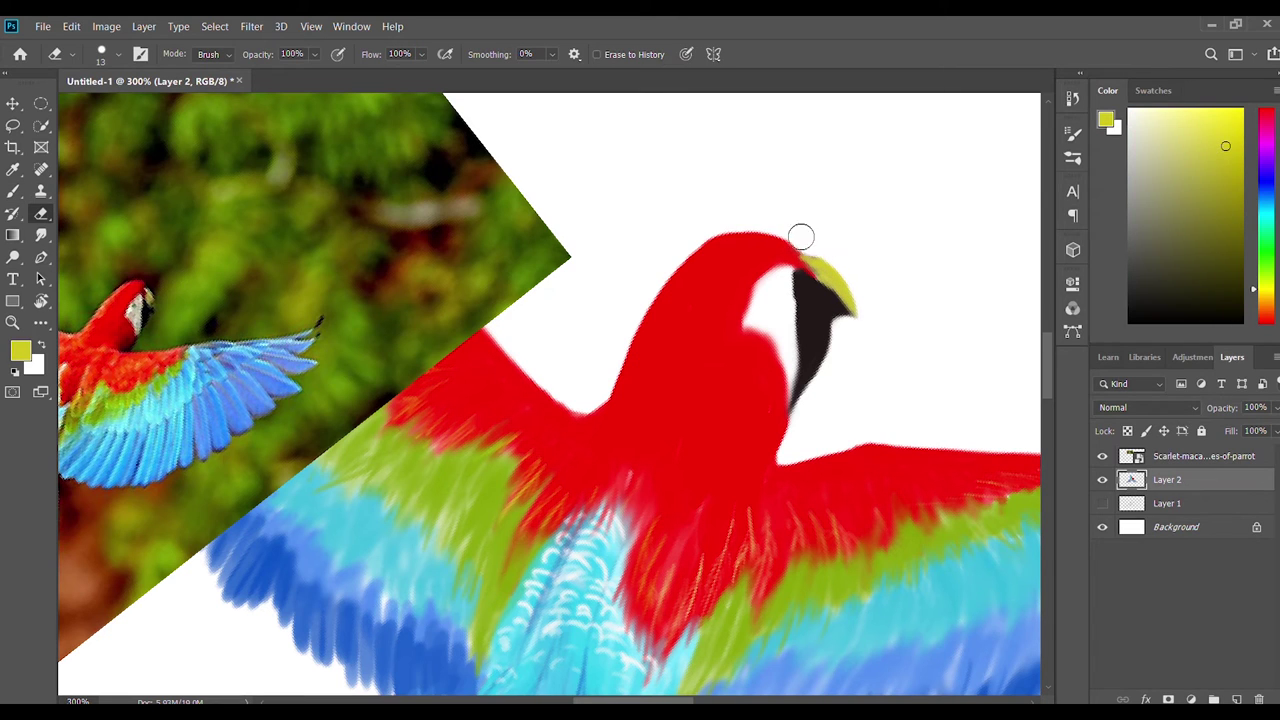
key(r)
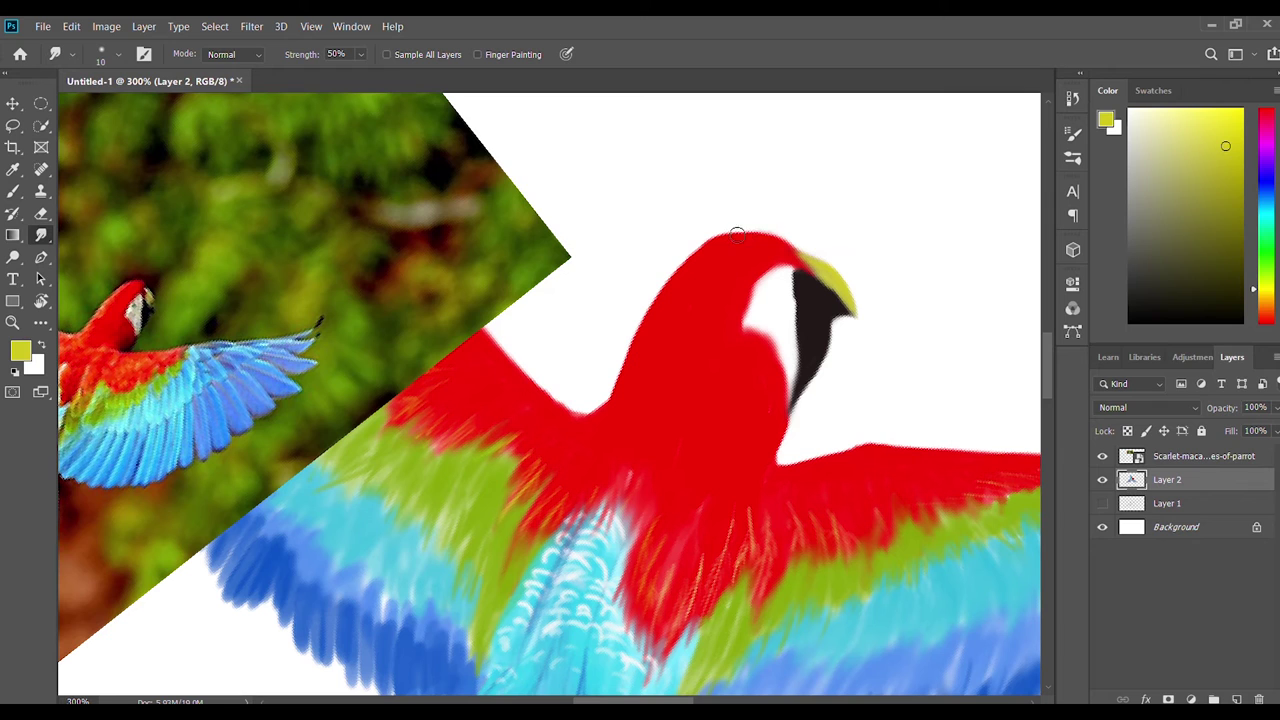
drag(736, 234, 783, 243)
key(b)
alt+click(785, 240)
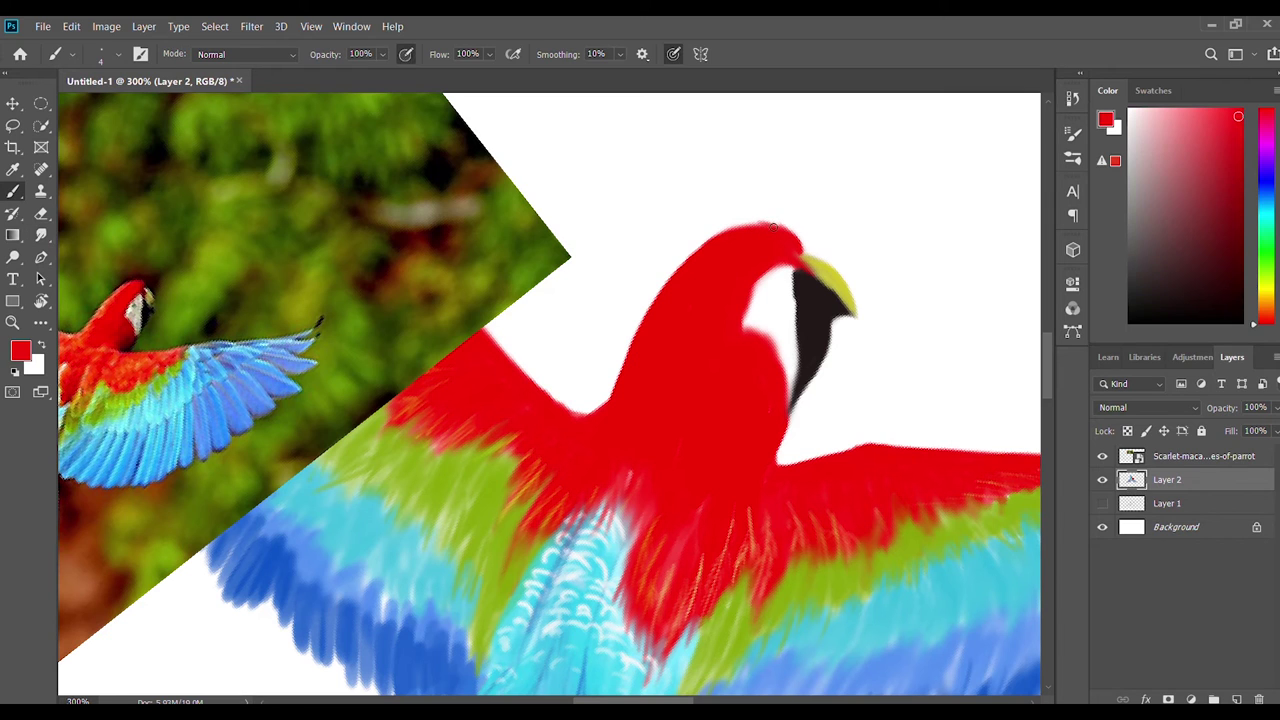
Paint a dark black eye onto the macaw's head.
drag(764, 343, 736, 325)
click(1231, 277)
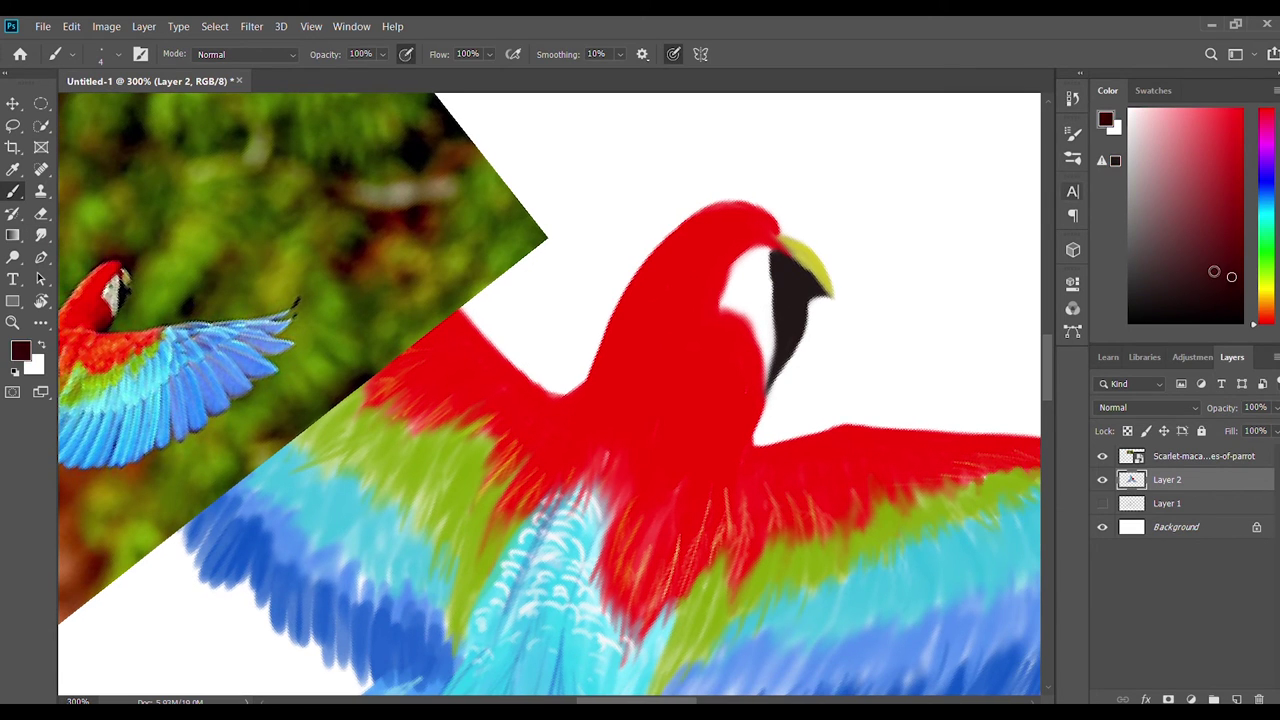
click(745, 274)
click(1139, 313)
mouse_move(758, 262)
mouse_down()
mouse_move(748, 280)
mouse_move(760, 300)
mouse_move(752, 281)
mouse_up()
Set white as the paint colour and smudge the yellow beak's edge and tip.
key(r)
key(b)
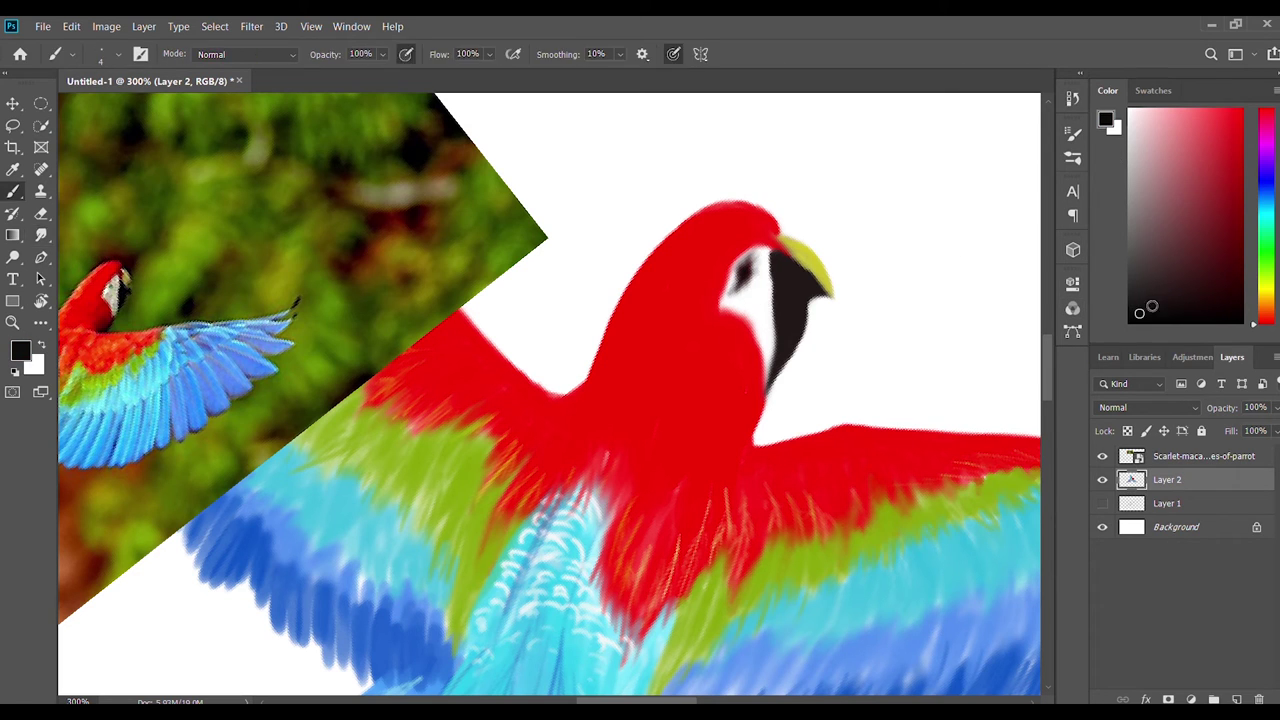
key(x)
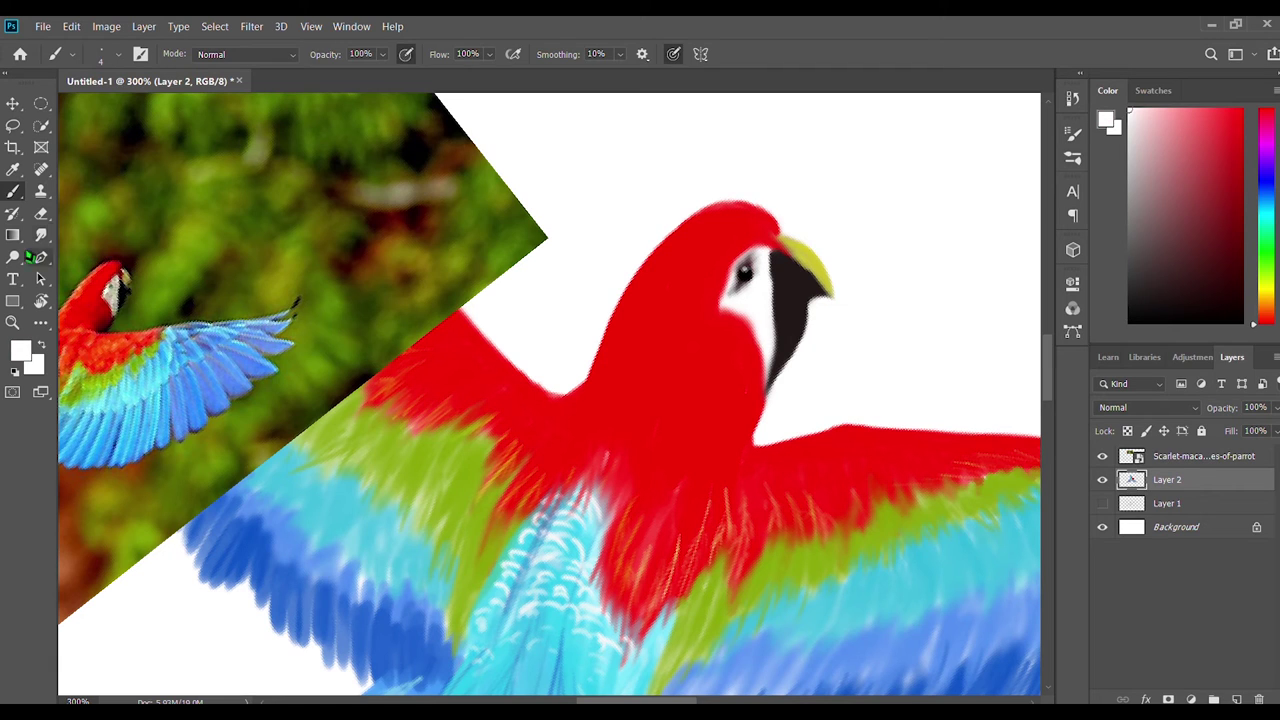
key(r)
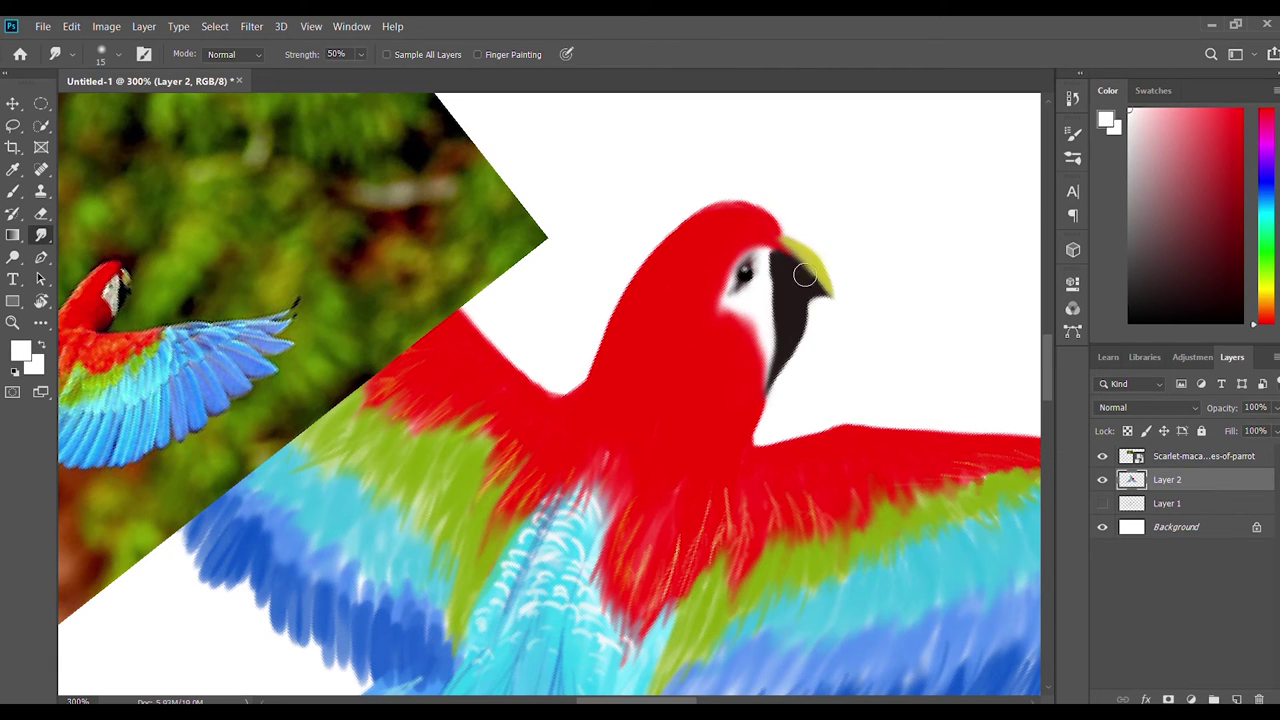
drag(800, 240, 846, 314)
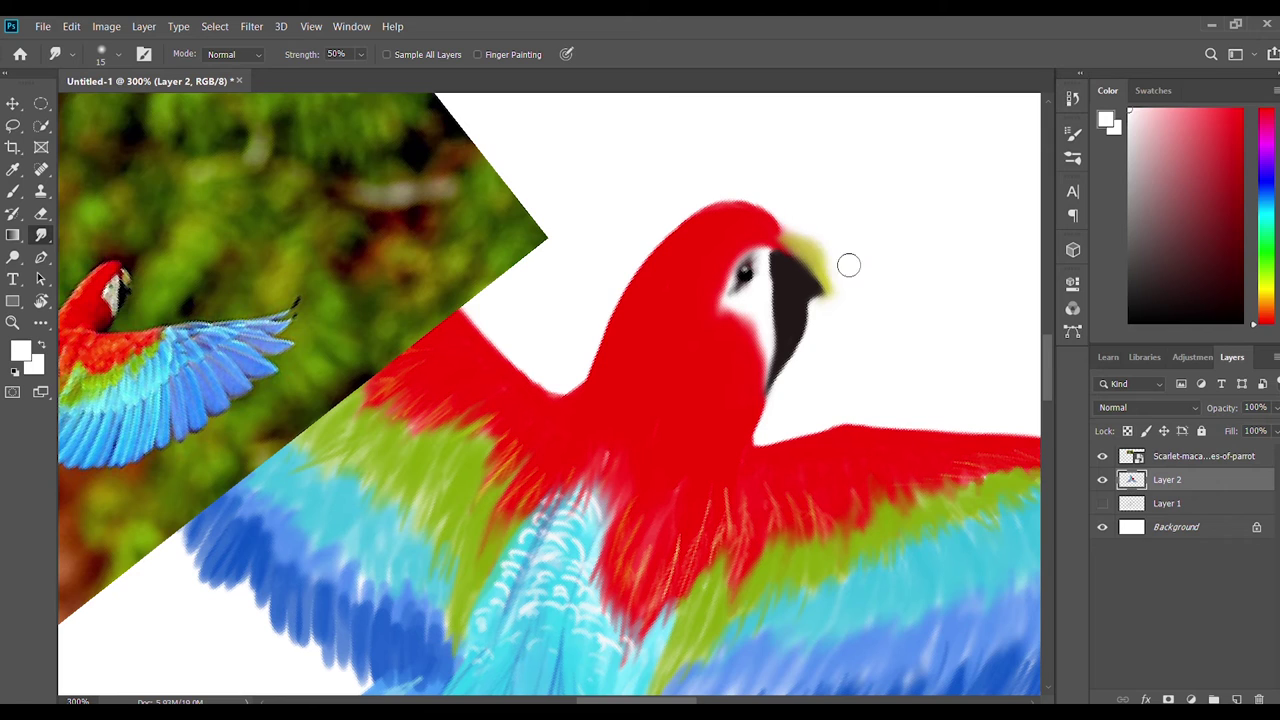
Paint a near-black line along the beak edge, undoing the second stroke.
key(b)
alt+click(815, 252)
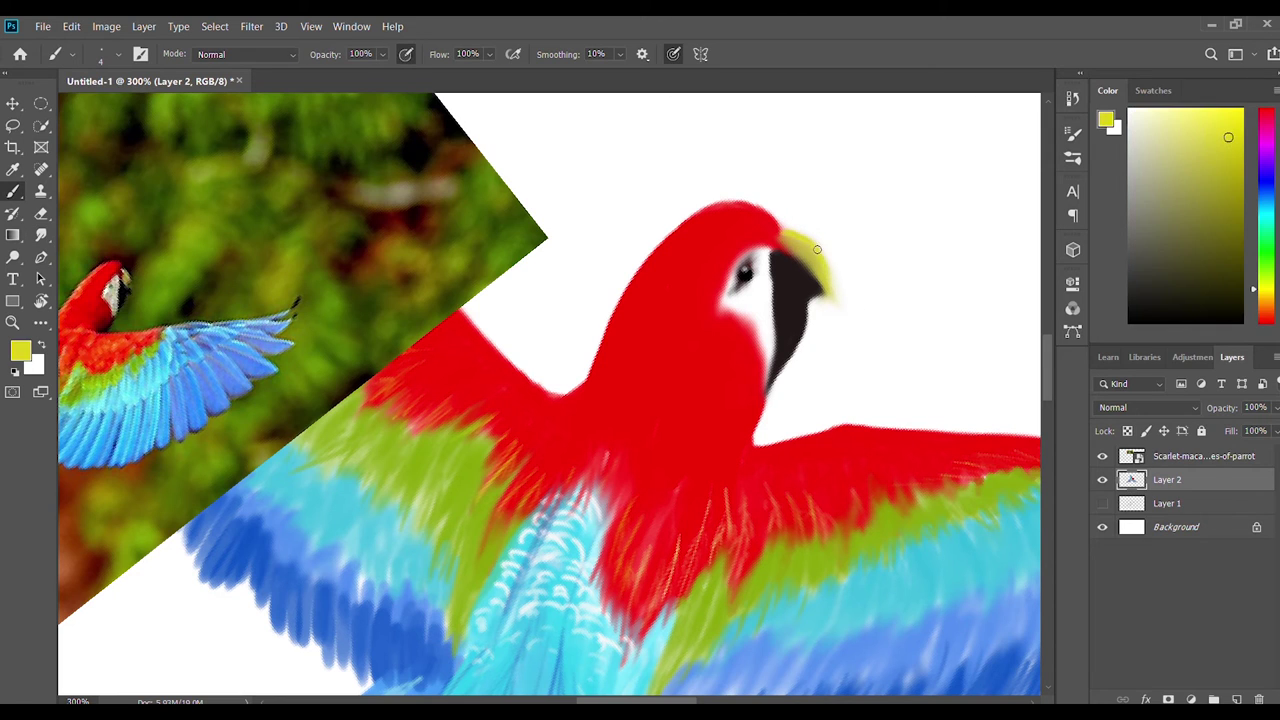
alt+click(792, 266)
drag(780, 252, 834, 296)
drag(798, 232, 837, 271)
key(ctrl+z)
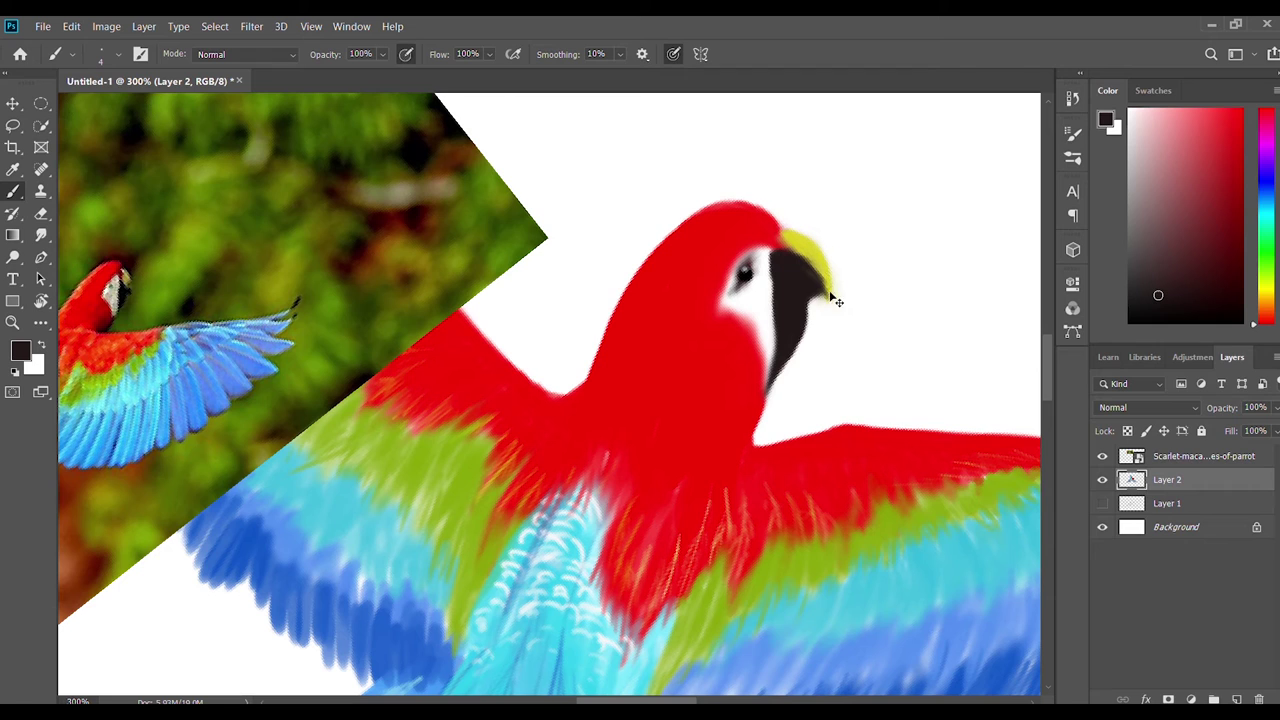
Bring the head and body into view and choose an orange paint colour.
key(r)
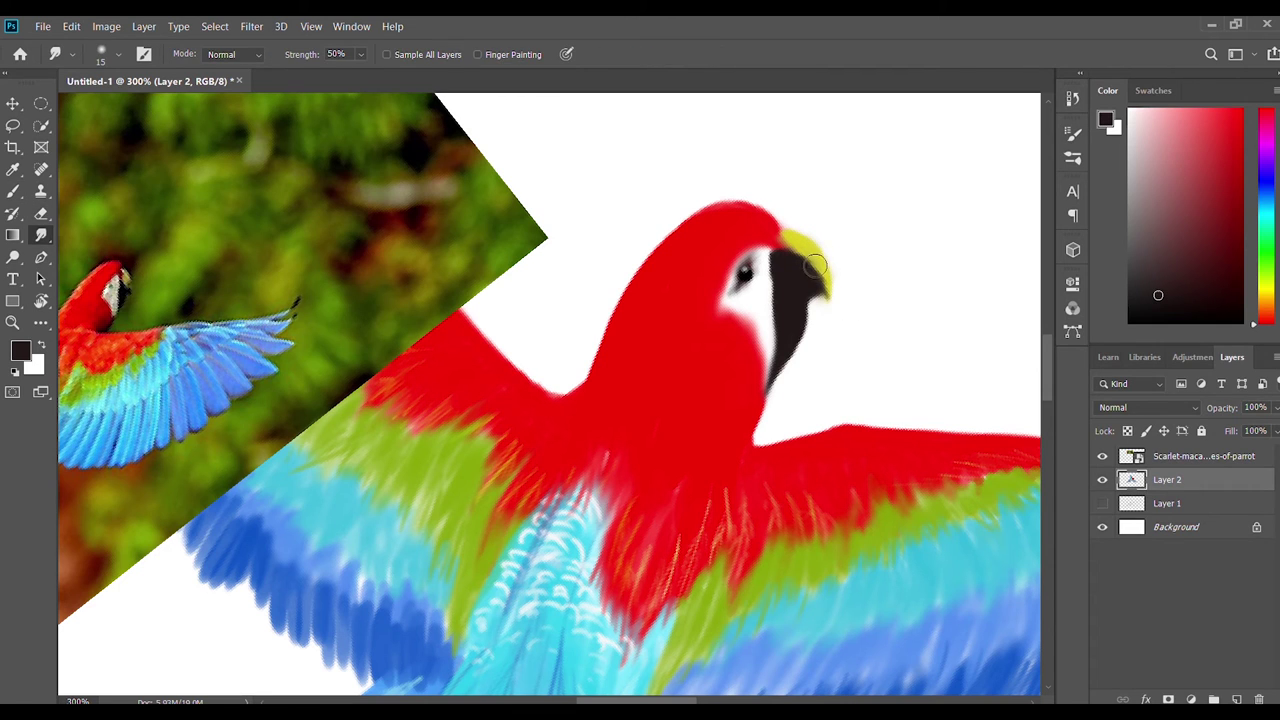
key(x)
key(b)
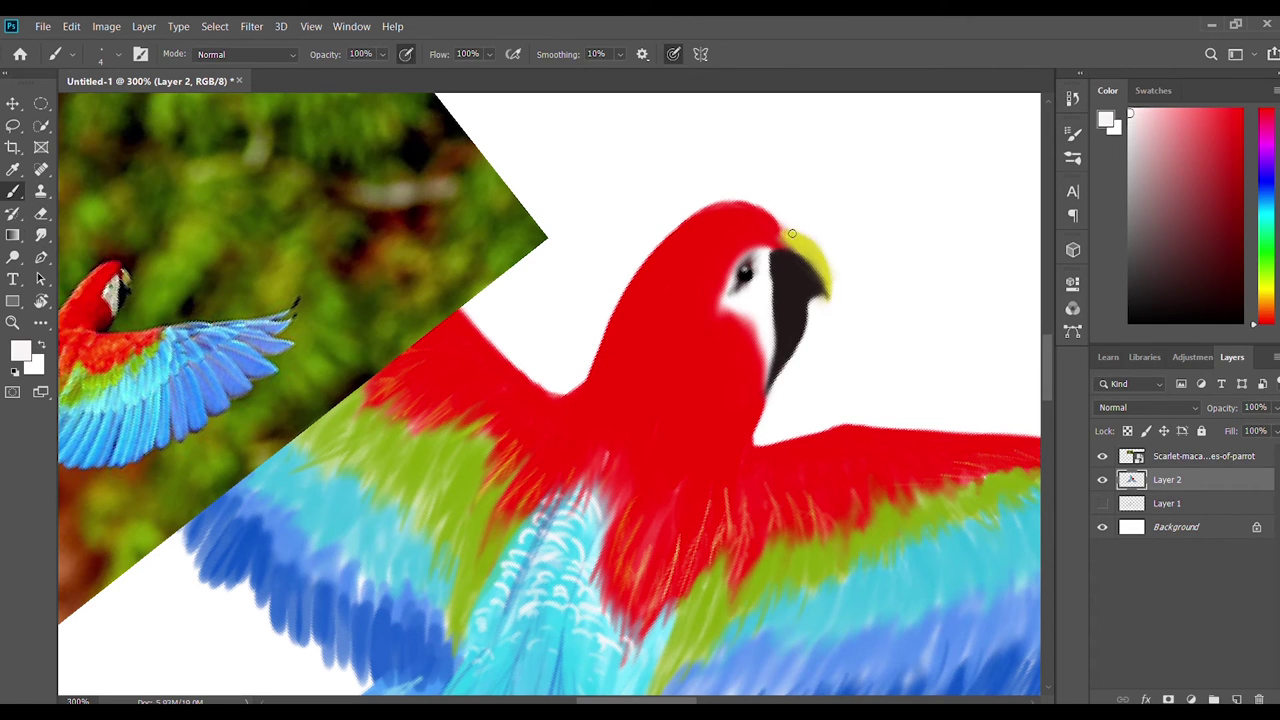
drag(640, 400, 745, 350)
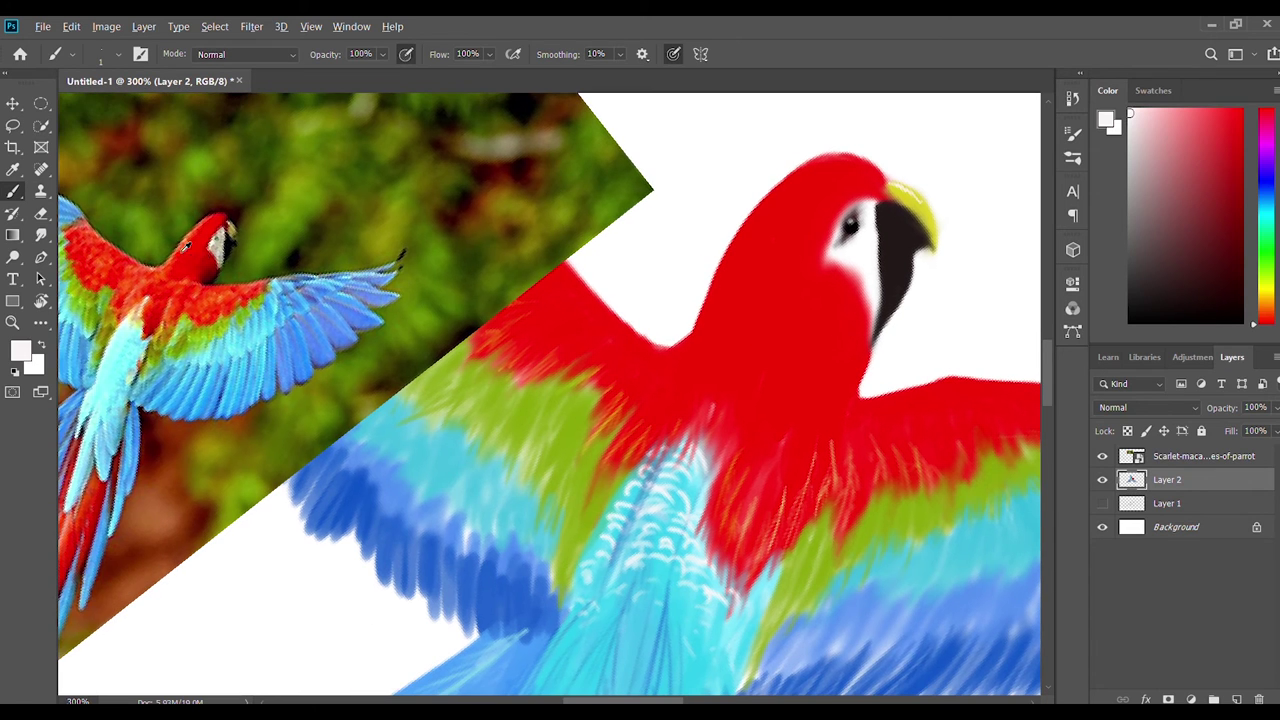
click(1229, 122)
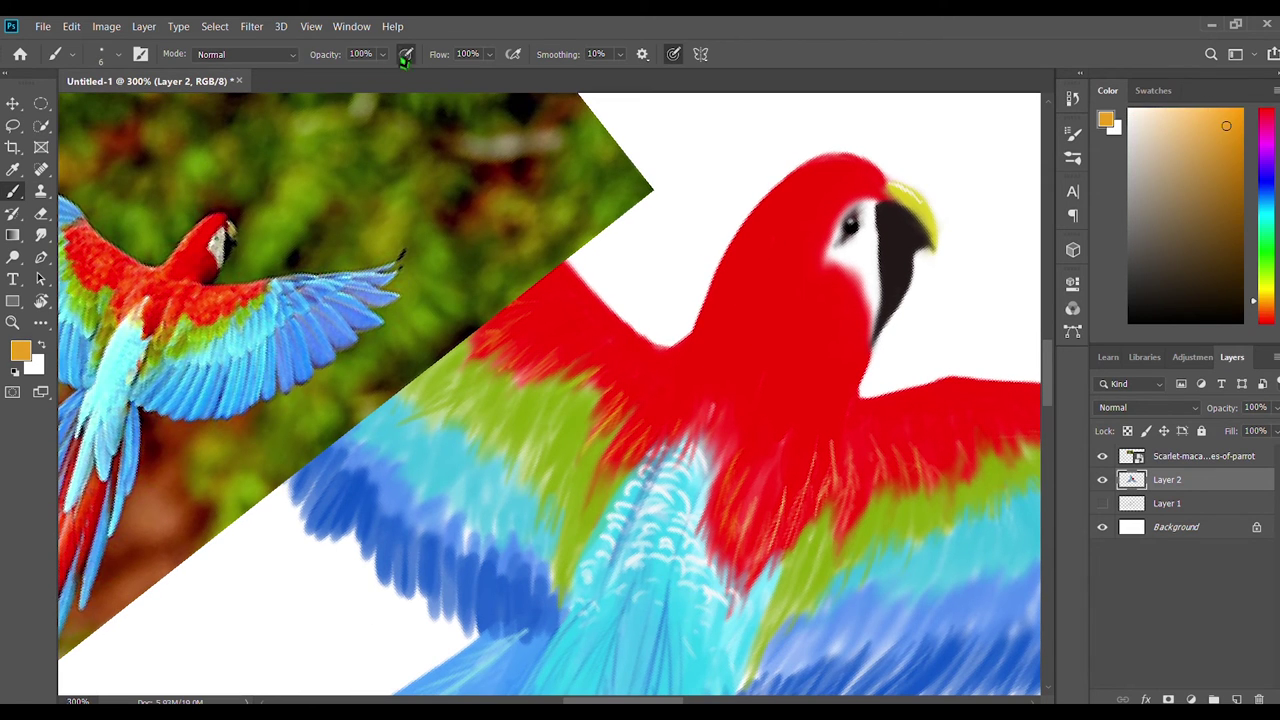
Add a new empty layer for the orange feathers and set the brush to size 10.
drag(792, 228, 836, 180)
key(ctrl+z)
click(1237, 699)
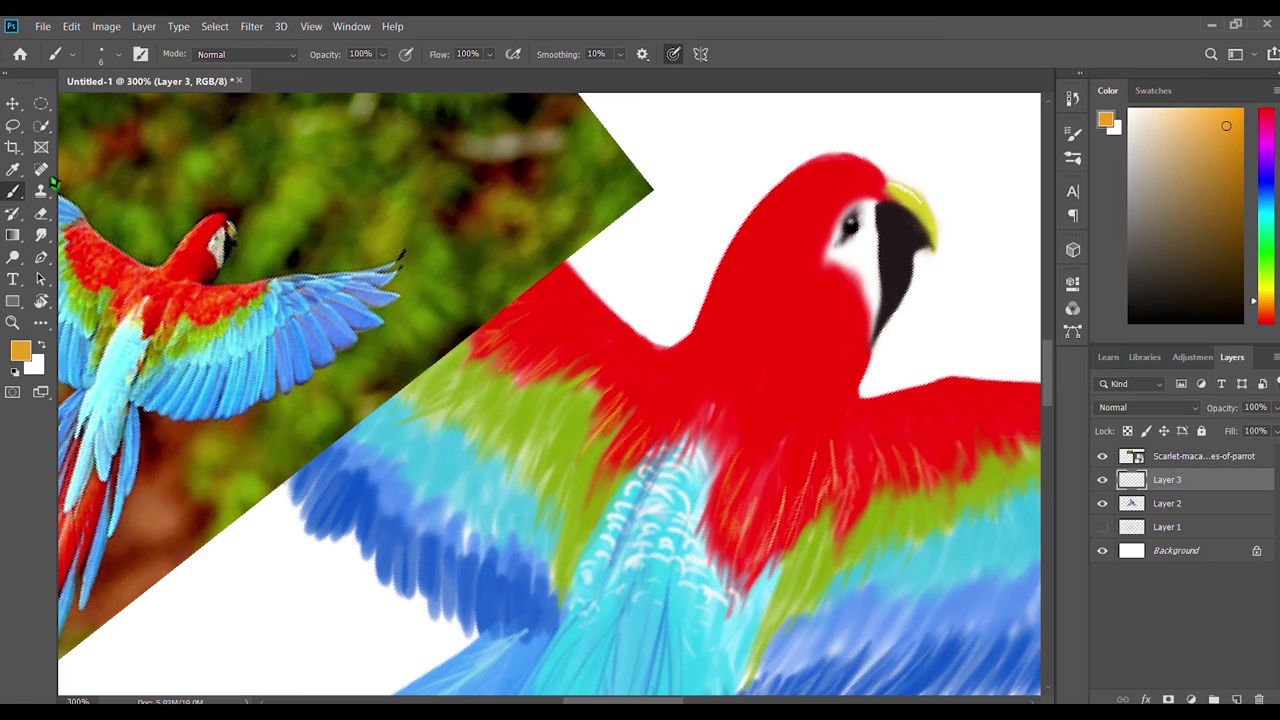
drag(758, 130, 706, 214)
key(ctrl+z)
key(bracketright)
key(bracketright)
key(bracketright)
key(bracketleft)
key(bracketleft)
key(bracketleft)
Paint orange feather streaks along the macaw's back, neck and red wing edge.
mouse_move(688, 140)
mouse_down()
mouse_move(690, 238)
mouse_move(742, 270)
mouse_move(728, 292)
mouse_up()
key(ctrl+z)
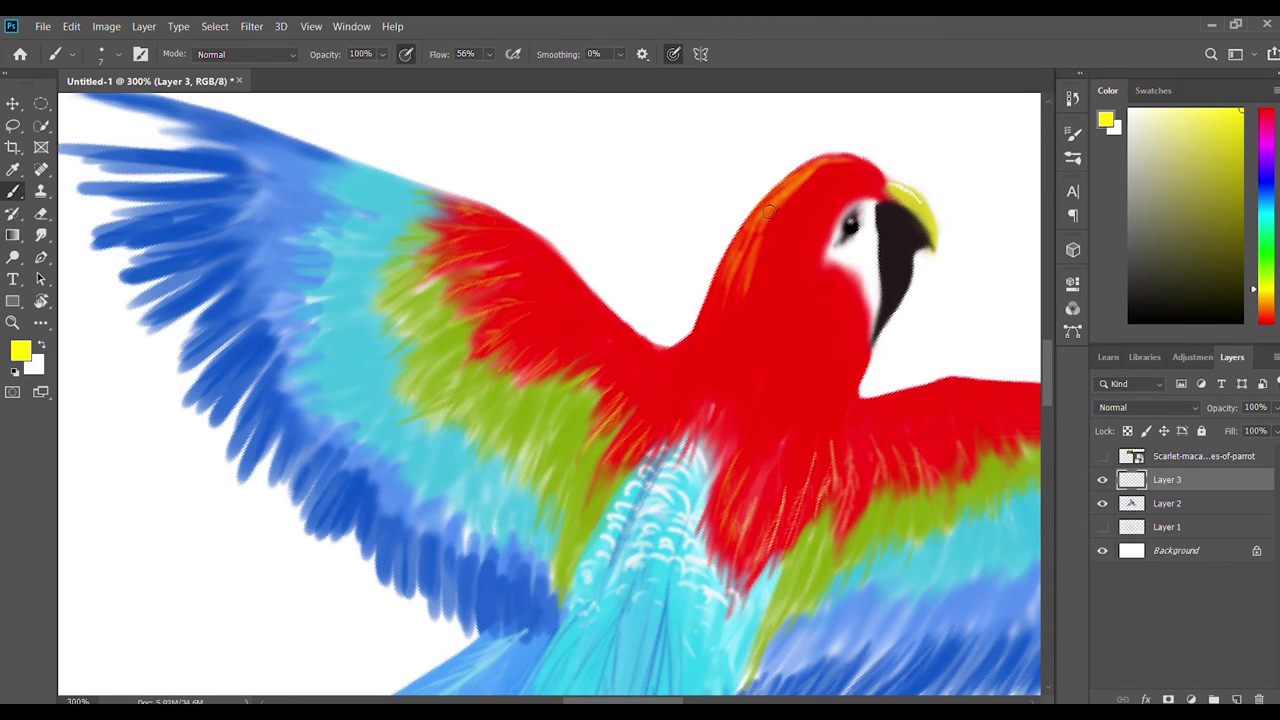
mouse_move(790, 196)
mouse_down()
mouse_move(740, 250)
mouse_move(682, 355)
mouse_move(585, 344)
mouse_move(564, 289)
mouse_up()
mouse_move(517, 254)
mouse_down()
mouse_move(610, 330)
mouse_move(612, 352)
mouse_move(701, 364)
mouse_up()
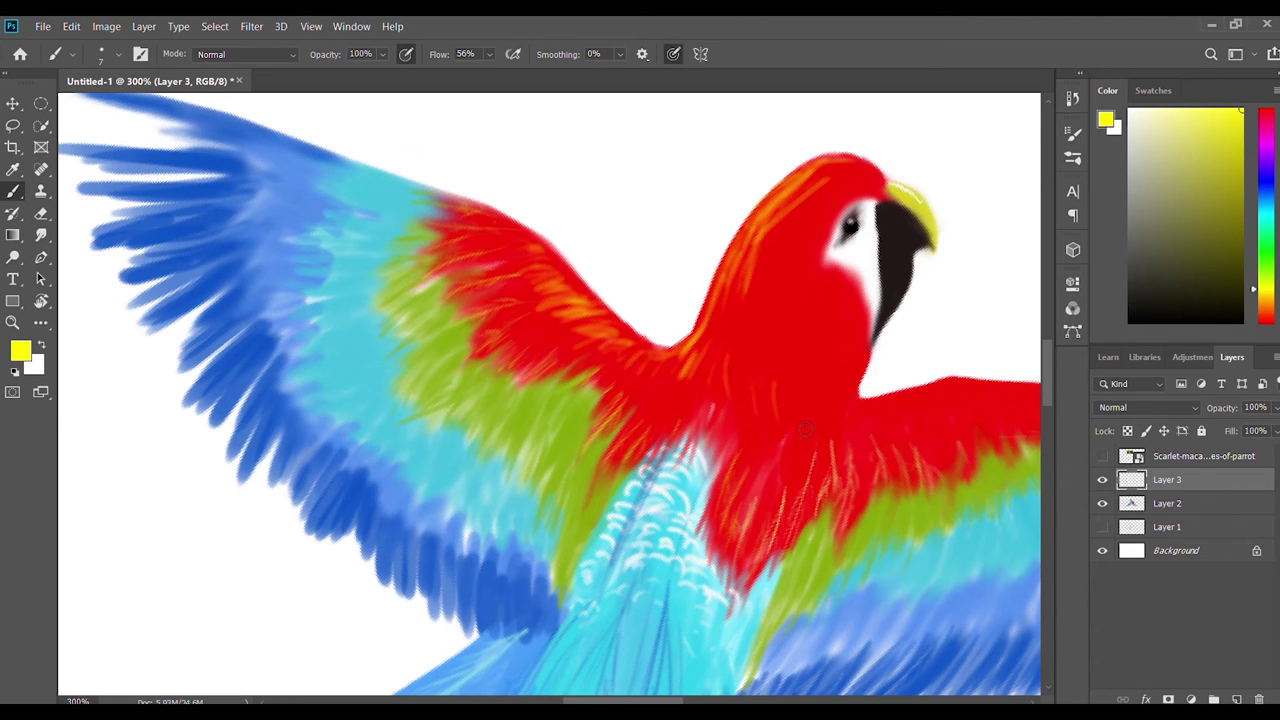
drag(805, 428, 915, 420)
scroll(800, 410, right, 3)
mouse_move(722, 415)
mouse_down()
mouse_move(958, 397)
mouse_move(805, 392)
mouse_move(706, 426)
mouse_up()
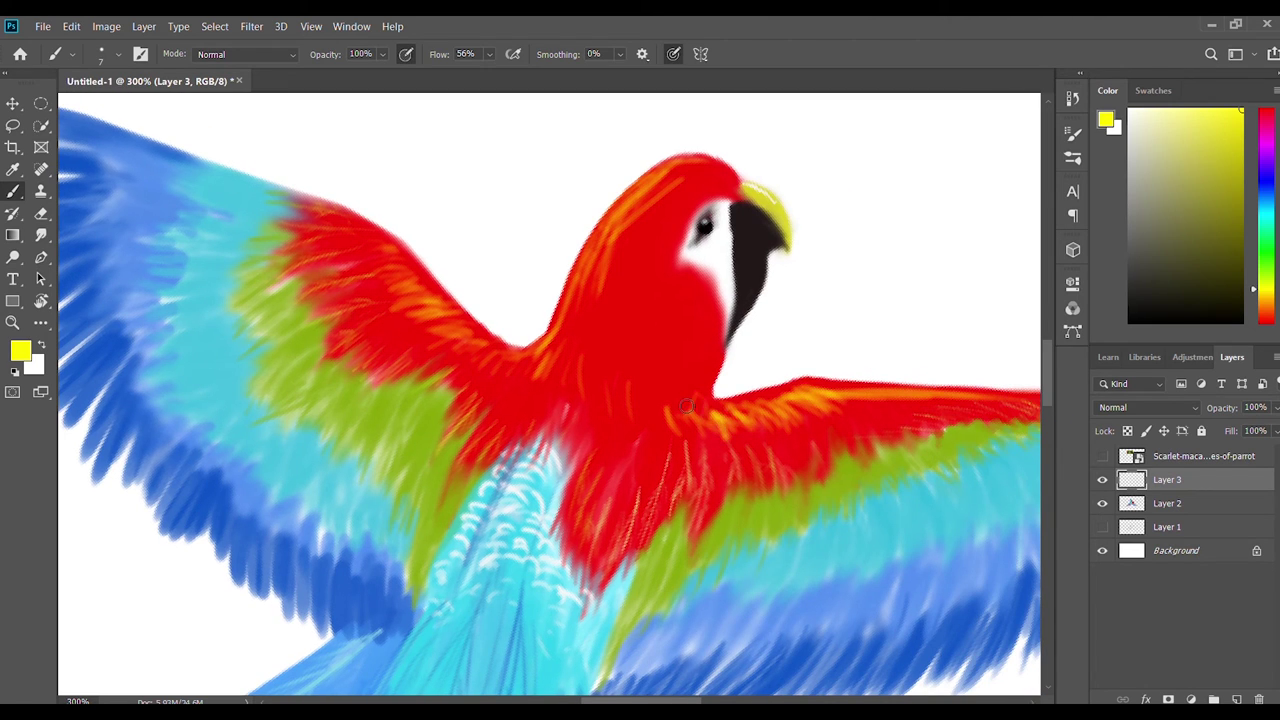
Add orange streaks down the back of the head and neck, then start smudging them.
mouse_move(680, 166)
mouse_down()
mouse_move(620, 204)
mouse_move(600, 284)
mouse_move(548, 340)
mouse_up()
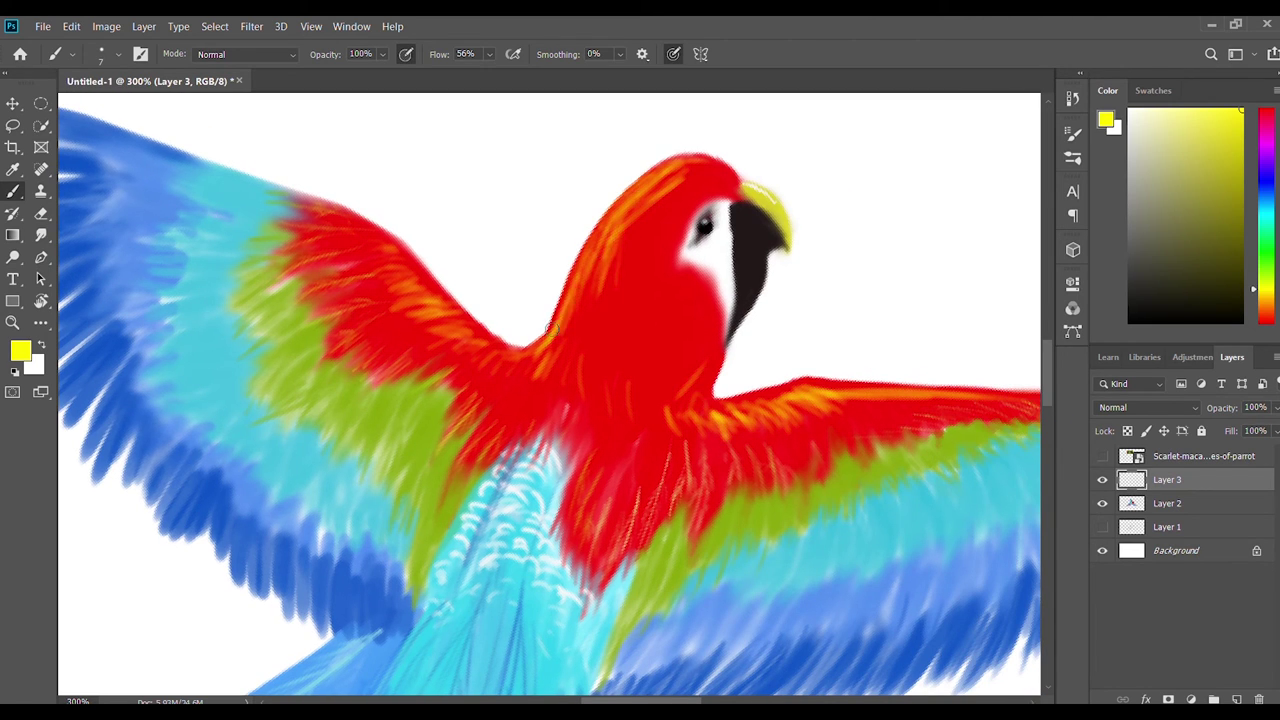
mouse_move(600, 238)
mouse_down()
mouse_move(548, 332)
mouse_move(580, 290)
mouse_up()
key(r)
mouse_move(676, 180)
mouse_down()
mouse_move(604, 256)
mouse_move(624, 240)
mouse_up()
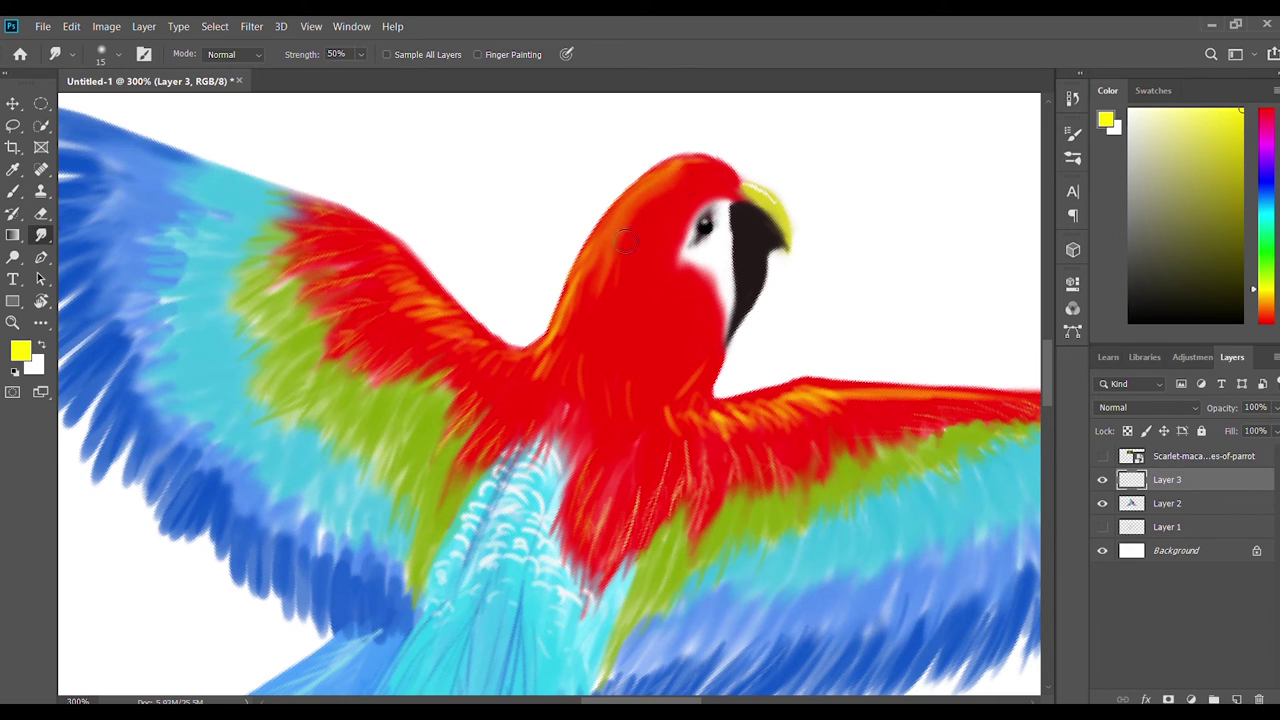
Smudge the orange streaks into the head, neck and right wing's red edge.
mouse_move(664, 196)
mouse_down()
mouse_move(533, 367)
mouse_move(392, 298)
mouse_move(410, 287)
mouse_move(440, 330)
mouse_move(510, 378)
mouse_move(694, 376)
mouse_up()
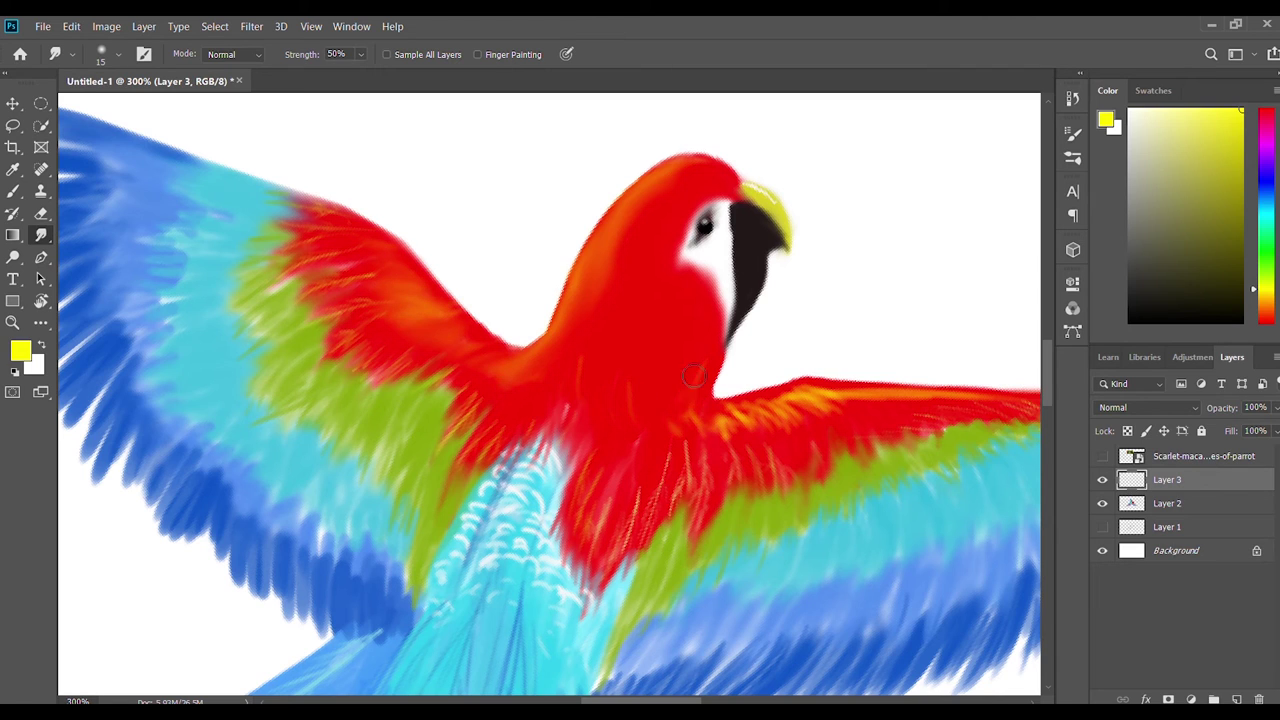
mouse_move(672, 418)
mouse_down()
mouse_move(979, 400)
mouse_move(850, 400)
mouse_move(880, 390)
mouse_move(840, 386)
mouse_move(972, 406)
mouse_move(815, 400)
mouse_up()
key(bracketleft)
key(bracketleft)
key(bracketleft)
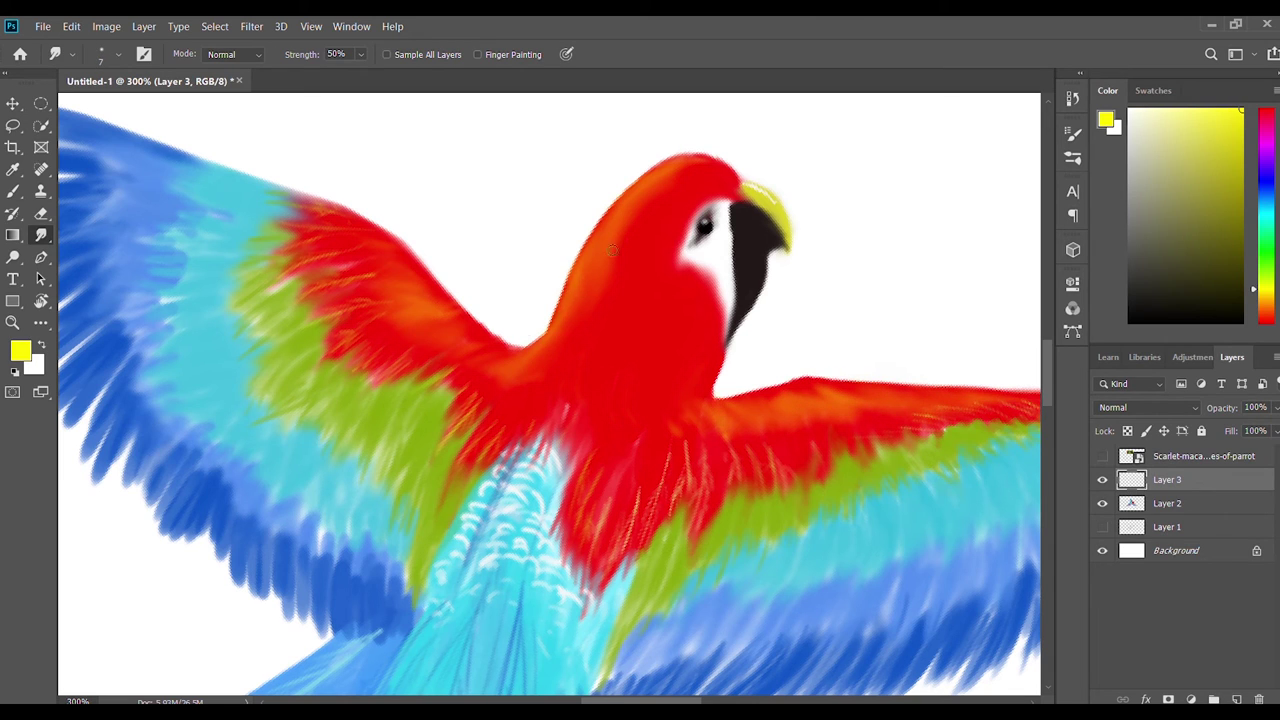
scroll(761, 297, right, 1)
On Layer 2, smudge the white cheek and beak edge, then fit the whole image in view.
key(alt+bracketleft)
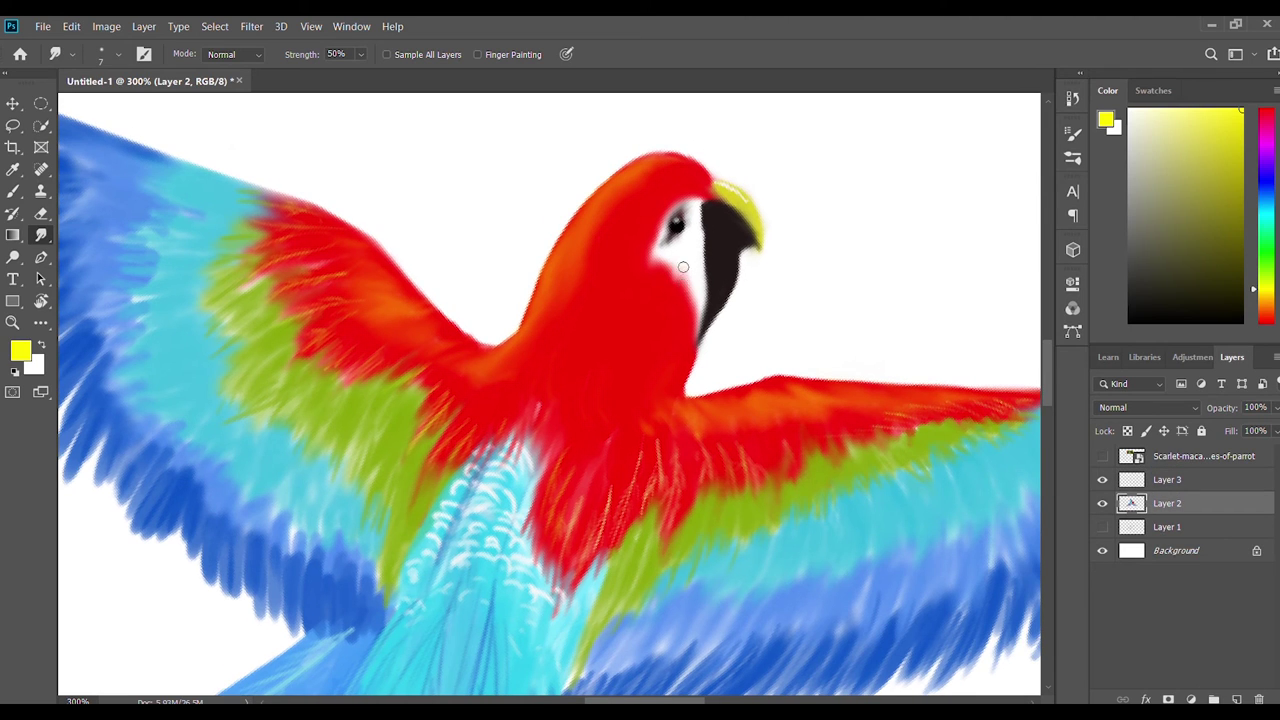
drag(683, 267, 697, 295)
drag(707, 342, 686, 254)
key(ctrl+0)
drag(643, 330, 717, 414)
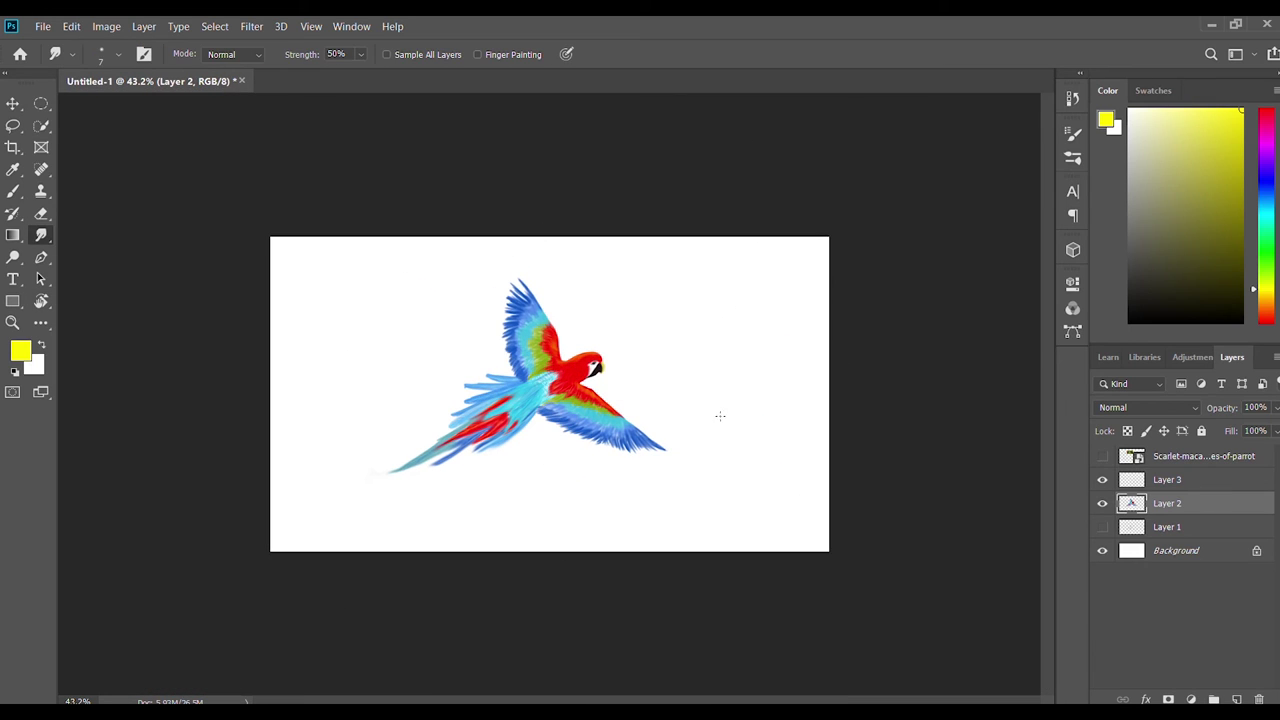
Show the reference photo layer and move it to the top-left corner.
click(1102, 456)
key(v)
mouse_move(528, 299)
mouse_down()
mouse_move(413, 300)
mouse_move(354, 268)
mouse_up()
click(617, 219)
key(ctrl+0)
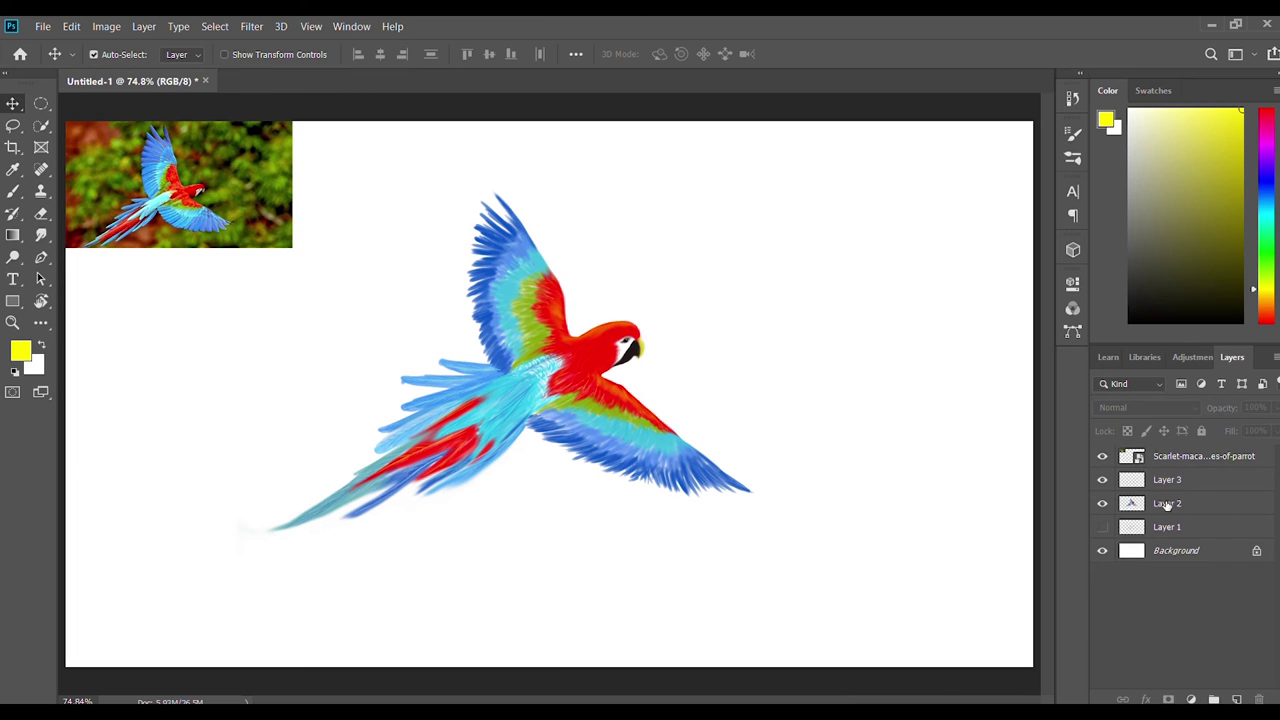
Group Layer 2 and Layer 3 into Group 1 and enlarge the parrot about 140%.
shift+click(1167, 505)
key(ctrl+g)
key(ctrl+t)
drag(754, 186, 969, 106)
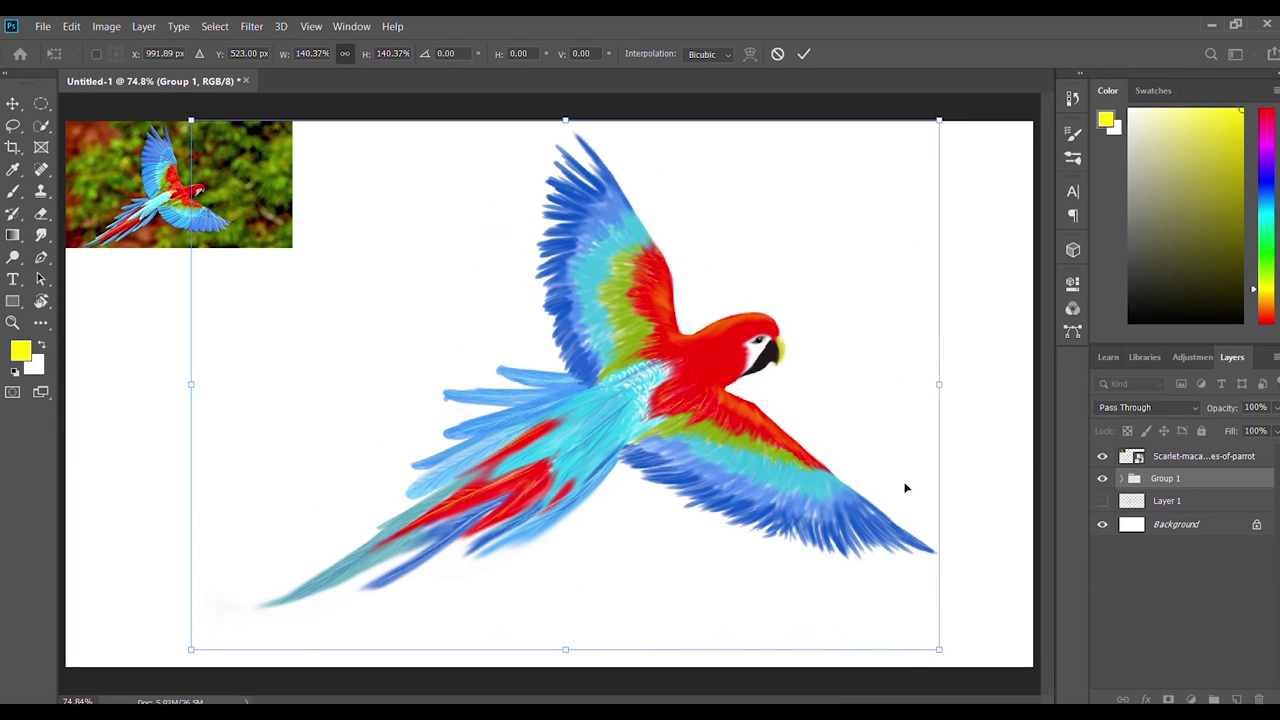
drag(905, 488, 871, 487)
click(803, 54)
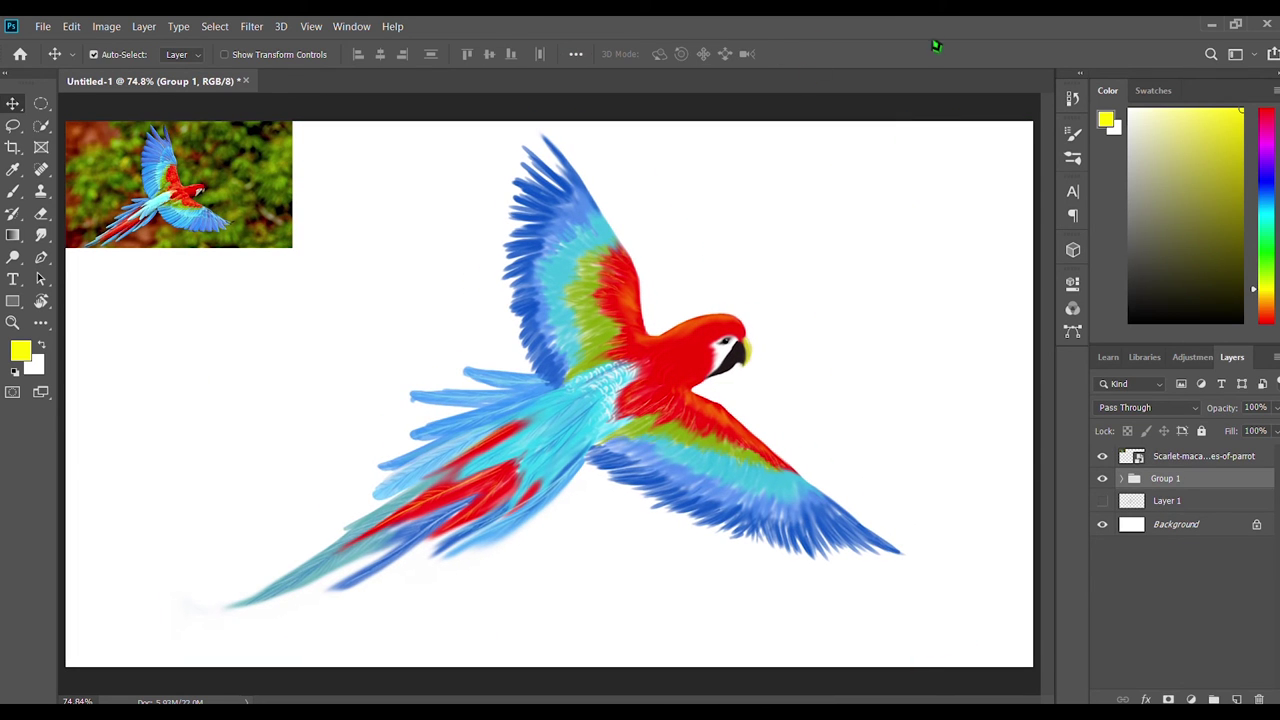
Move the macaw photo toward the centre and scale it larger across the canvas.
click(226, 217)
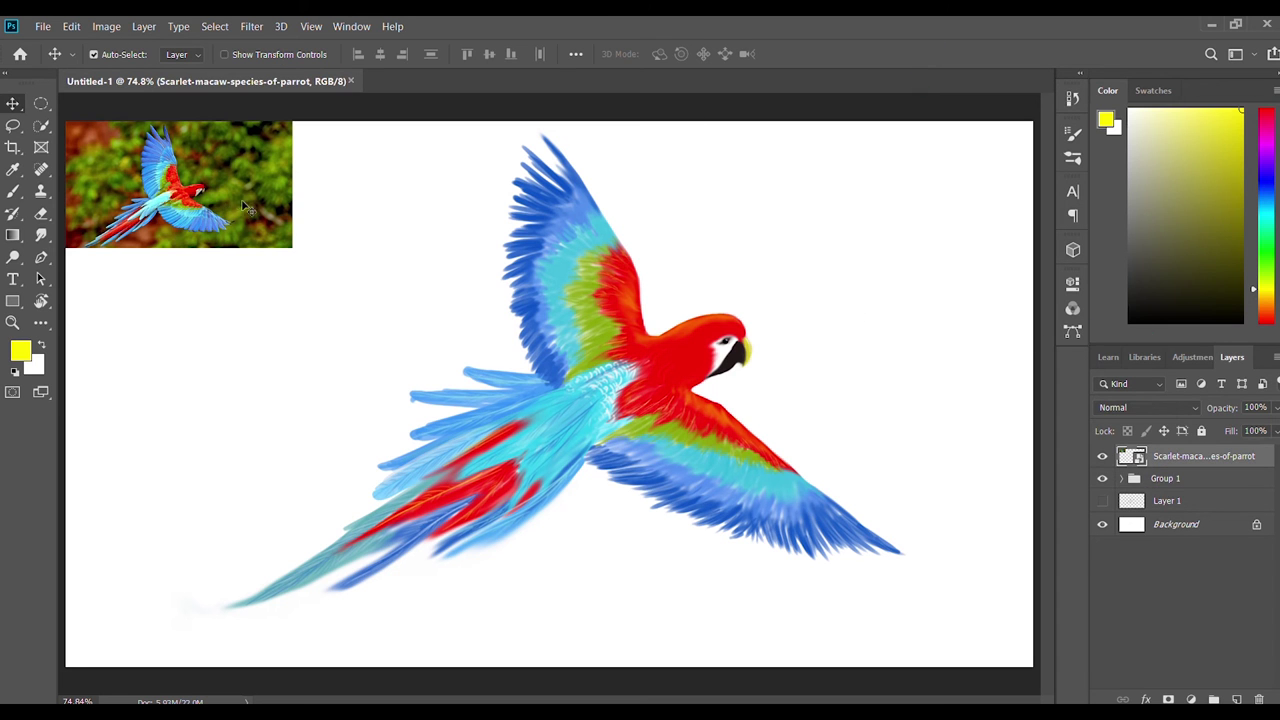
key(ctrl+t)
drag(226, 217, 666, 442)
drag(620, 346, 620, 132)
drag(620, 475, 611, 607)
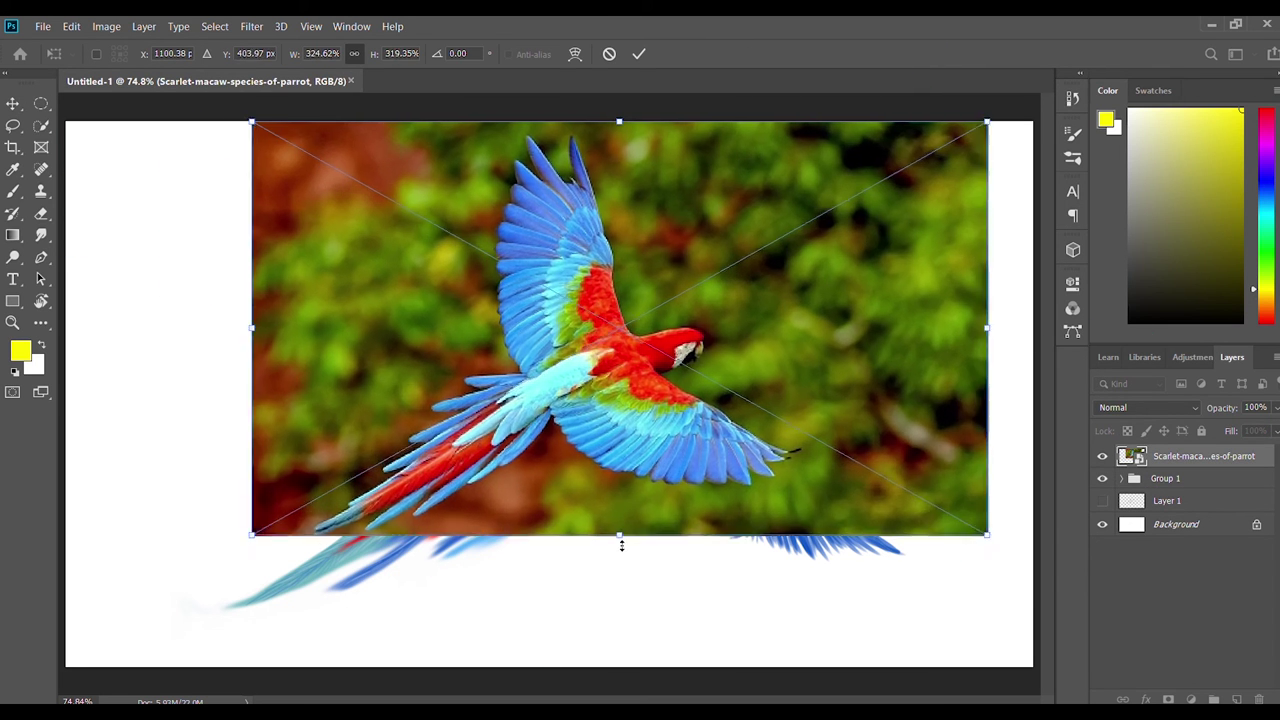
click(1165, 478)
Keep the photo layer above Group 1 and move it into the top-left corner.
drag(1190, 456, 1190, 488)
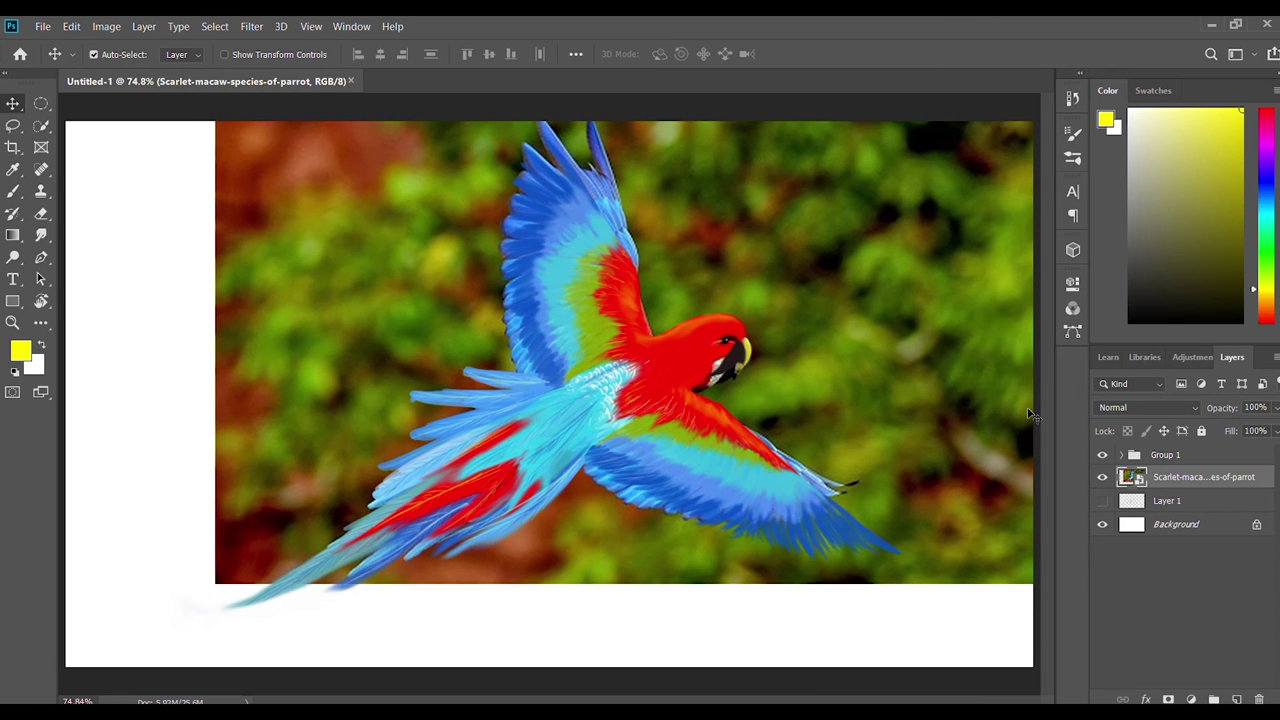
drag(1208, 476, 1208, 452)
key(ctrl+t)
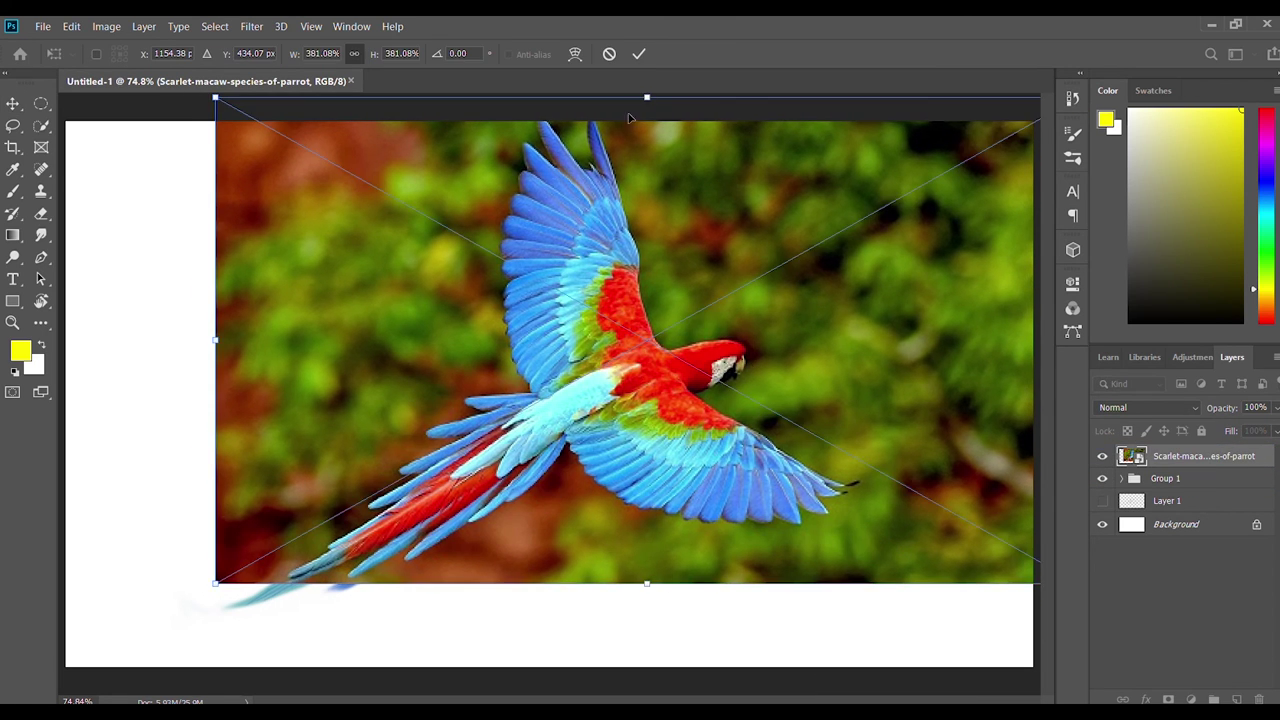
drag(607, 470, 191, 179)
key(Return)
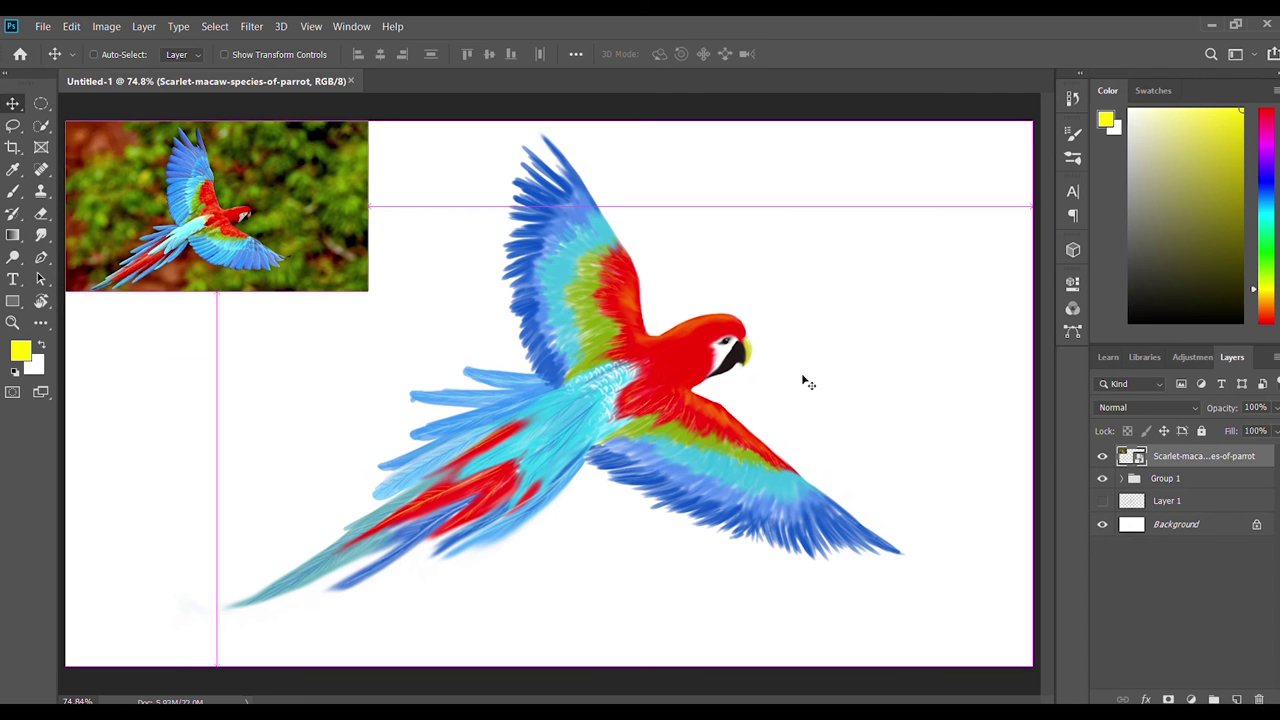
Bring the parrot's head into view, expand Group 1 and add a new empty layer.
scroll(643, 380, up, 3)
drag(560, 374, 305, 412)
click(1122, 478)
click(1180, 524)
Move Layer 4 below Layer 2 and get the brush ready with white paint.
click(1236, 699)
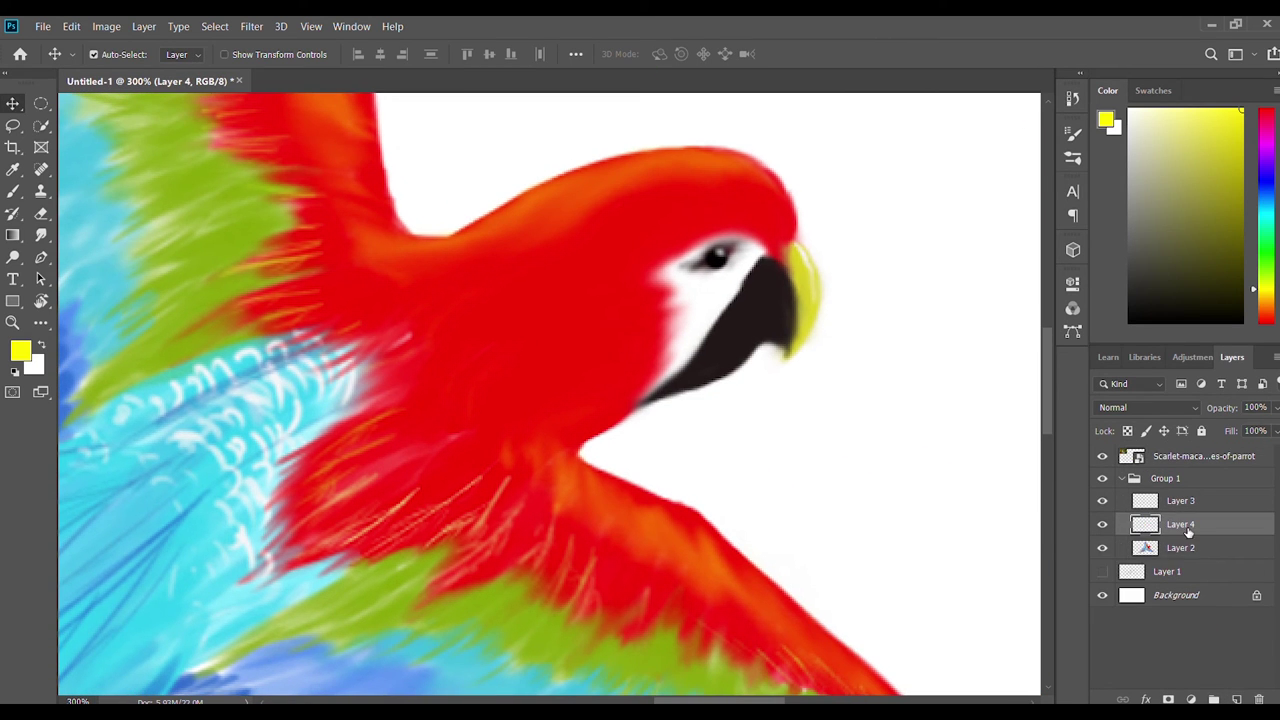
drag(1180, 524, 1158, 540)
click(1130, 112)
key(b)
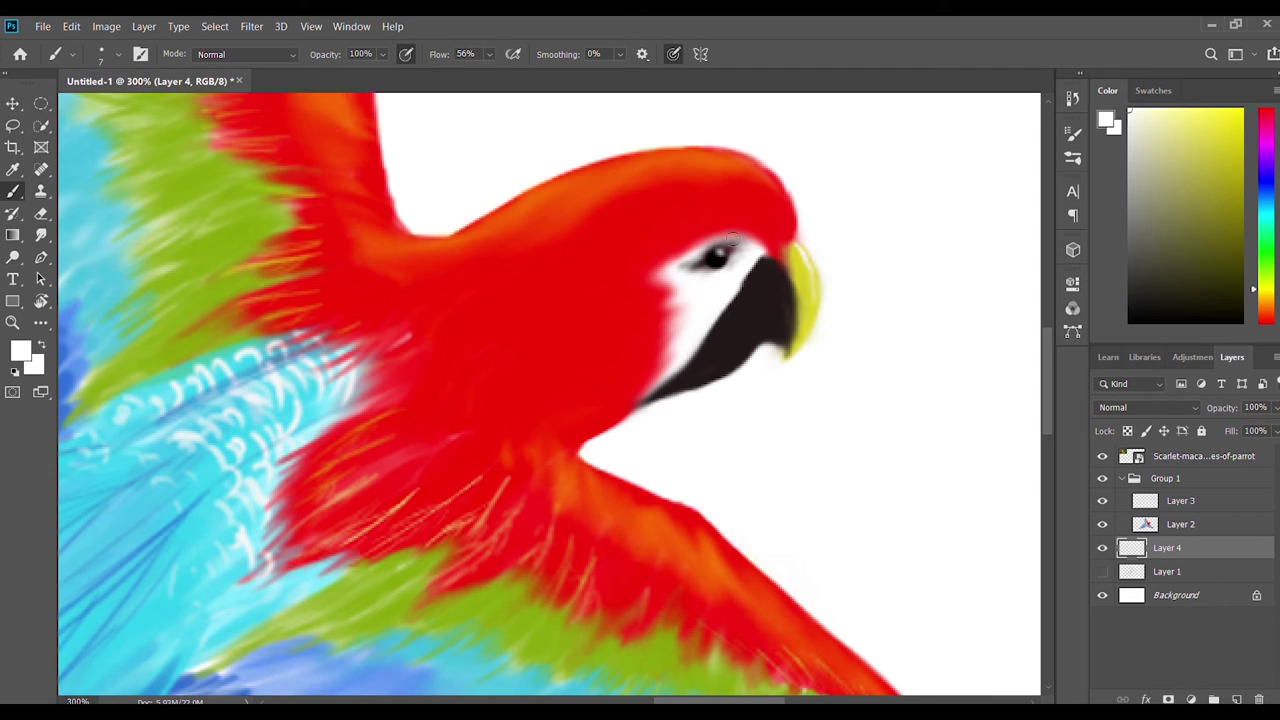
Add a red Solid Color fill layer, Color Fill 1.
click(1167, 571)
click(1190, 699)
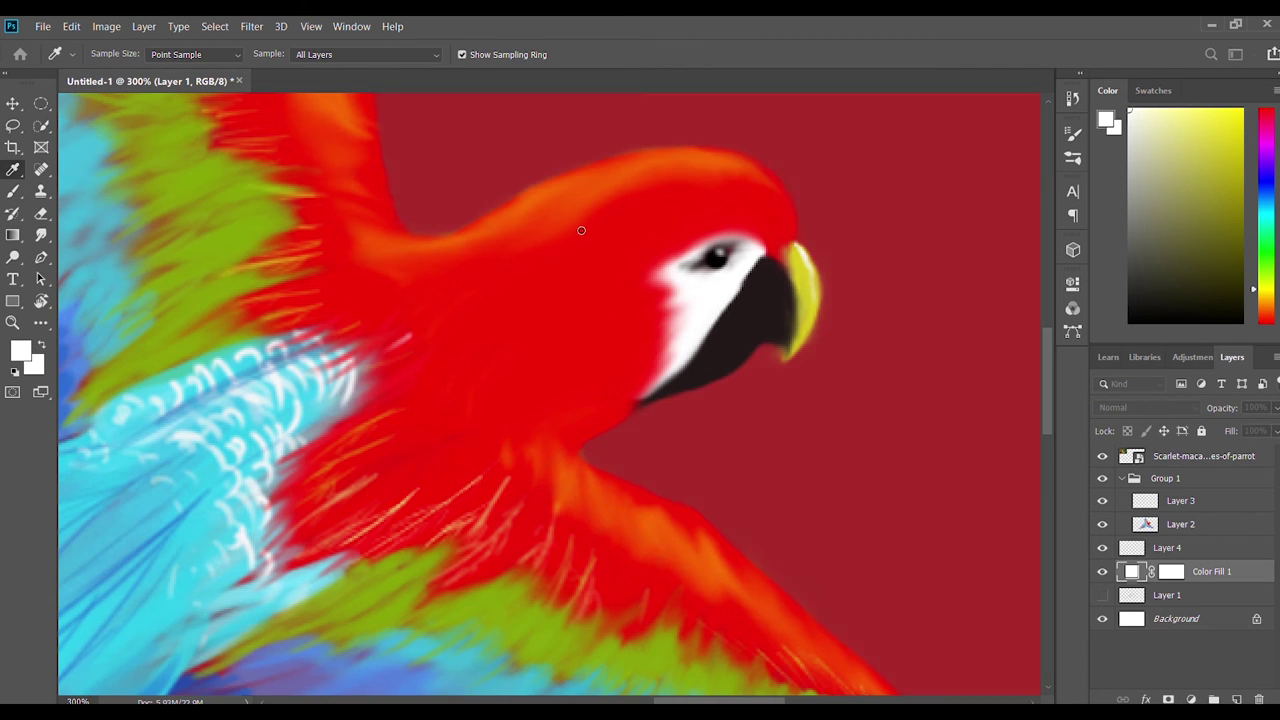
key(ctrl+0)
key(i)
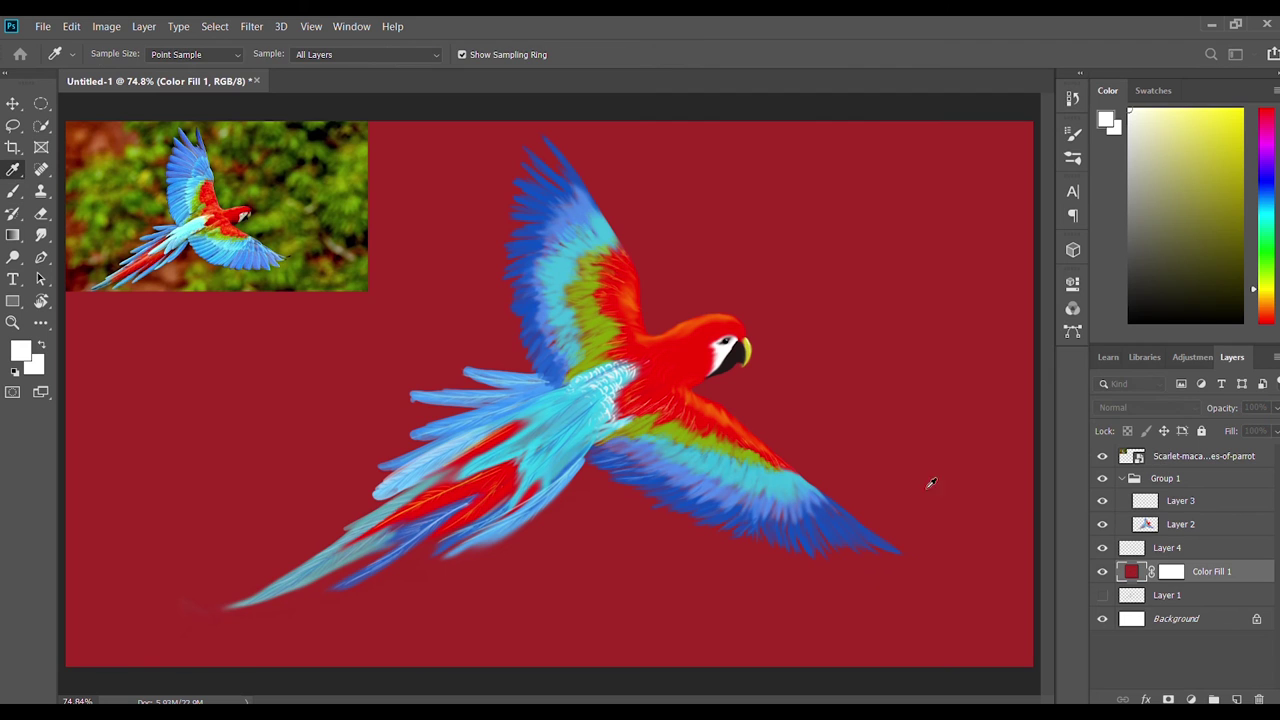
drag(1093, 125, 994, 192)
mouse_move(1137, 165)
mouse_down()
mouse_move(1145, 275)
mouse_move(420, 520)
mouse_up()
key(Return)
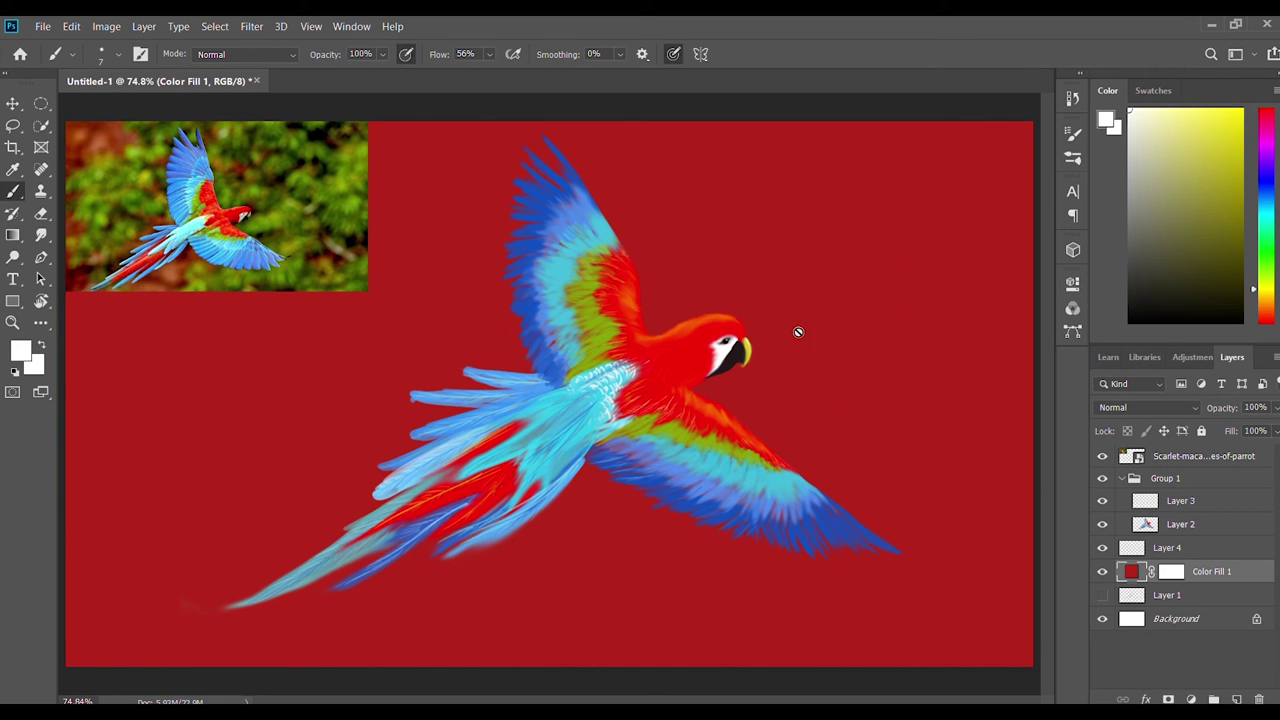
Invert Color Fill 1's mask to hide the red and set the brush to size 50.
click(1170, 510)
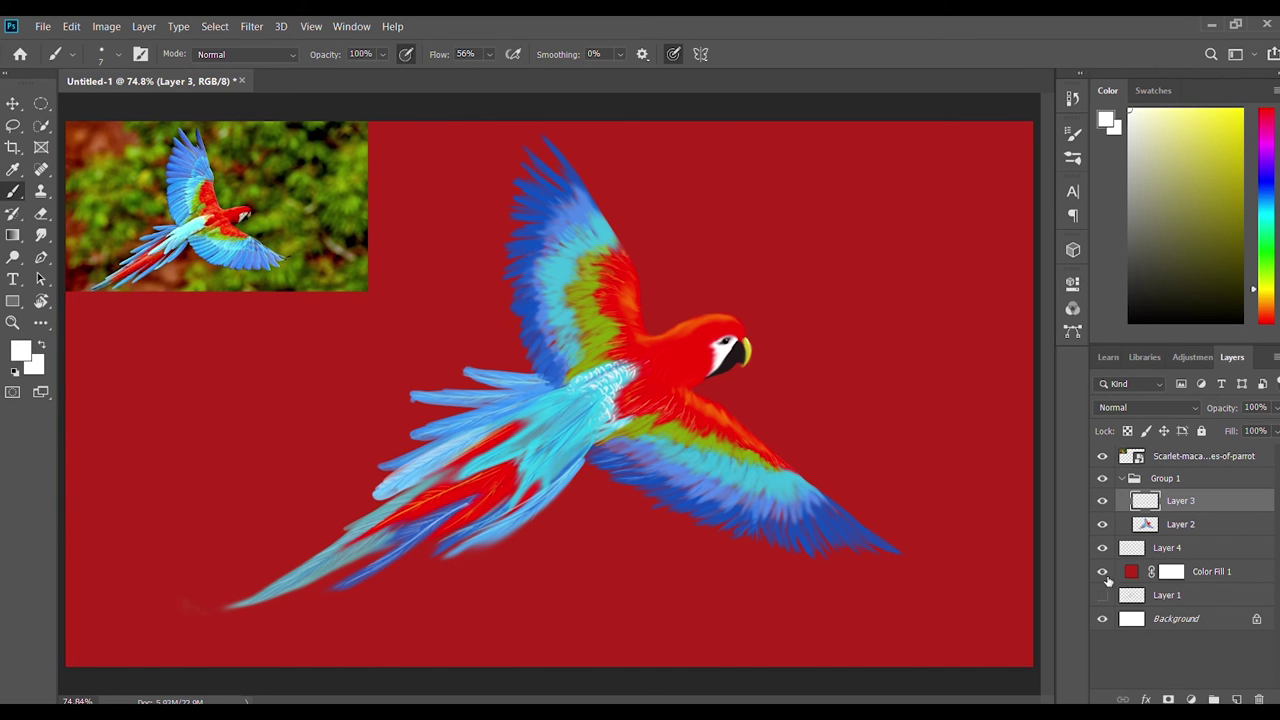
click(1131, 566)
click(1172, 572)
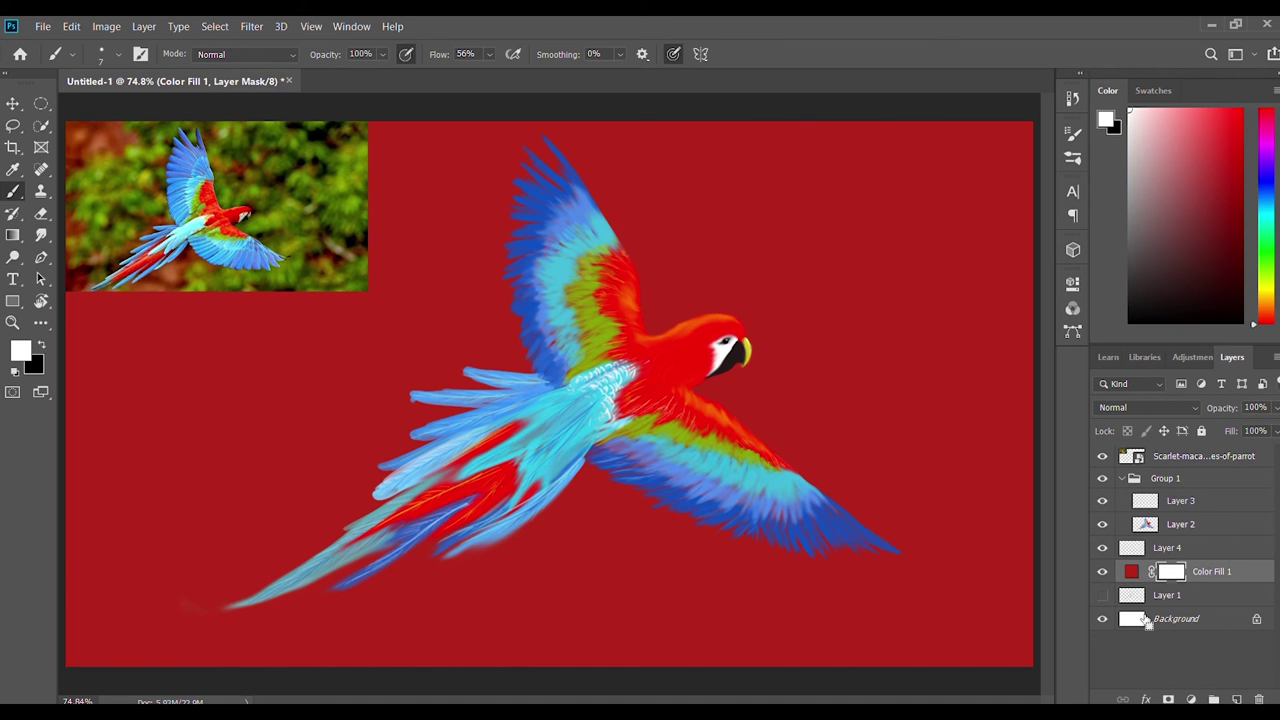
key(ctrl+i)
key(bracketright)
key(bracketright)
key(bracketright)
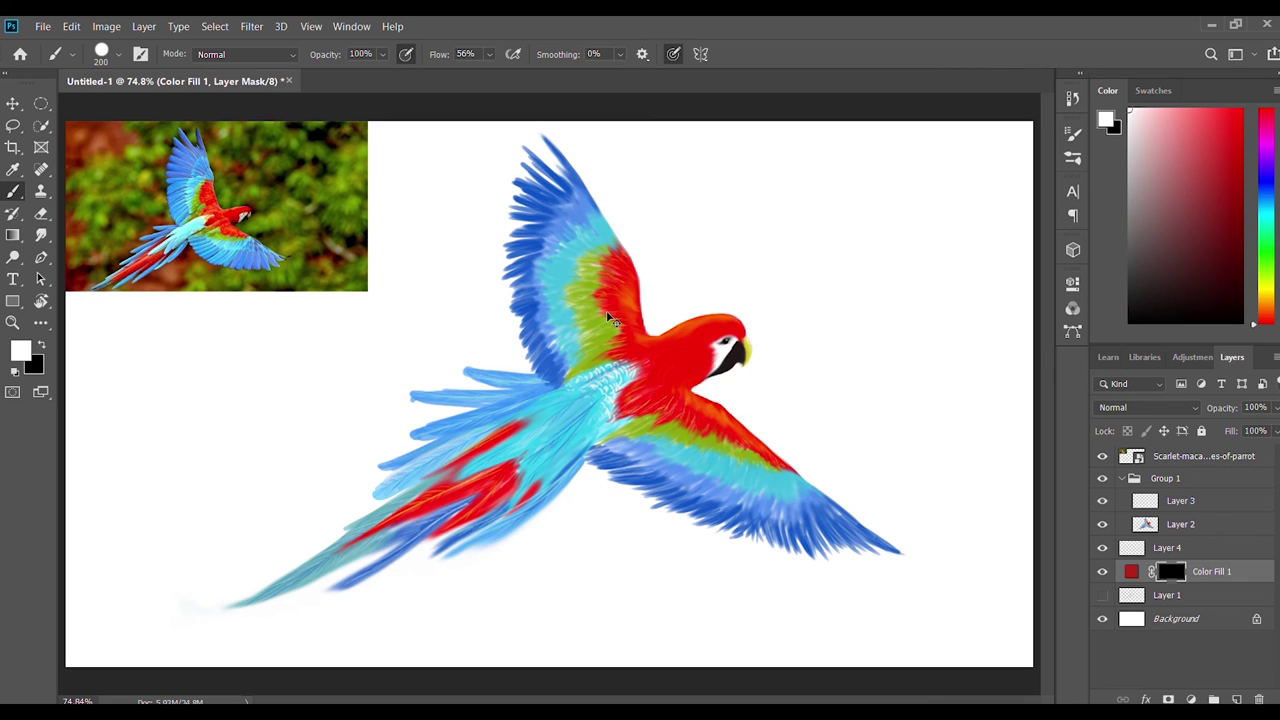
key(alt+BackSpace)
key(ctrl+BackSpace)
key(bracketleft)
key(bracketleft)
key(bracketleft)
key(e)
key(b)
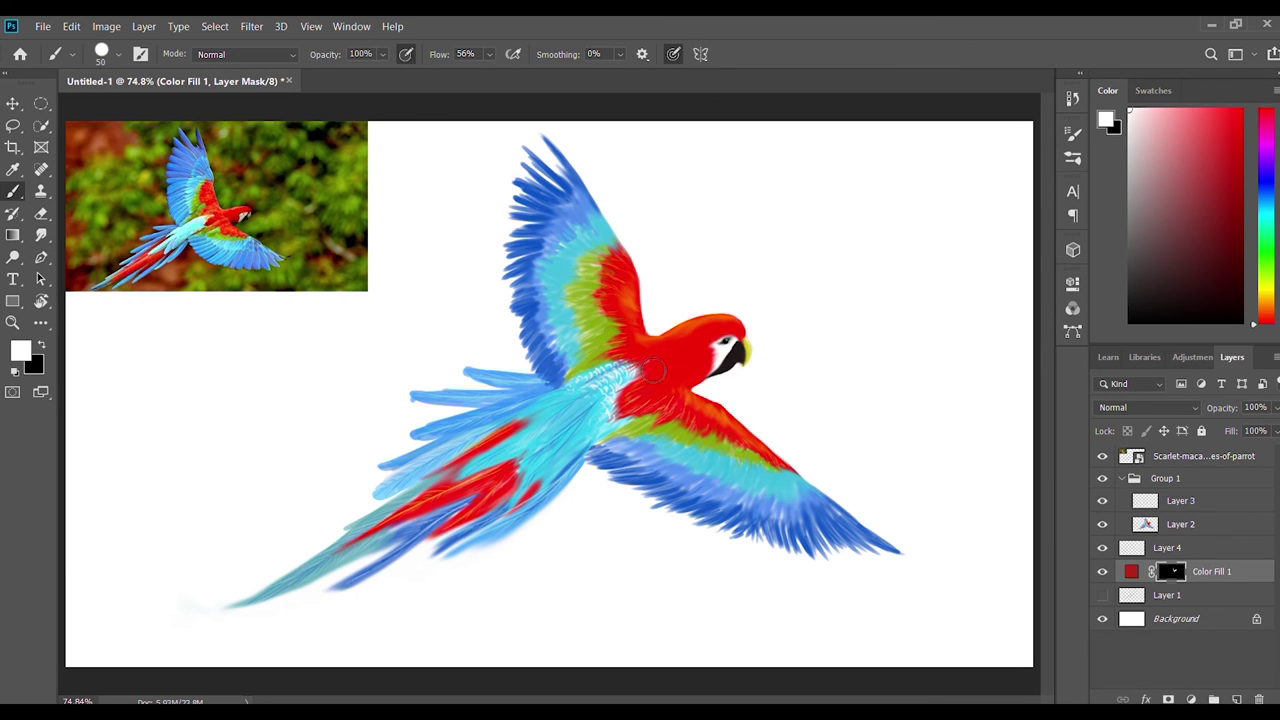
Add a green Color Fill 2 with an inverted mask, painting green onto the upper wing.
click(1191, 699)
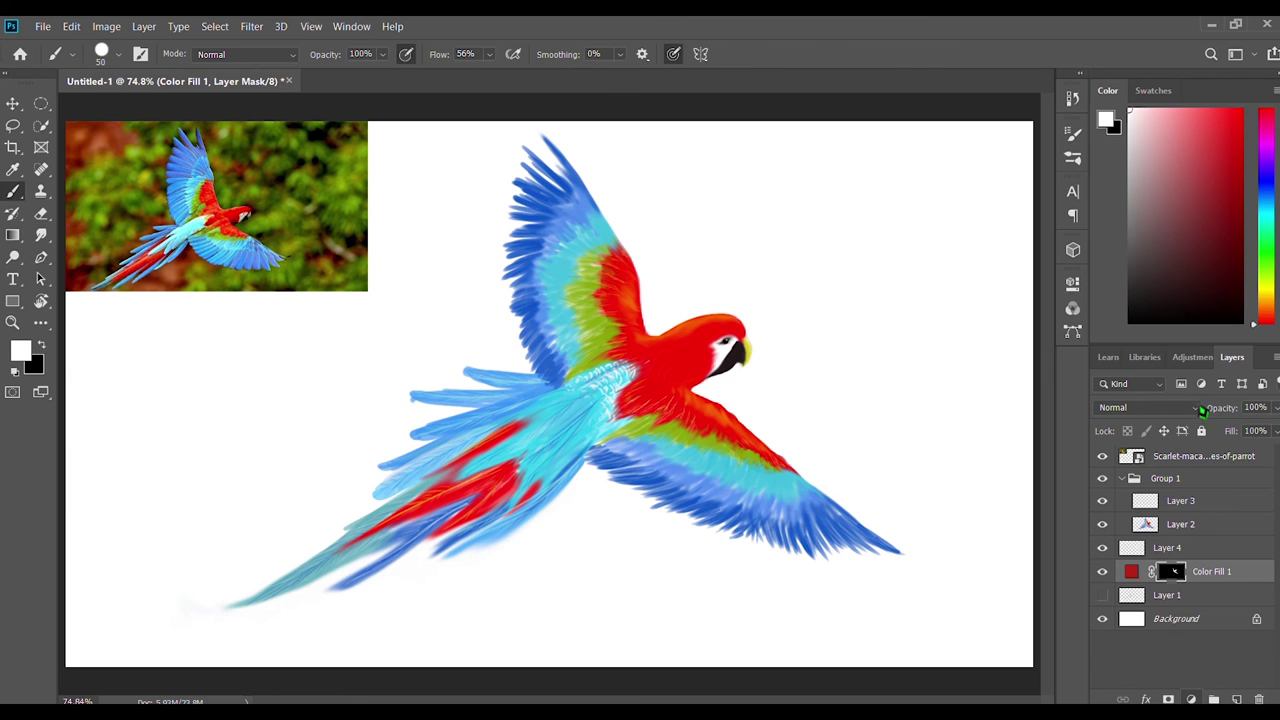
key(Return)
key(b)
key(ctrl+i)
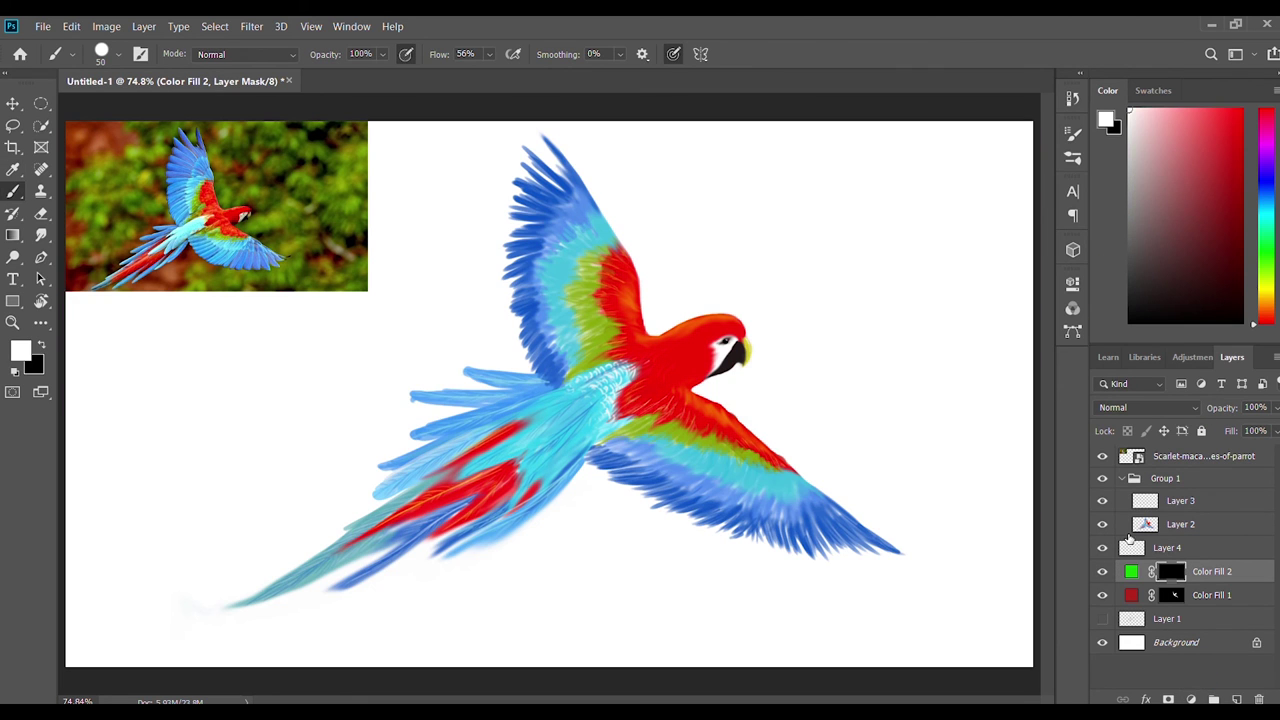
drag(599, 274, 572, 297)
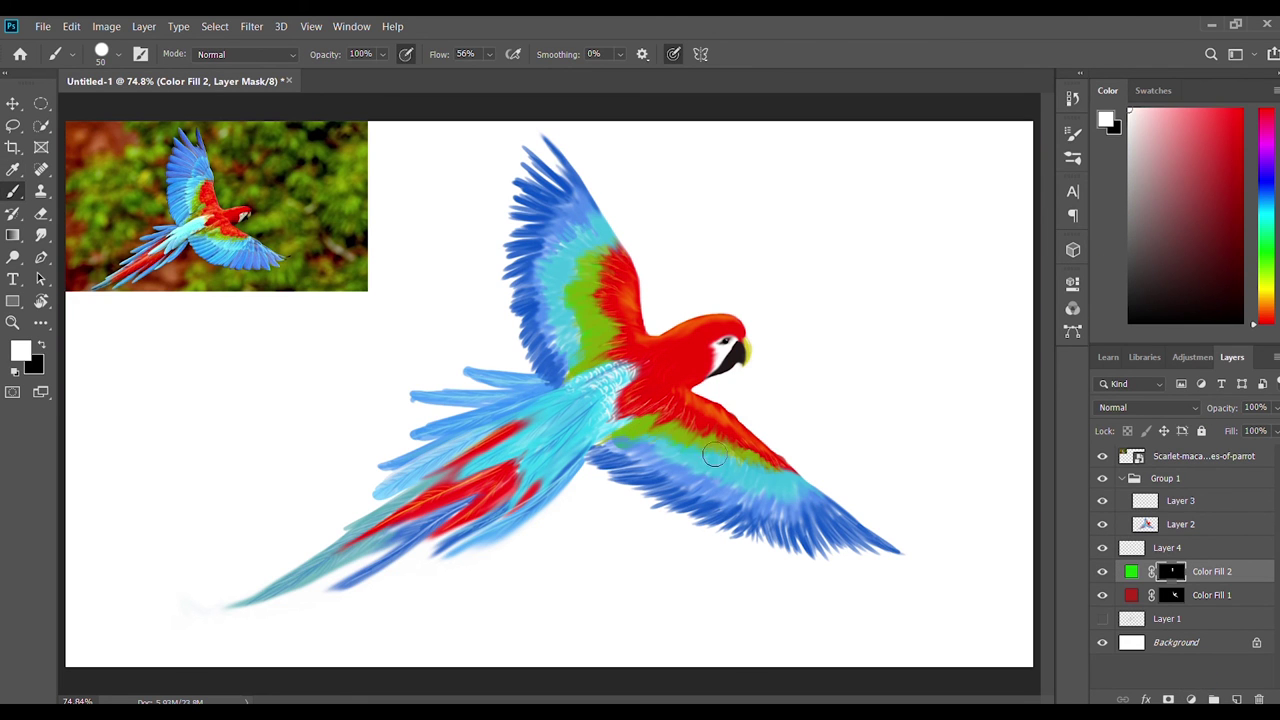
drag(594, 345, 573, 276)
Make Color Fill 3 cyan, invert its mask and paint cyan onto the wings.
click(559, 318)
key(b)
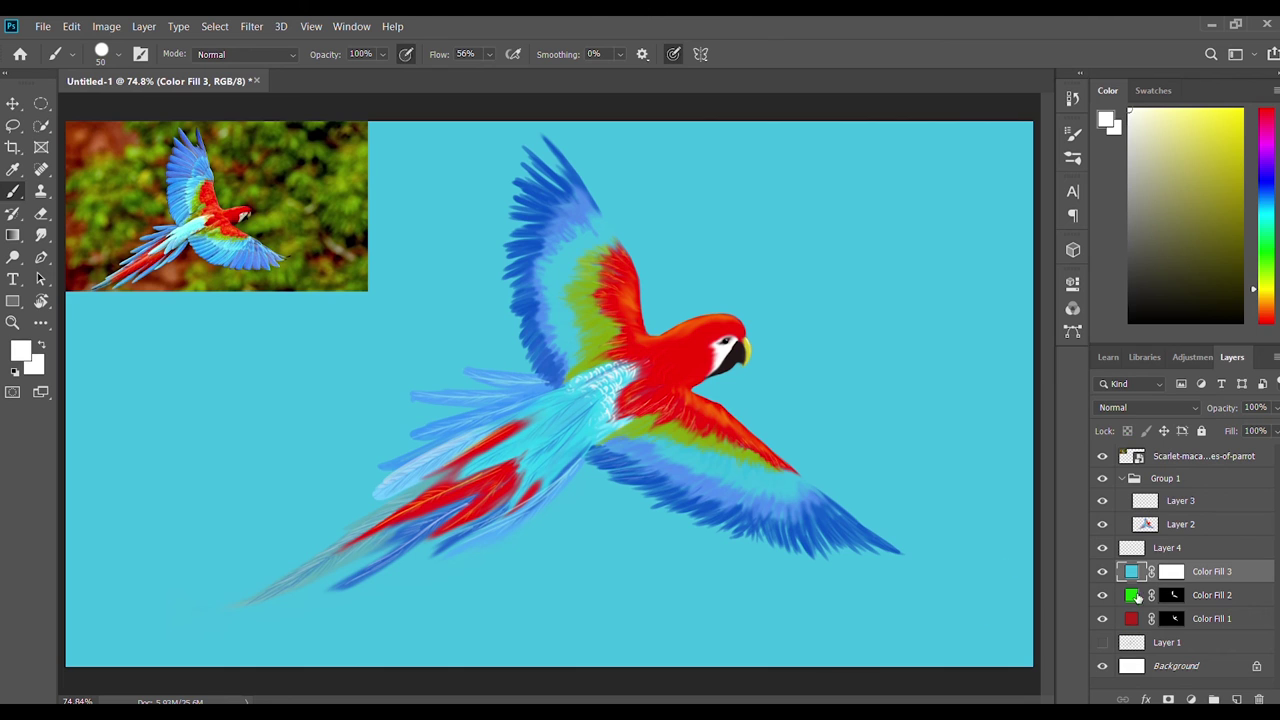
click(1171, 571)
key(ctrl+i)
drag(590, 235, 555, 335)
drag(655, 450, 789, 510)
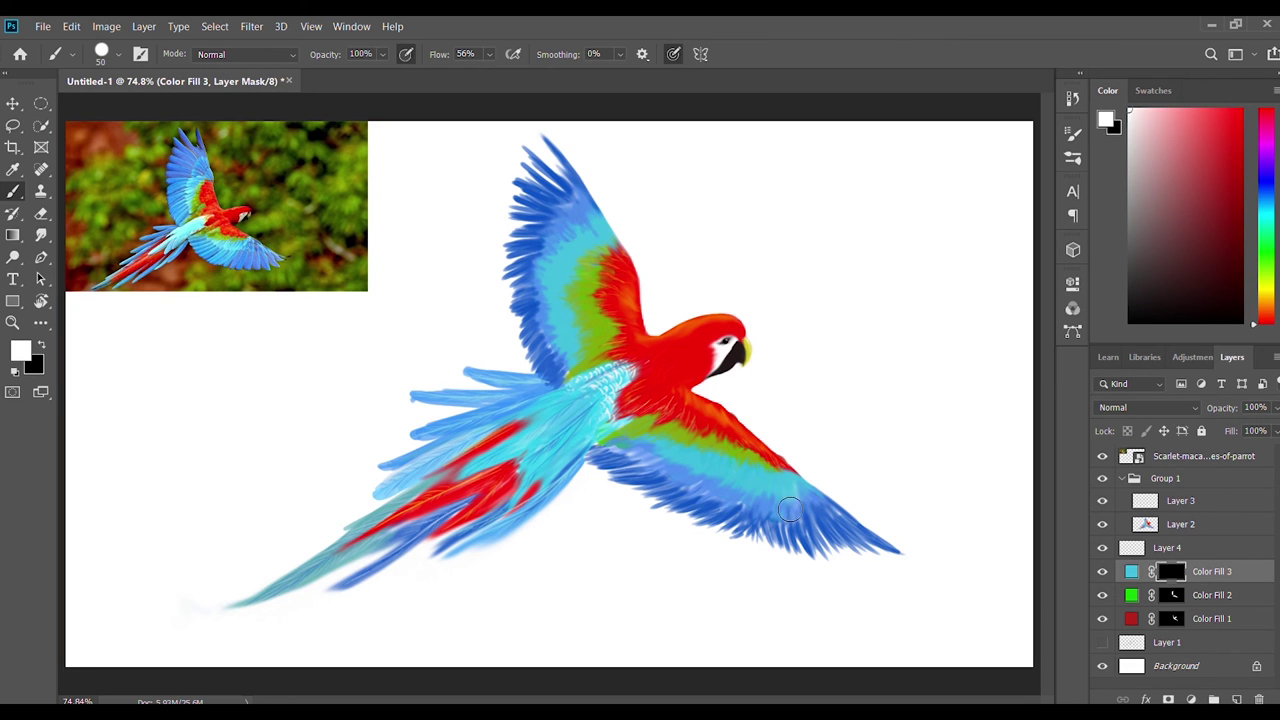
Add Color Fill 4 with the sampled wing blue, revealing it along both wings.
click(1190, 699)
click(1194, 410)
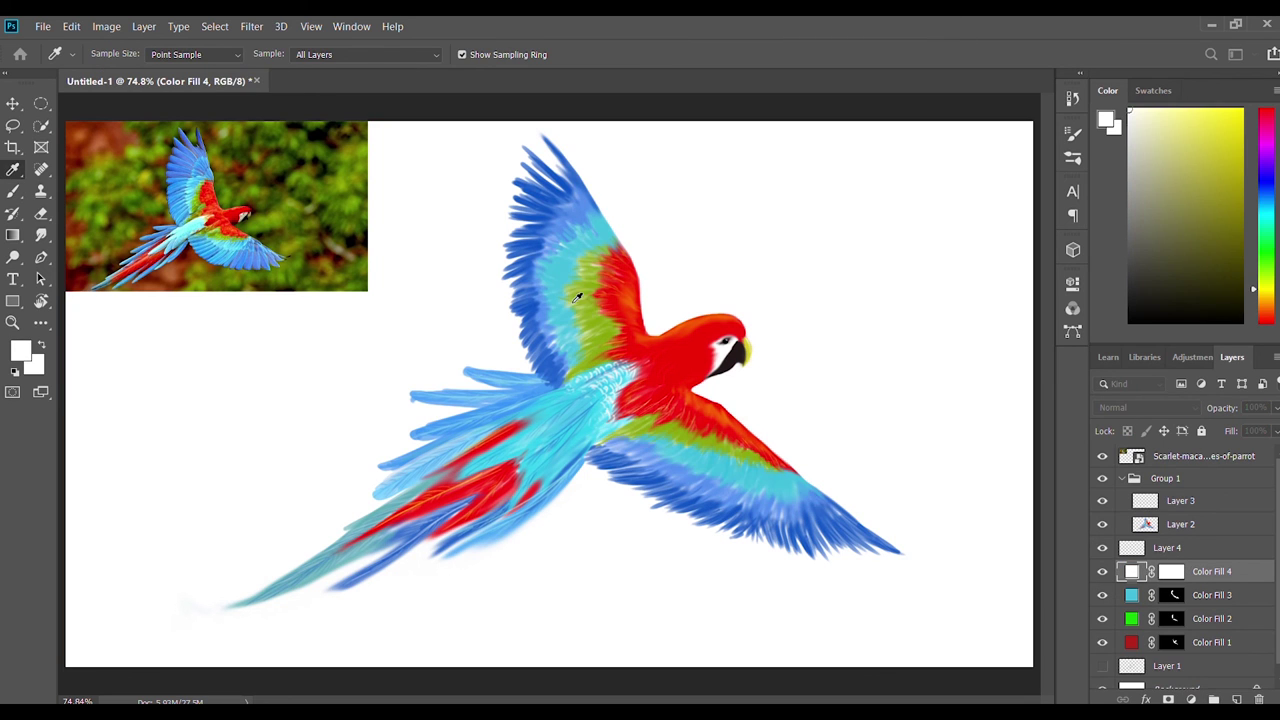
click(562, 230)
key(Return)
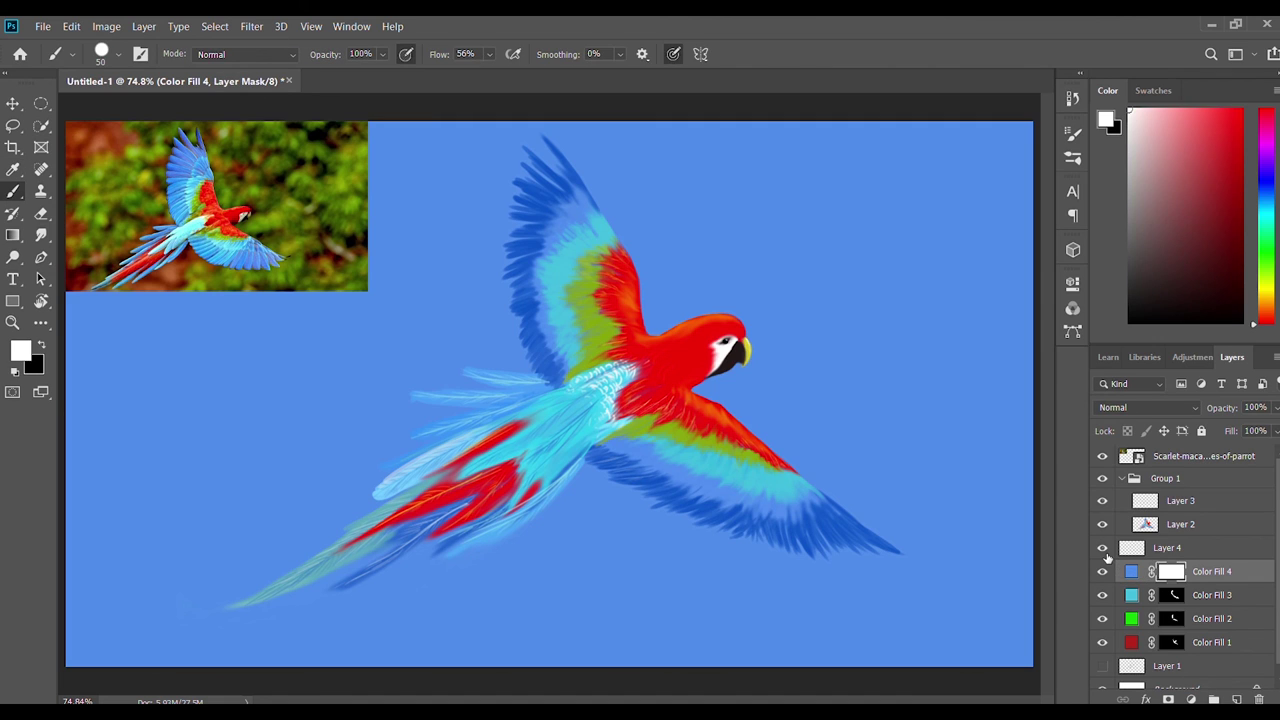
key(ctrl+i)
mouse_move(570, 190)
mouse_down()
mouse_move(575, 300)
mouse_move(555, 345)
mouse_up()
mouse_move(620, 455)
mouse_down()
mouse_move(760, 512)
mouse_move(835, 520)
mouse_up()
drag(600, 210, 520, 290)
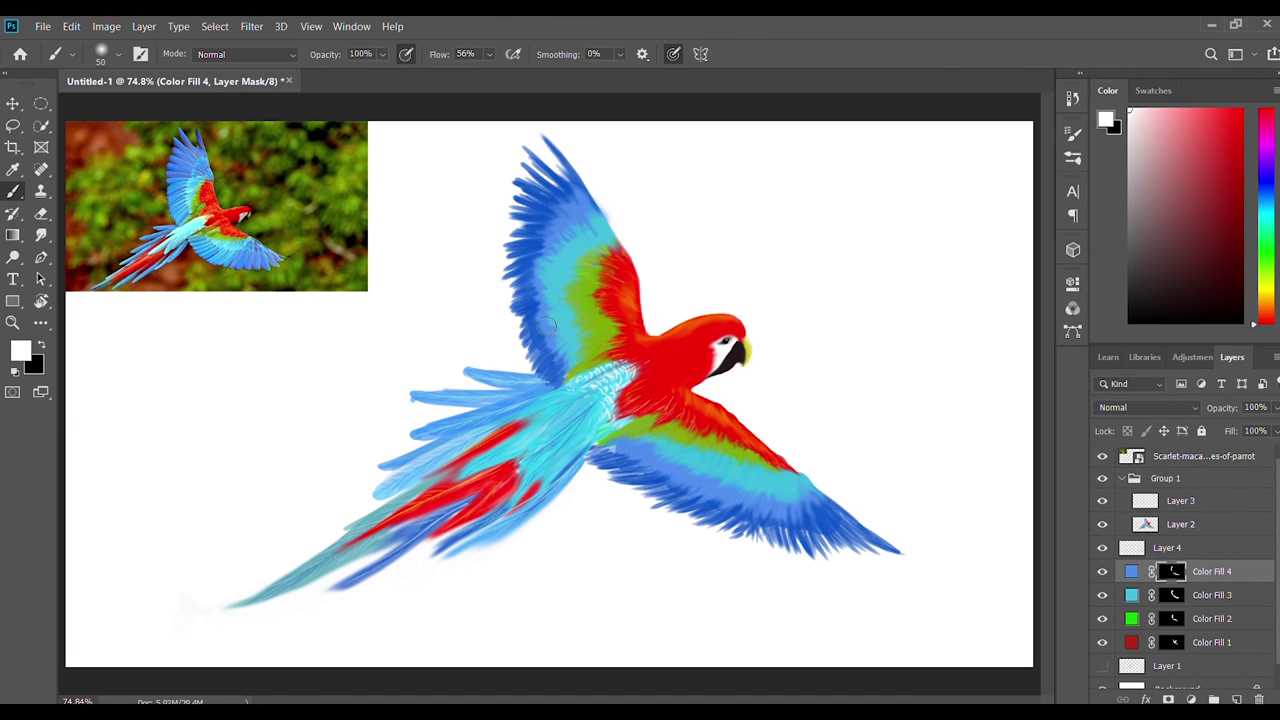
Add a blue Color Fill 5 revealed along the lower wing to its tip and tail feathers.
click(1190, 699)
click(1156, 456)
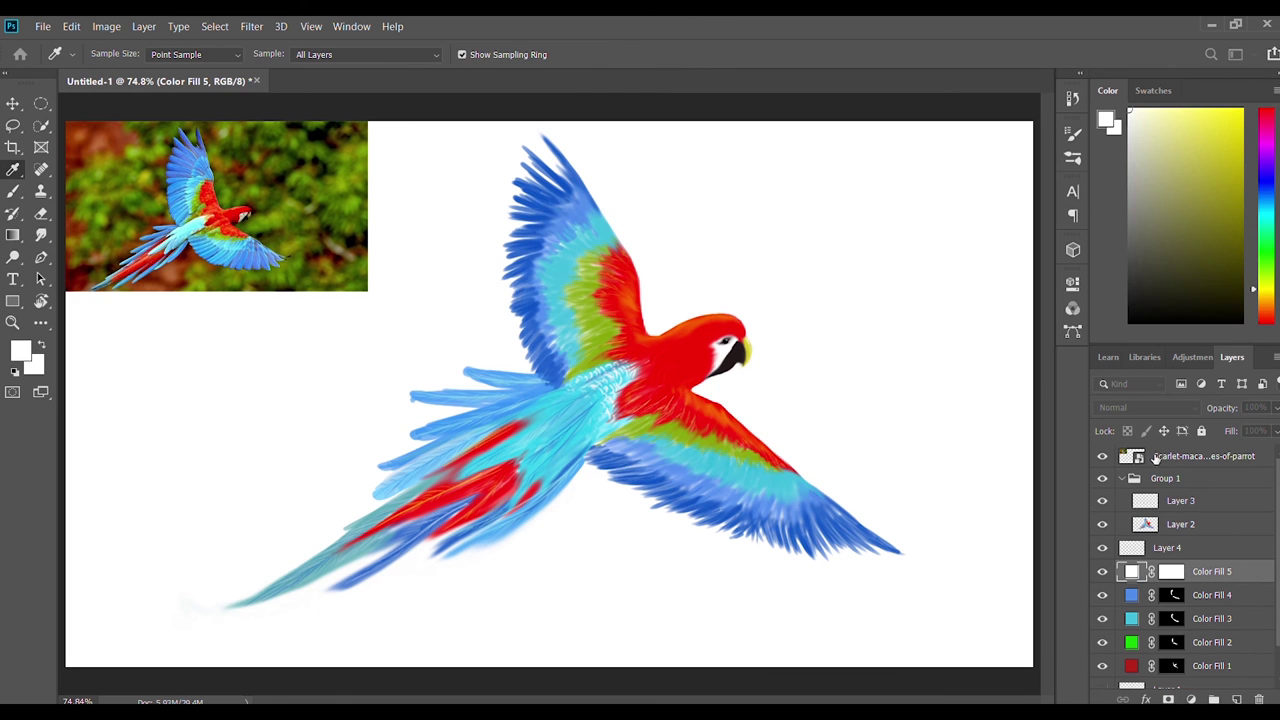
click(537, 207)
key(b)
click(1171, 571)
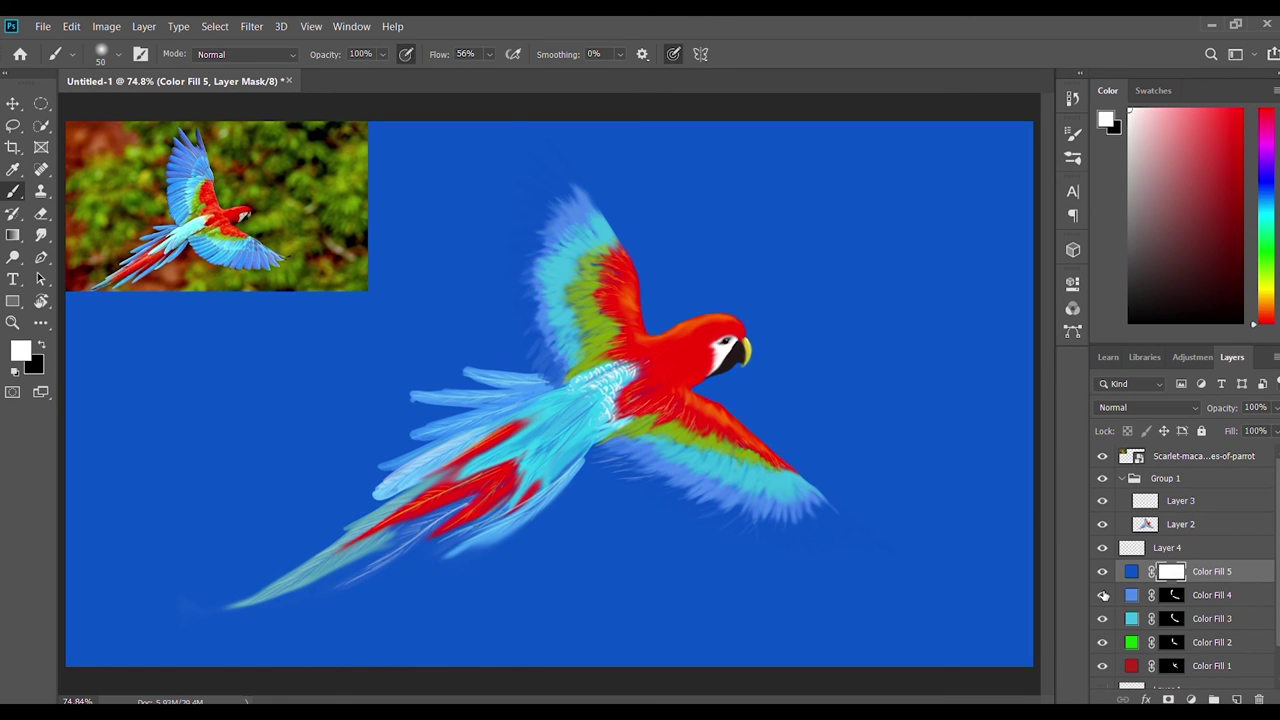
key(ctrl+i)
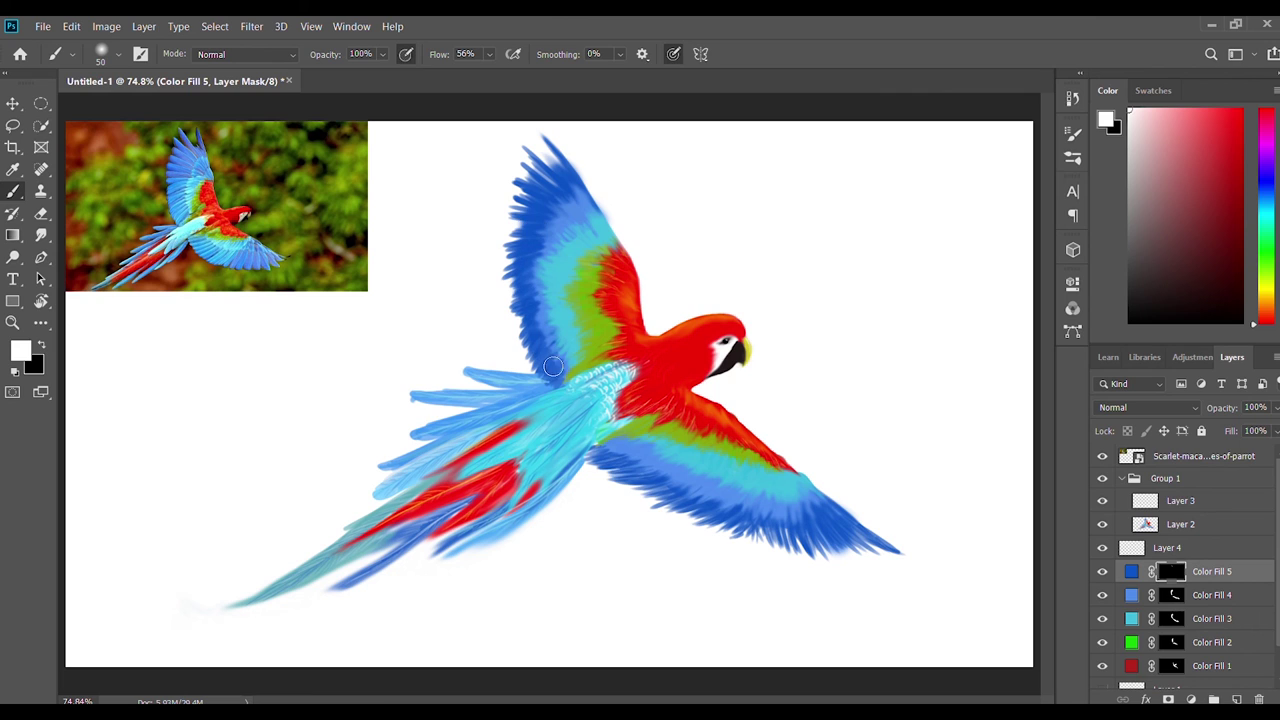
drag(598, 452, 716, 517)
drag(600, 450, 888, 545)
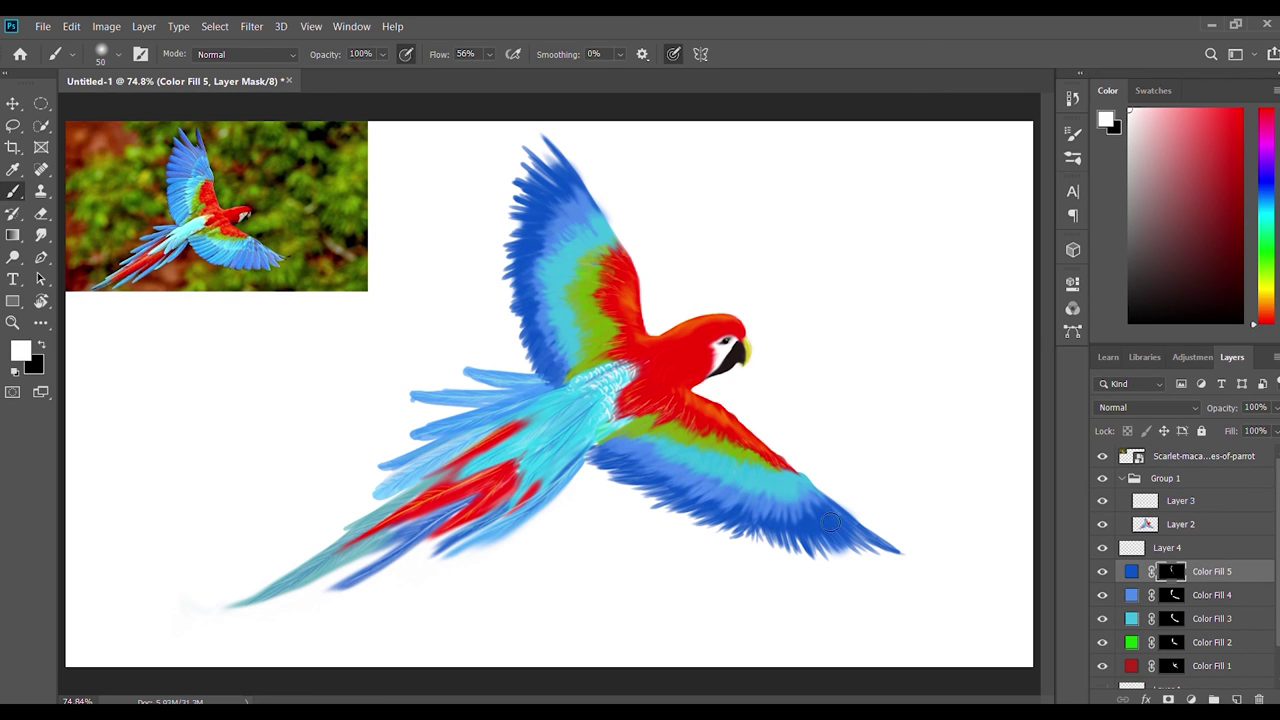
mouse_move(537, 395)
mouse_down()
mouse_move(520, 500)
mouse_move(418, 440)
mouse_up()
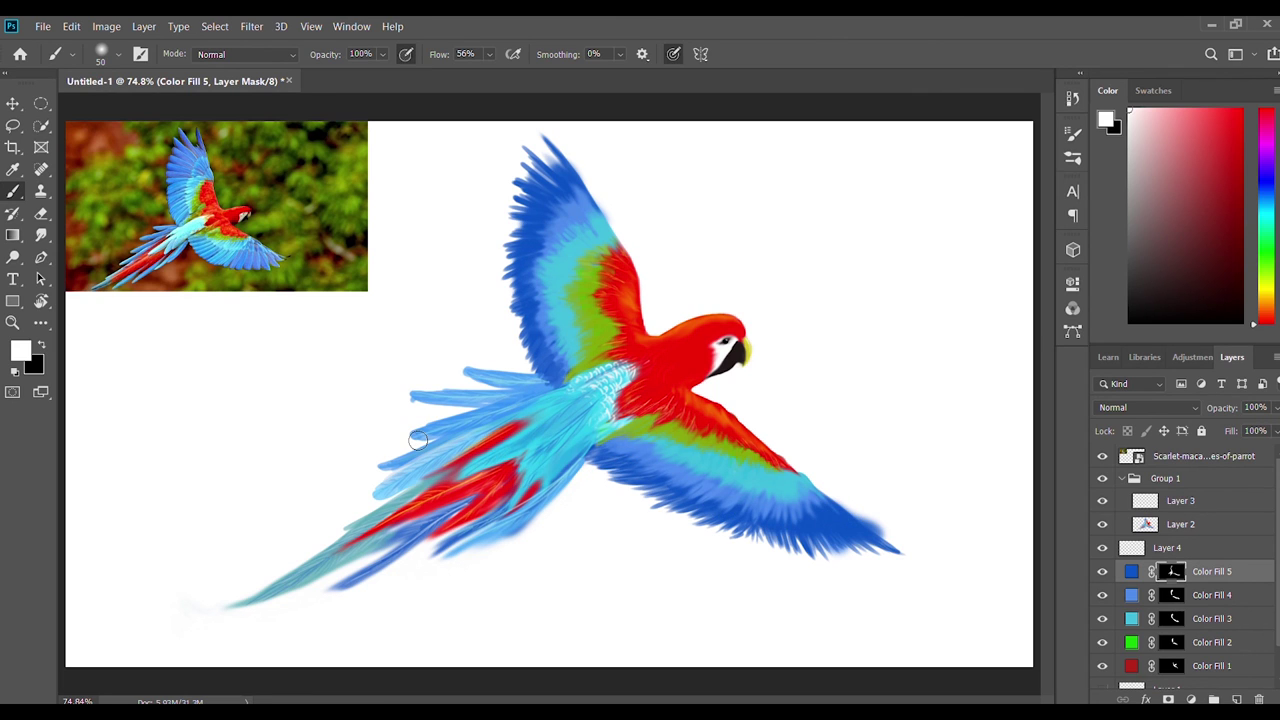
key(x)
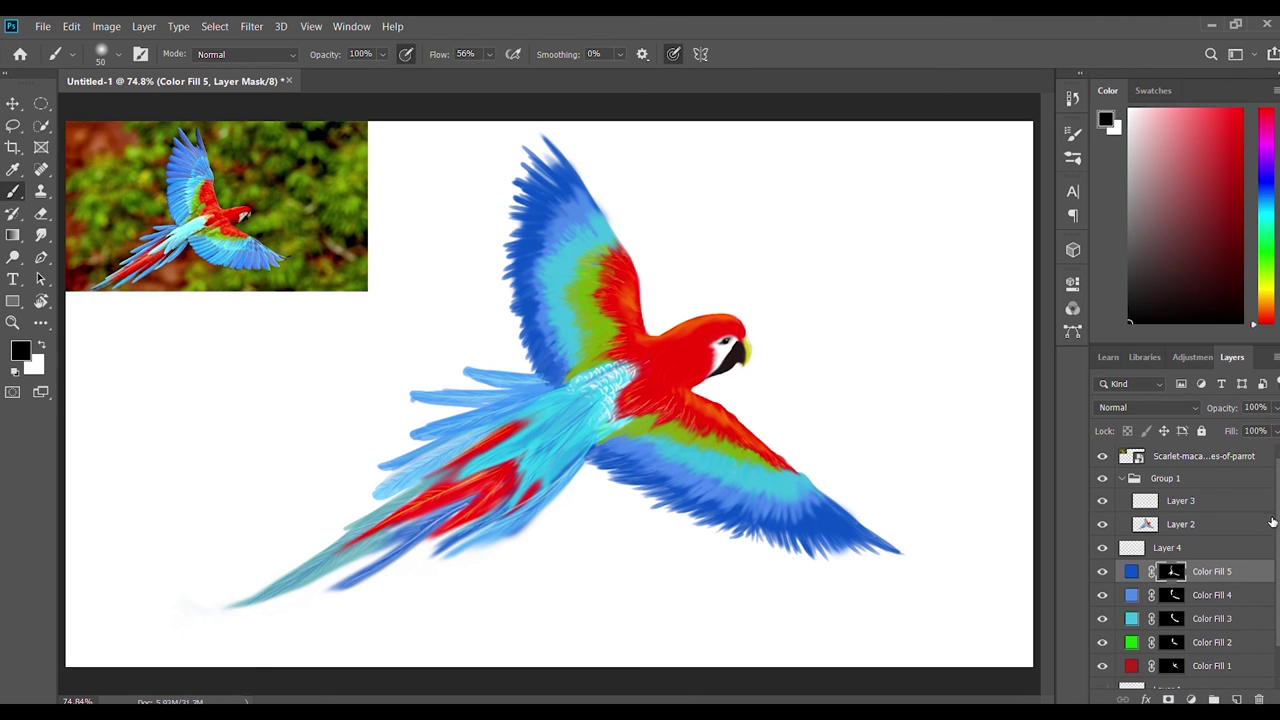
Add a new empty layer and toggle the blurred foliage background off and on to compare.
click(1236, 699)
key(x)
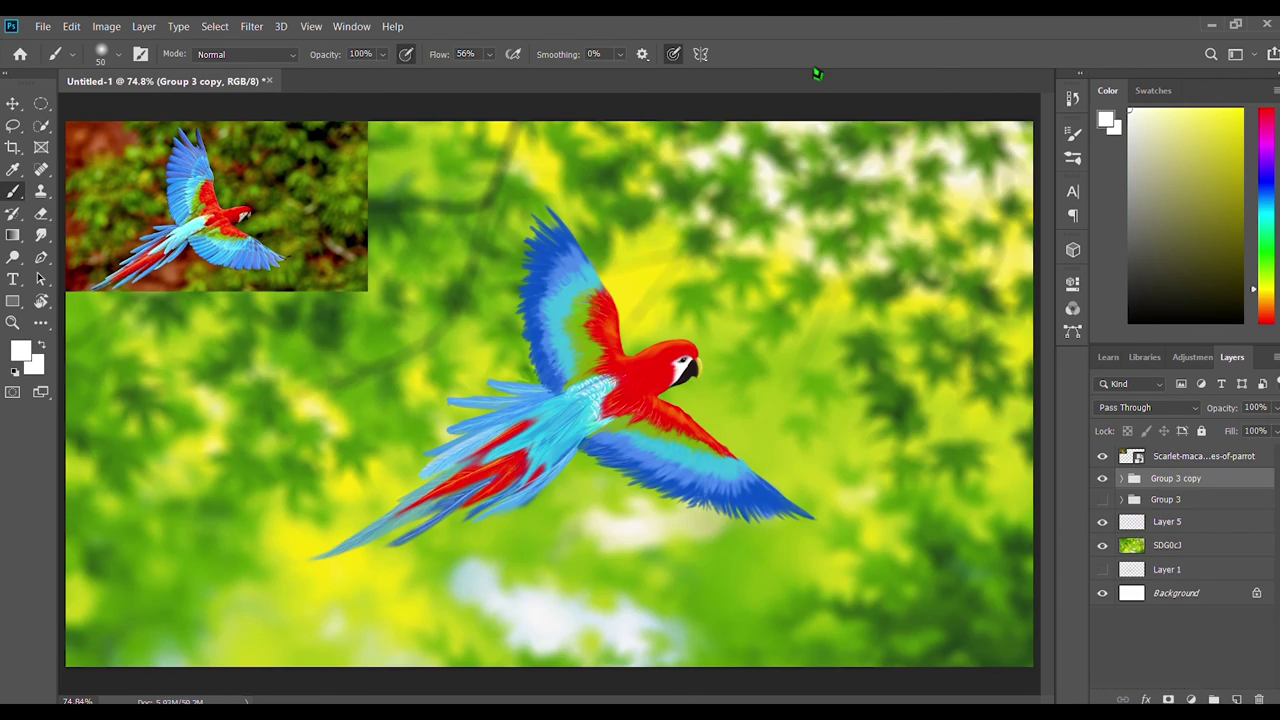
click(1102, 545)
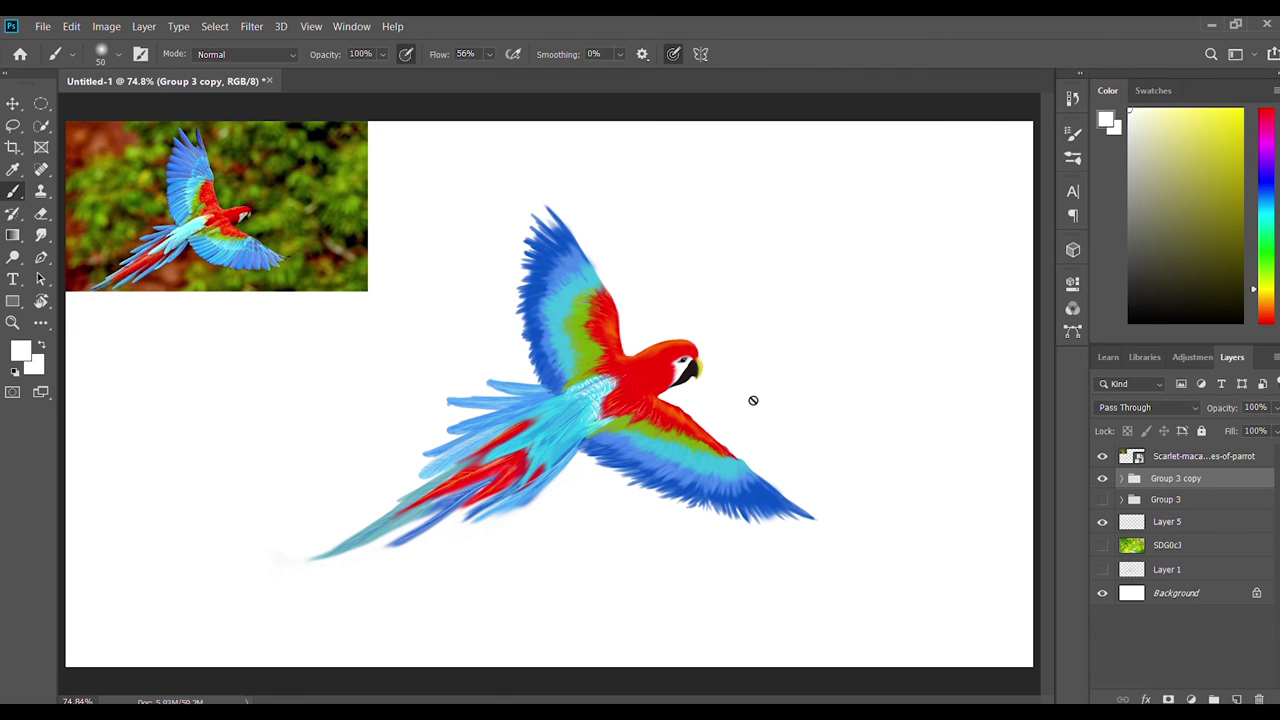
click(1102, 545)
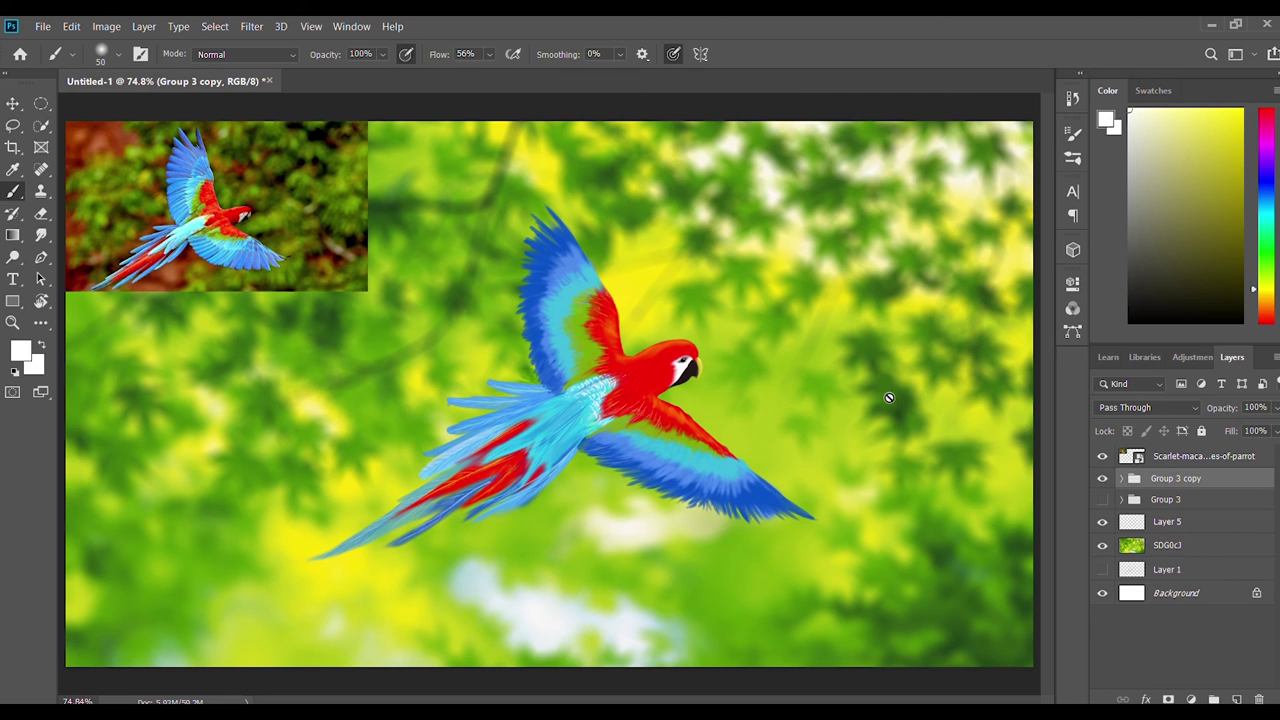
key(v)
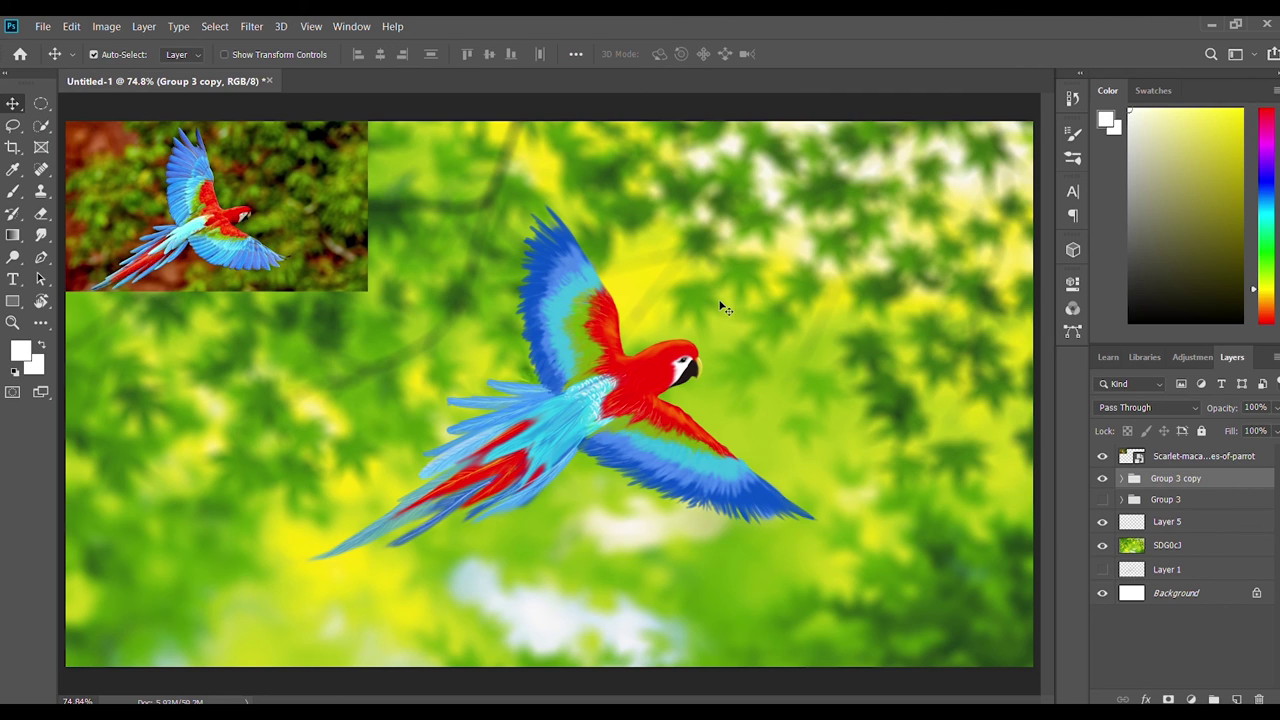